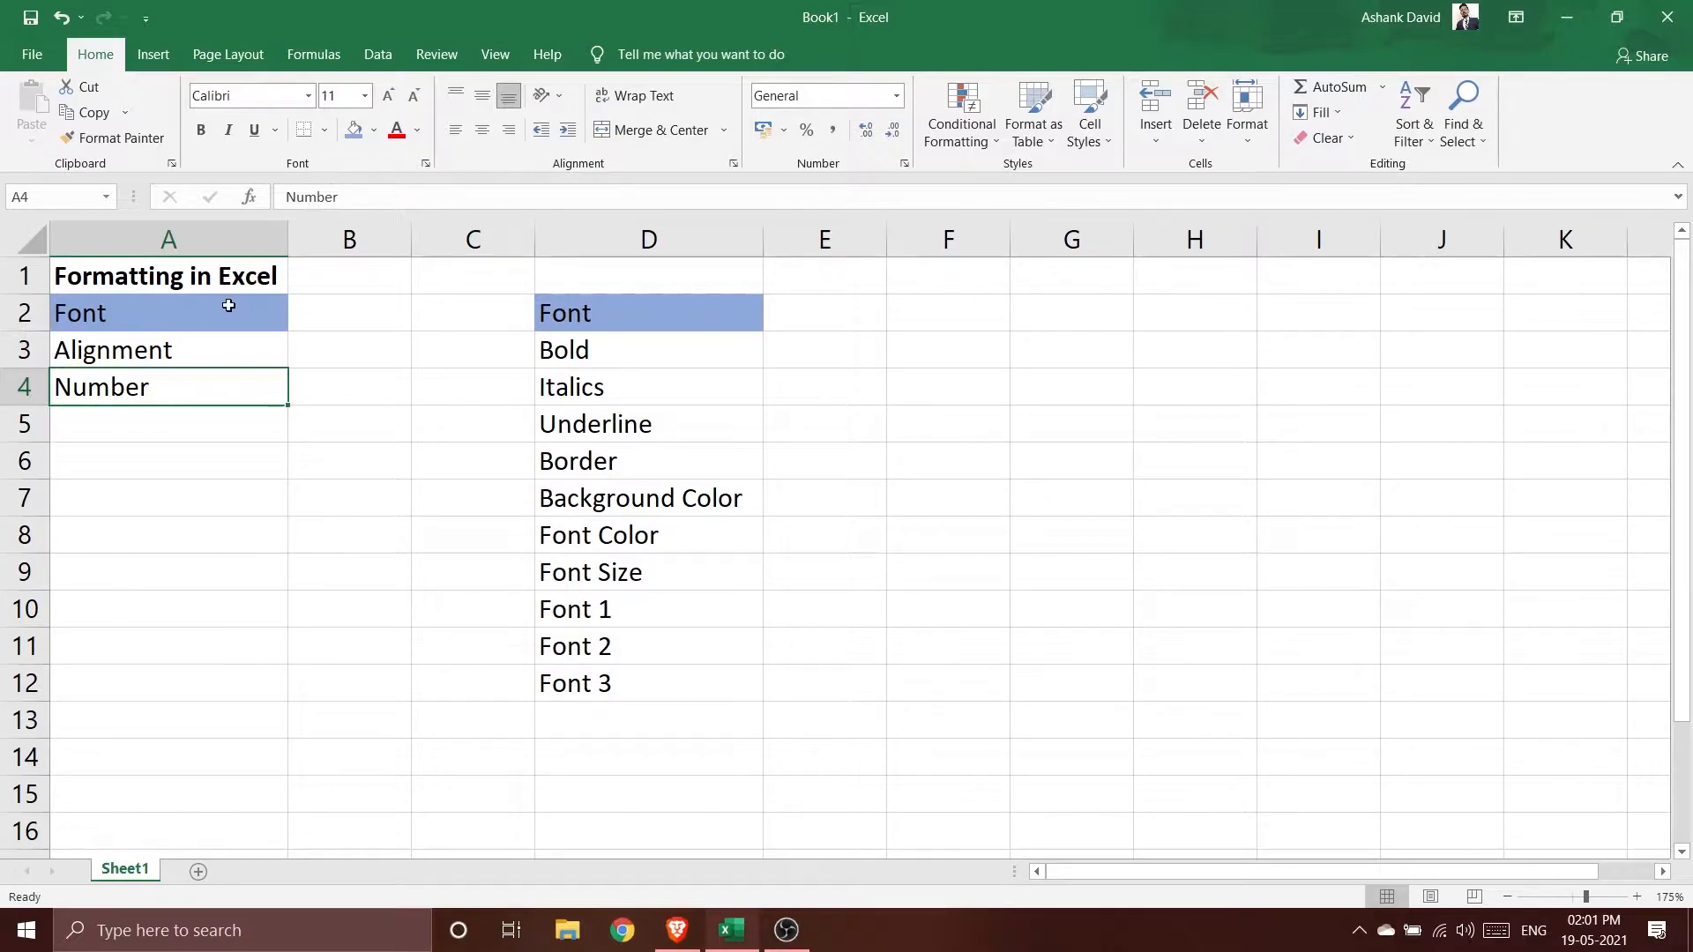
pyautogui.click(71, 327)
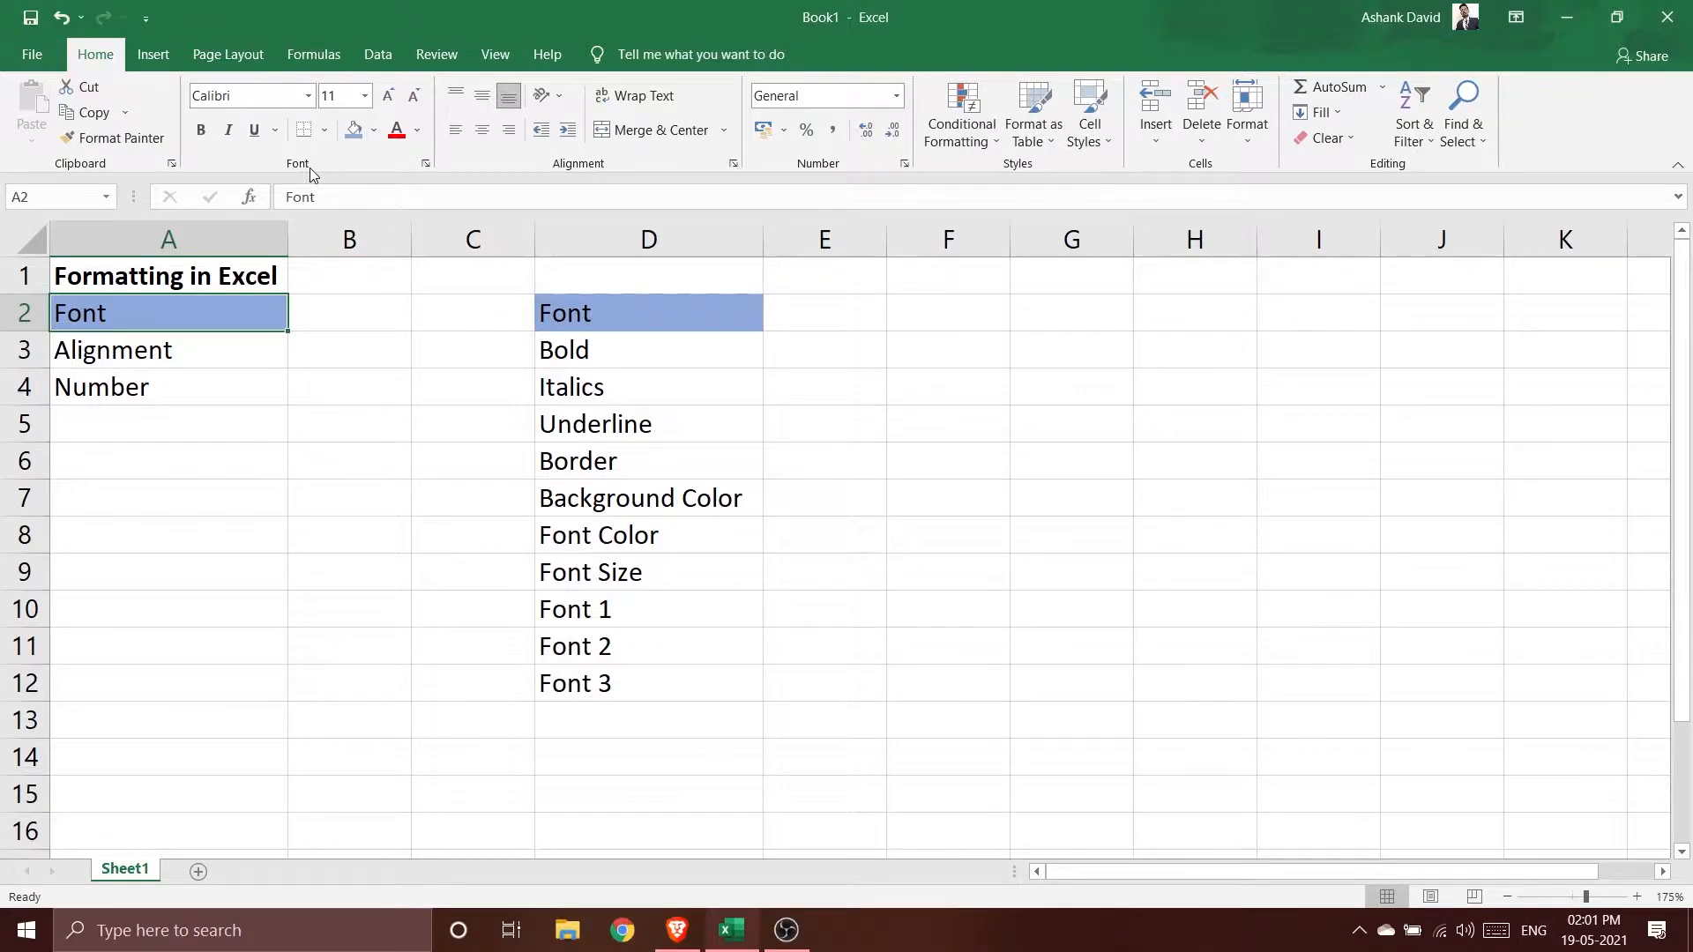
pyautogui.click(547, 310)
pyautogui.moveTo(544, 322); pyautogui.dragTo(582, 715)
pyautogui.keyDown('shift'); pyautogui.click(644, 743); pyautogui.keyUp('shift')
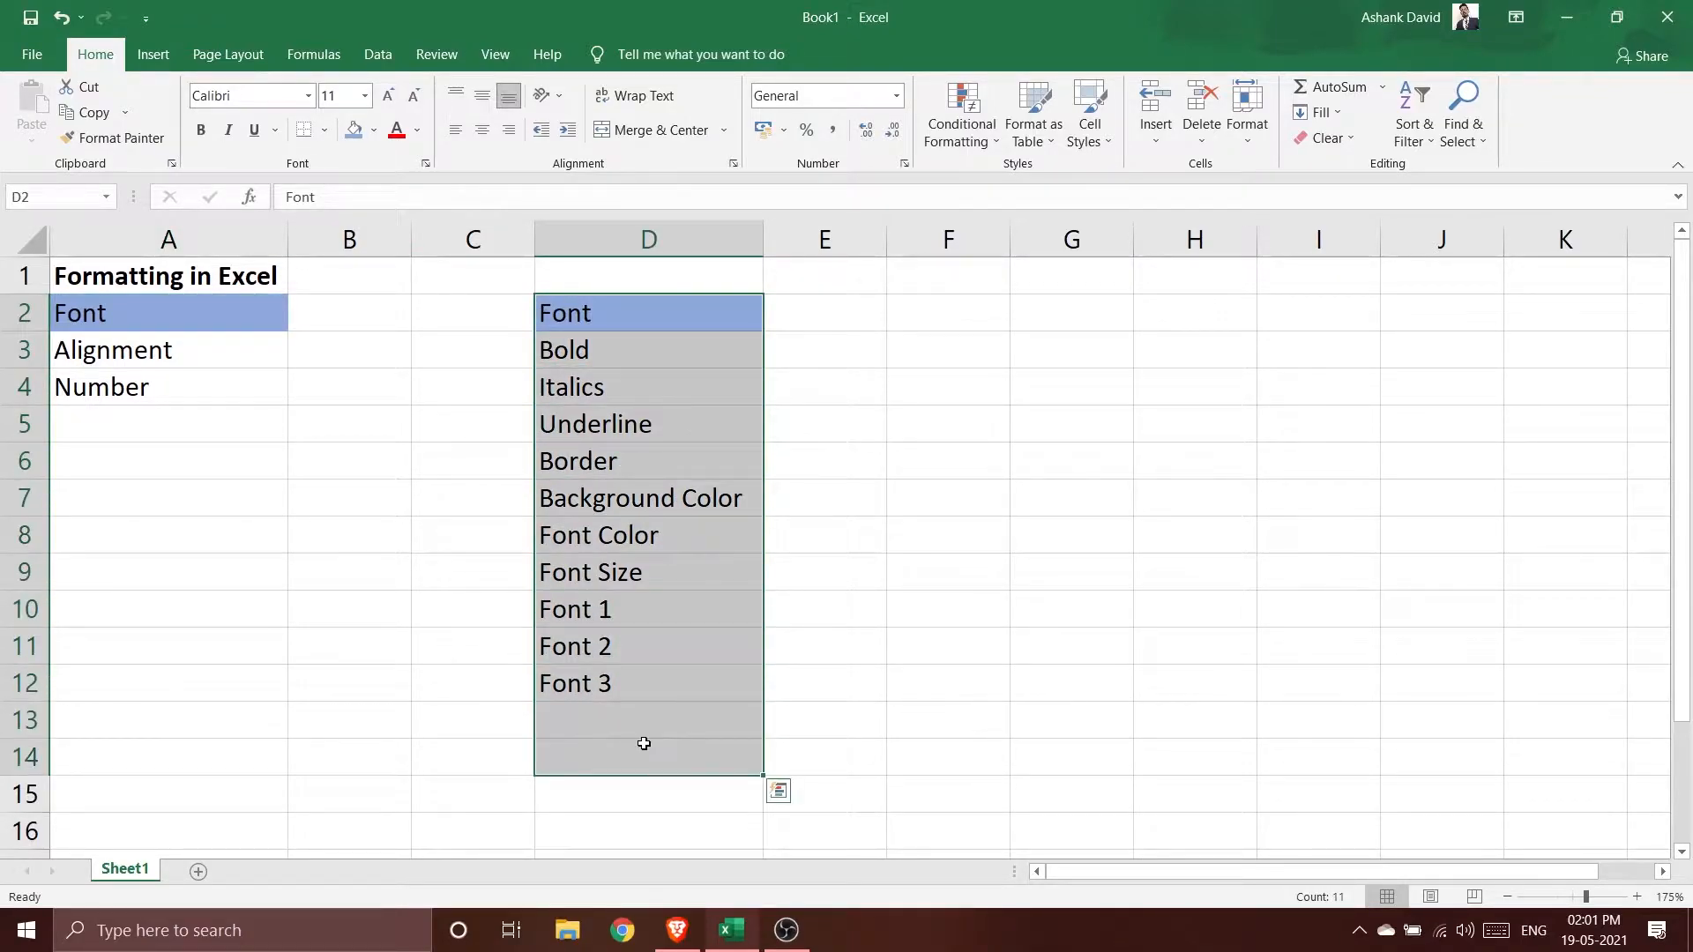
pyautogui.click(997, 692)
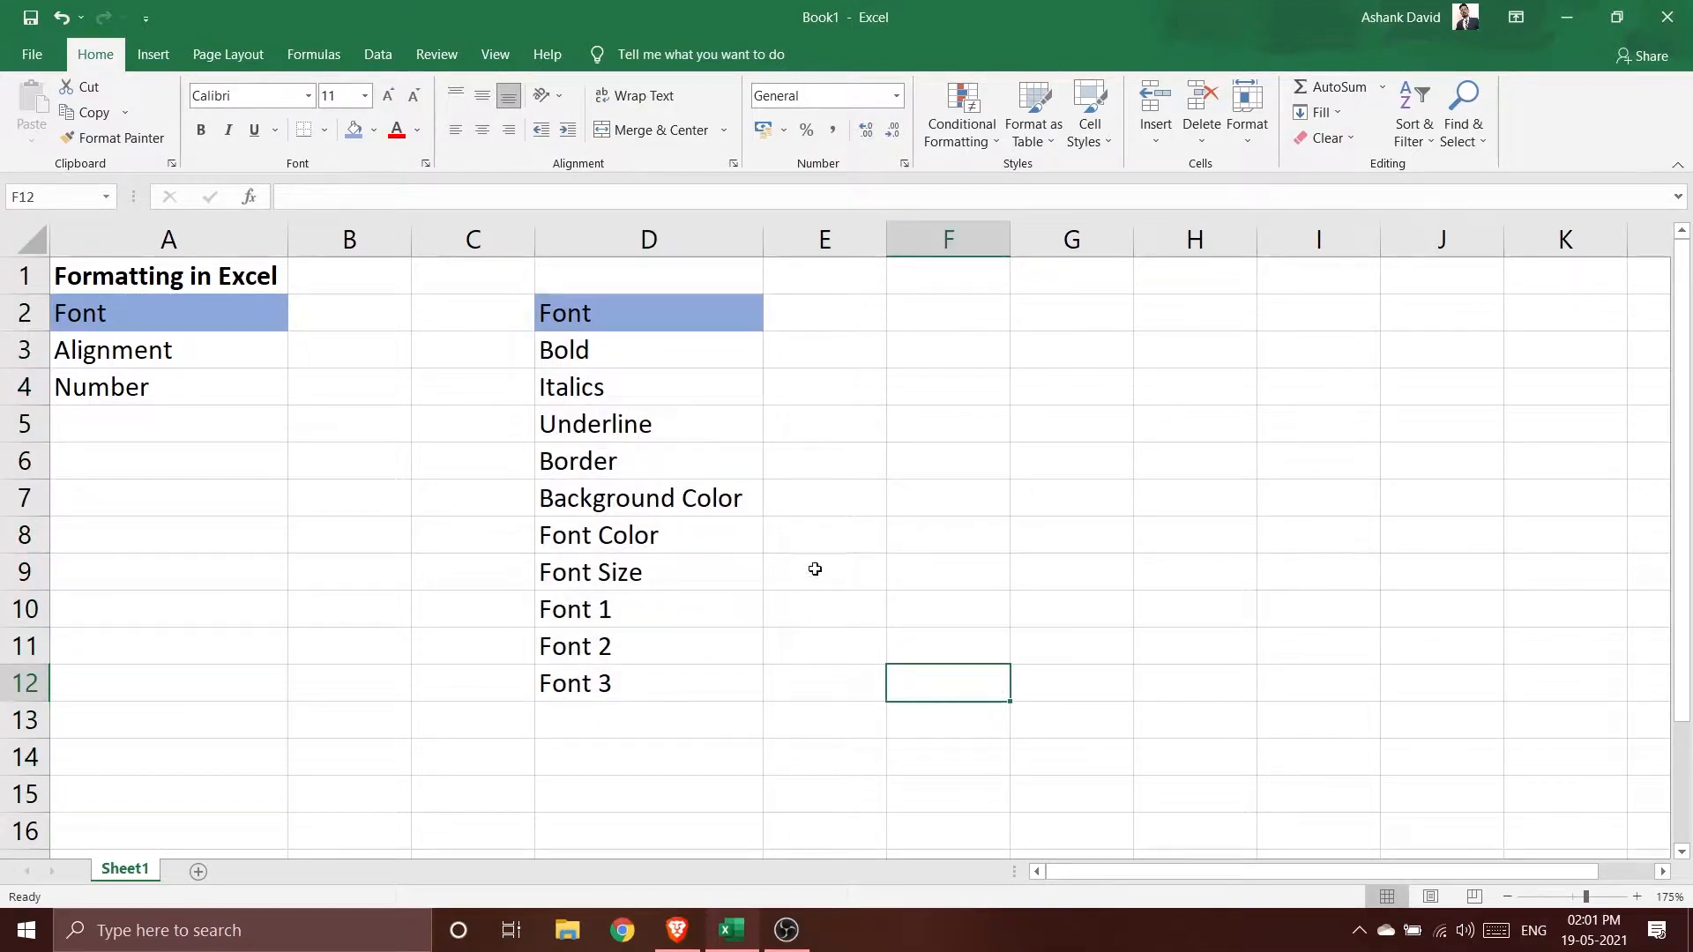
# Apply bold formatting to the word Bold in cell D3.
pyautogui.click(603, 357)
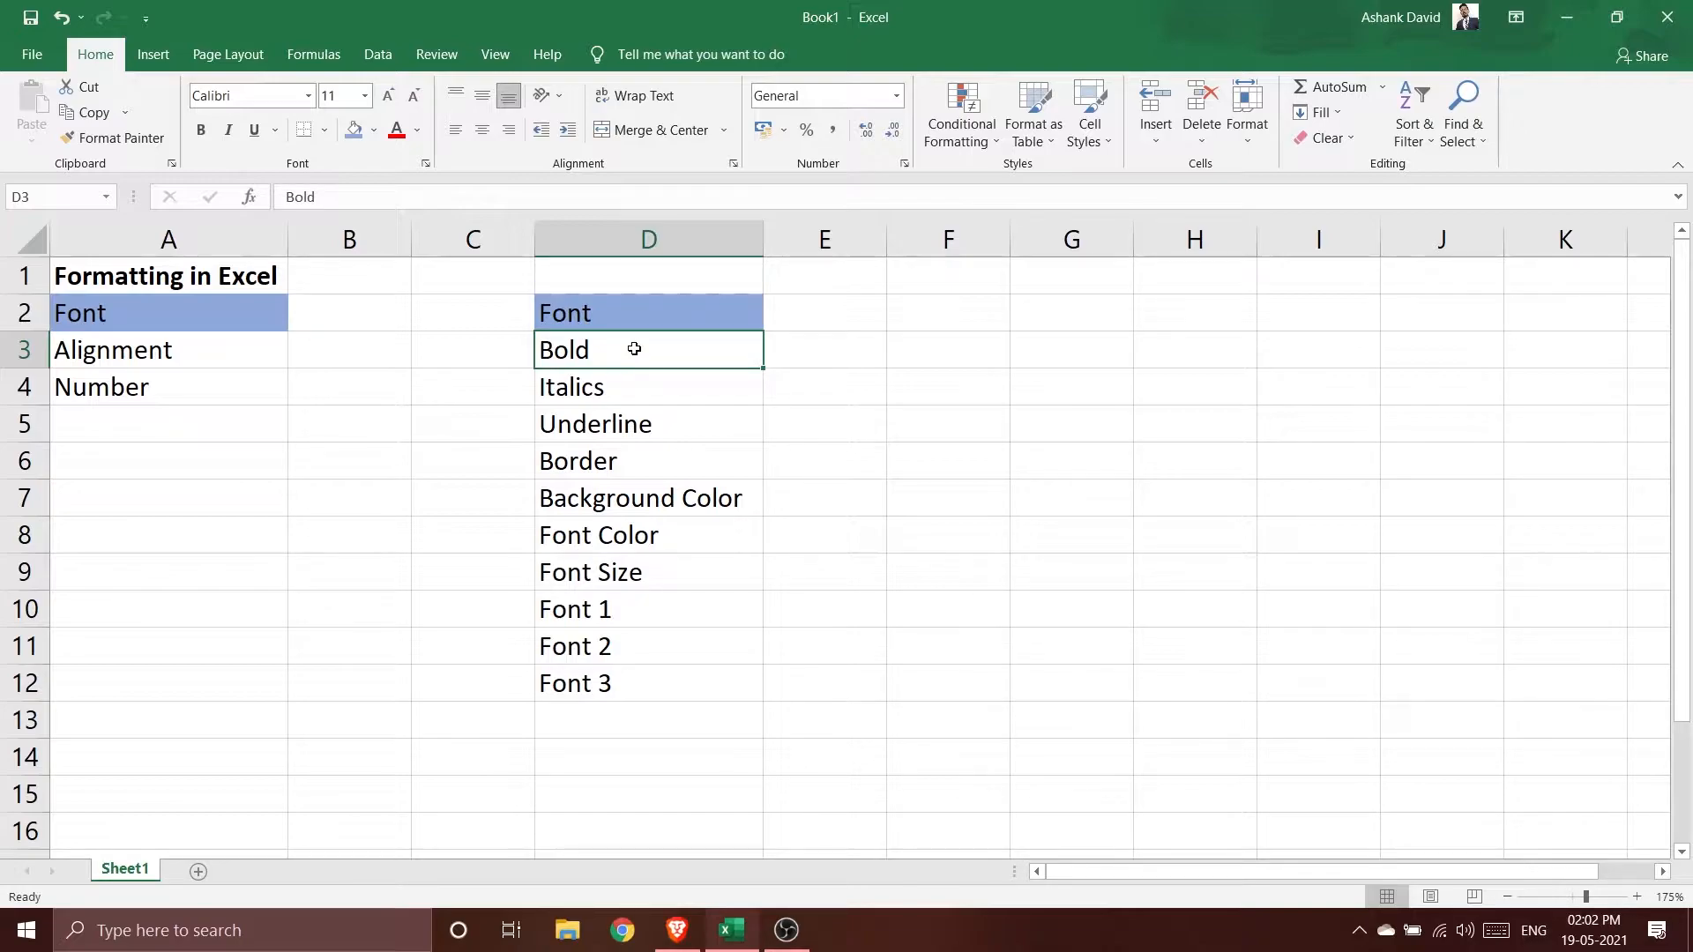
pyautogui.click(202, 131)
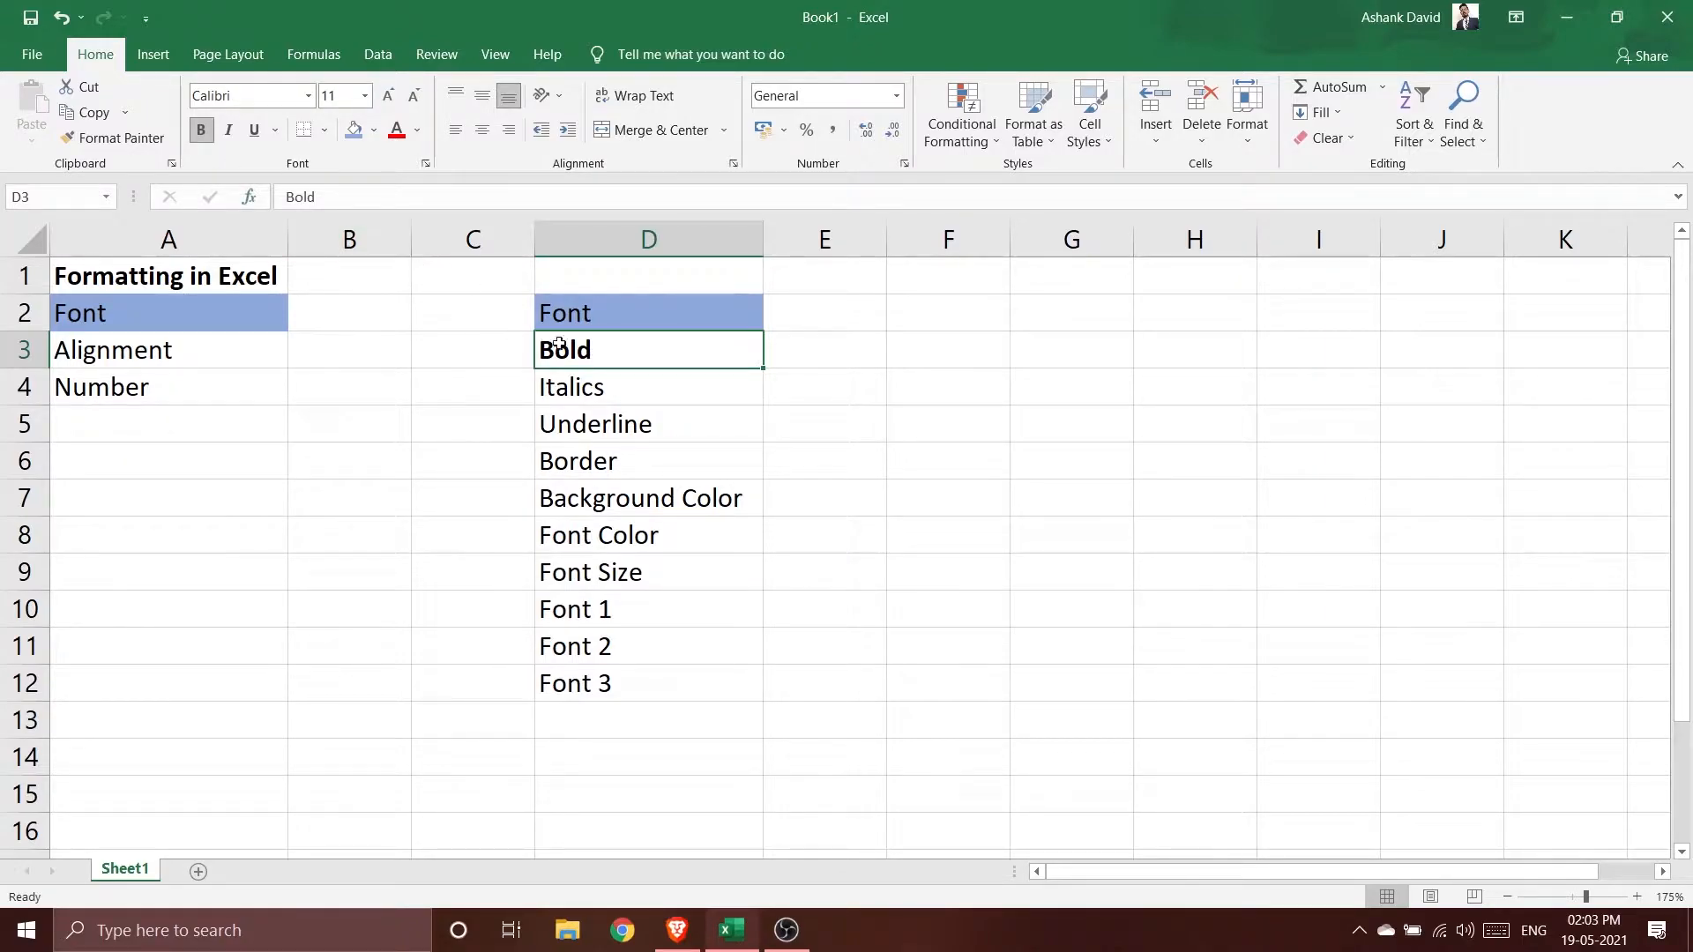
pyautogui.click(201, 133)
pyautogui.hotkey('ctrl', 'b')
pyautogui.hotkey('ctrl', 'b')
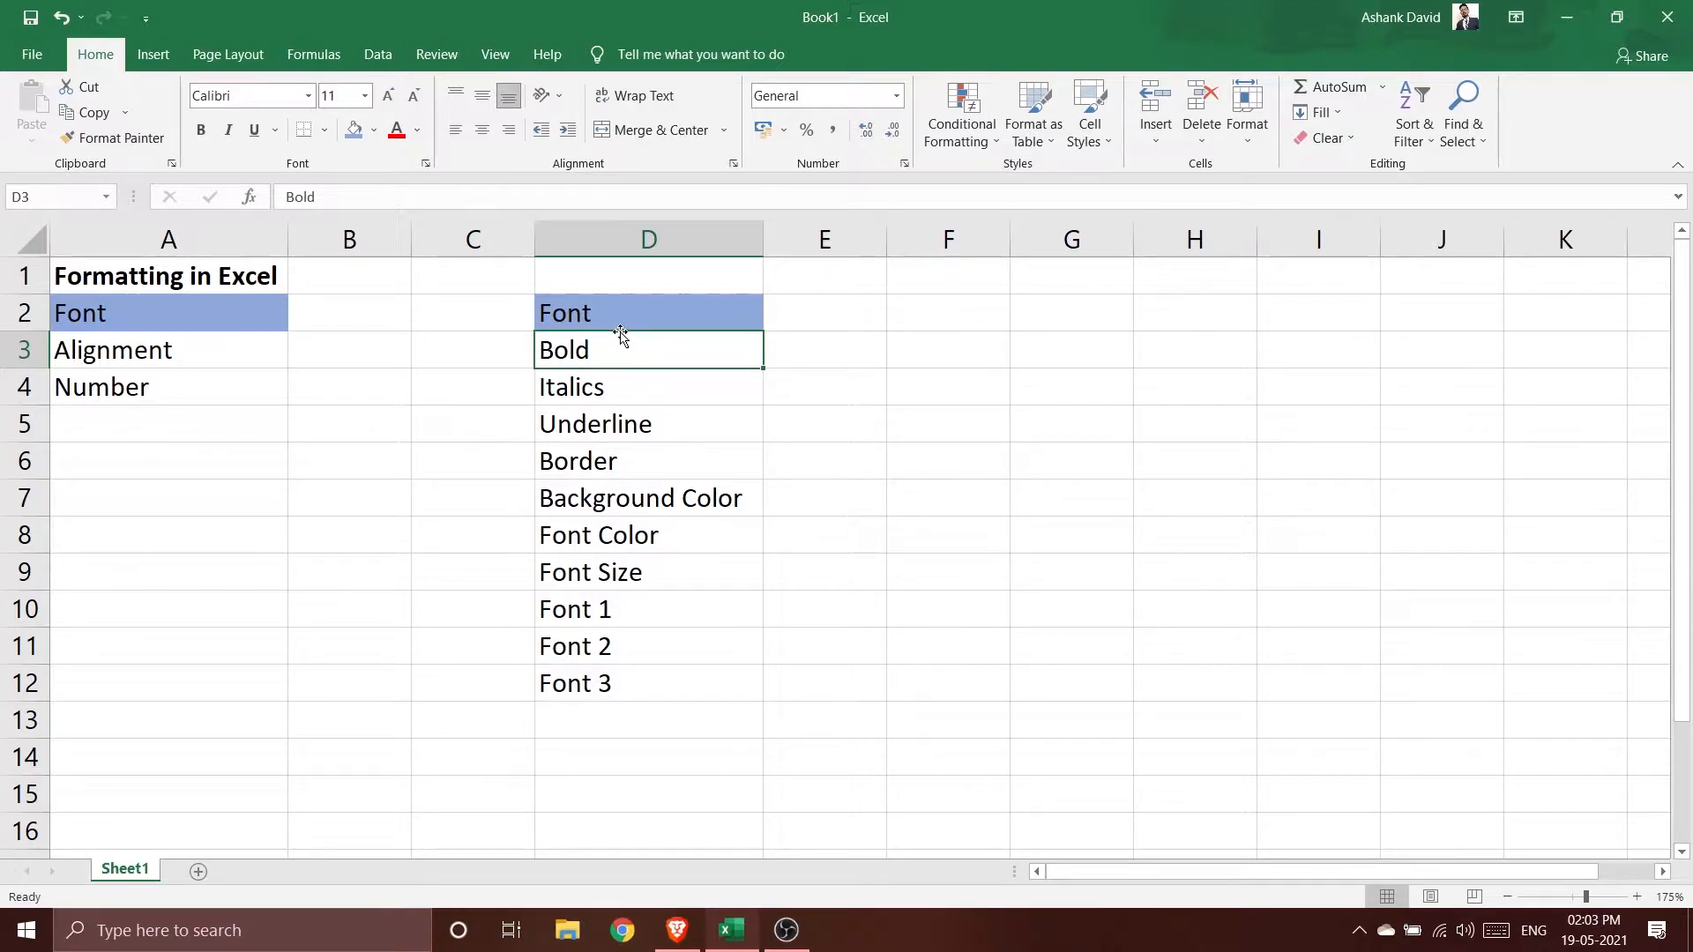
pyautogui.click(201, 137)
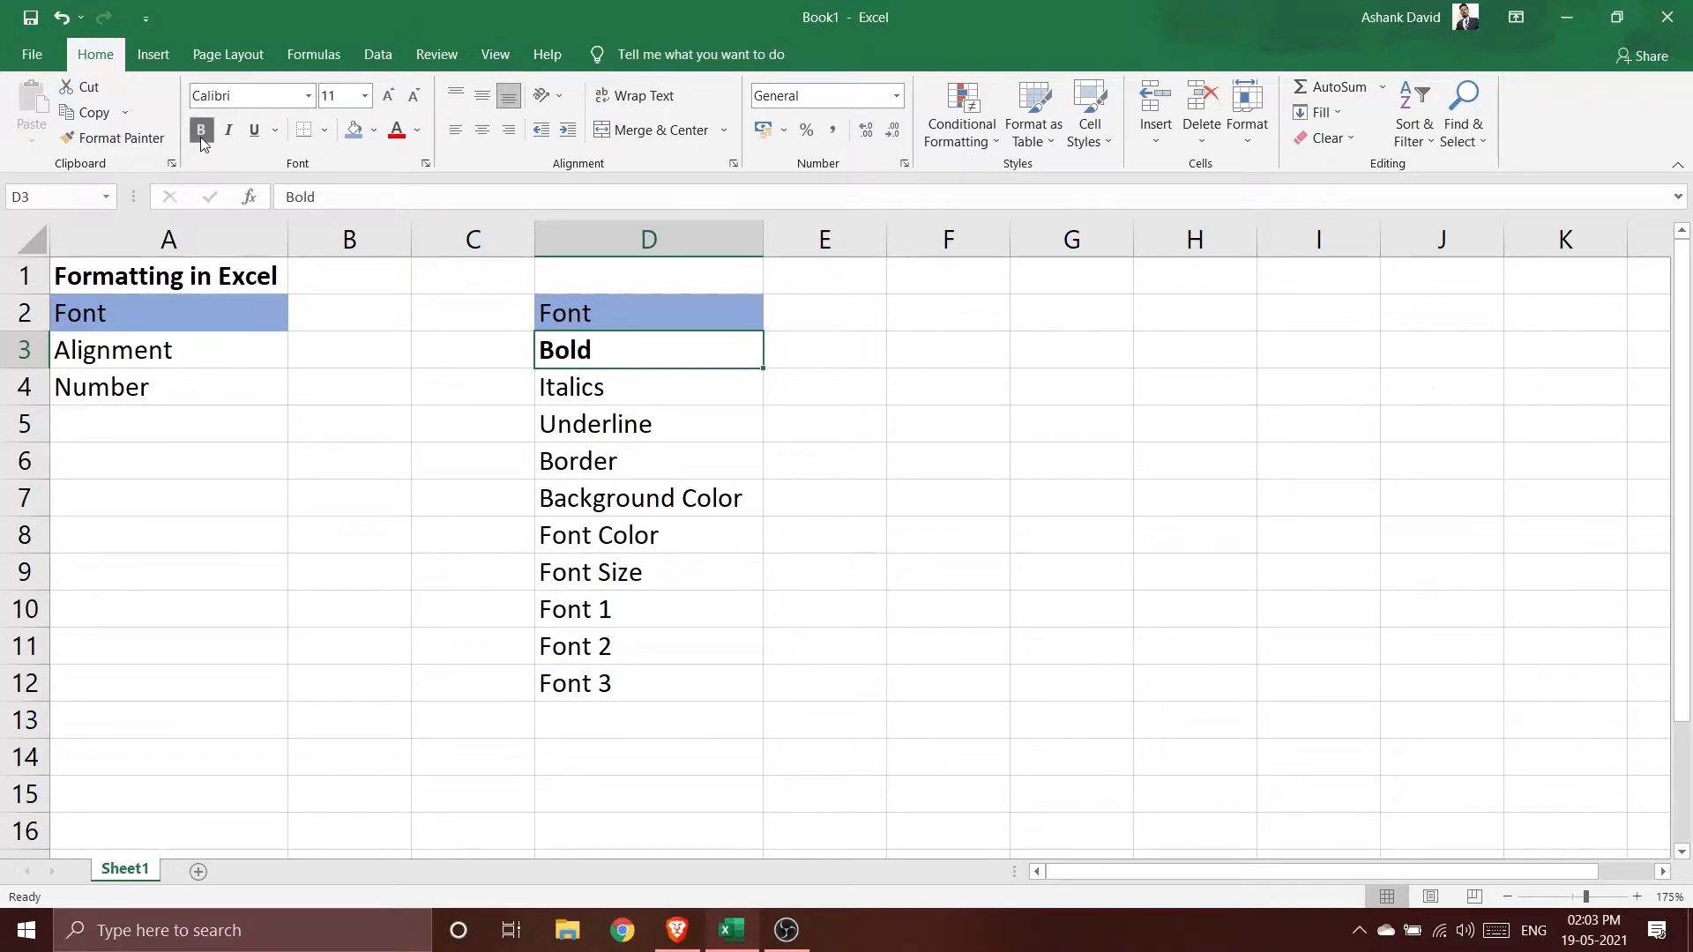
# Apply italic formatting to the word Italics in cell D4.
pyautogui.click(630, 394)
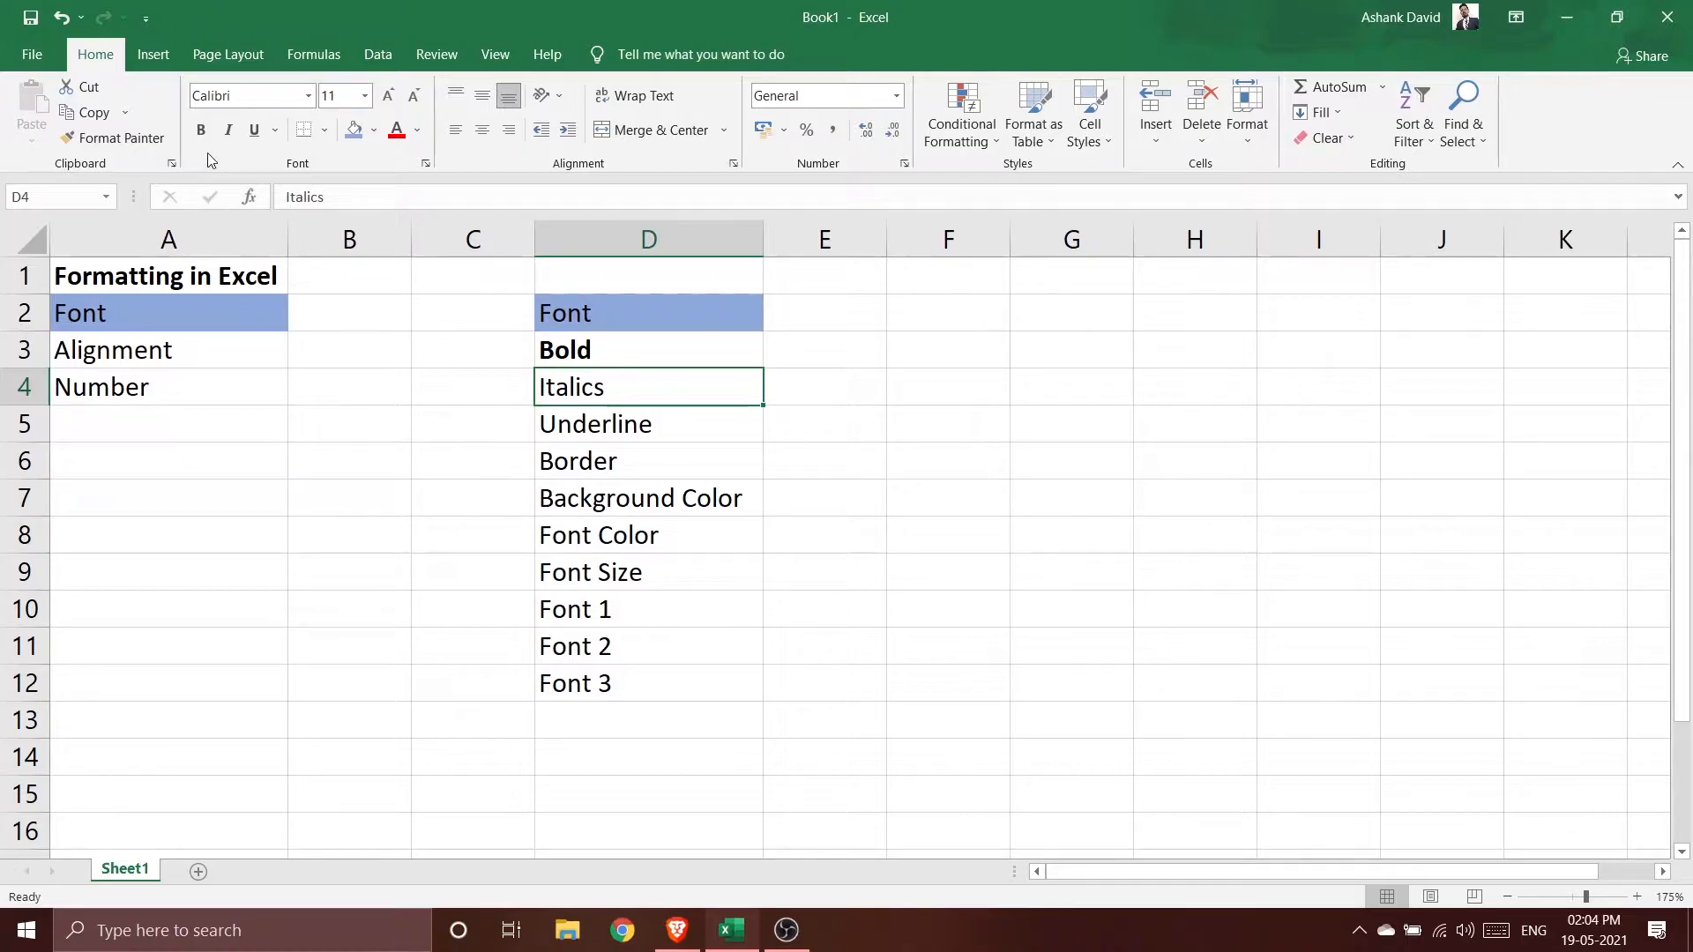
pyautogui.click(229, 131)
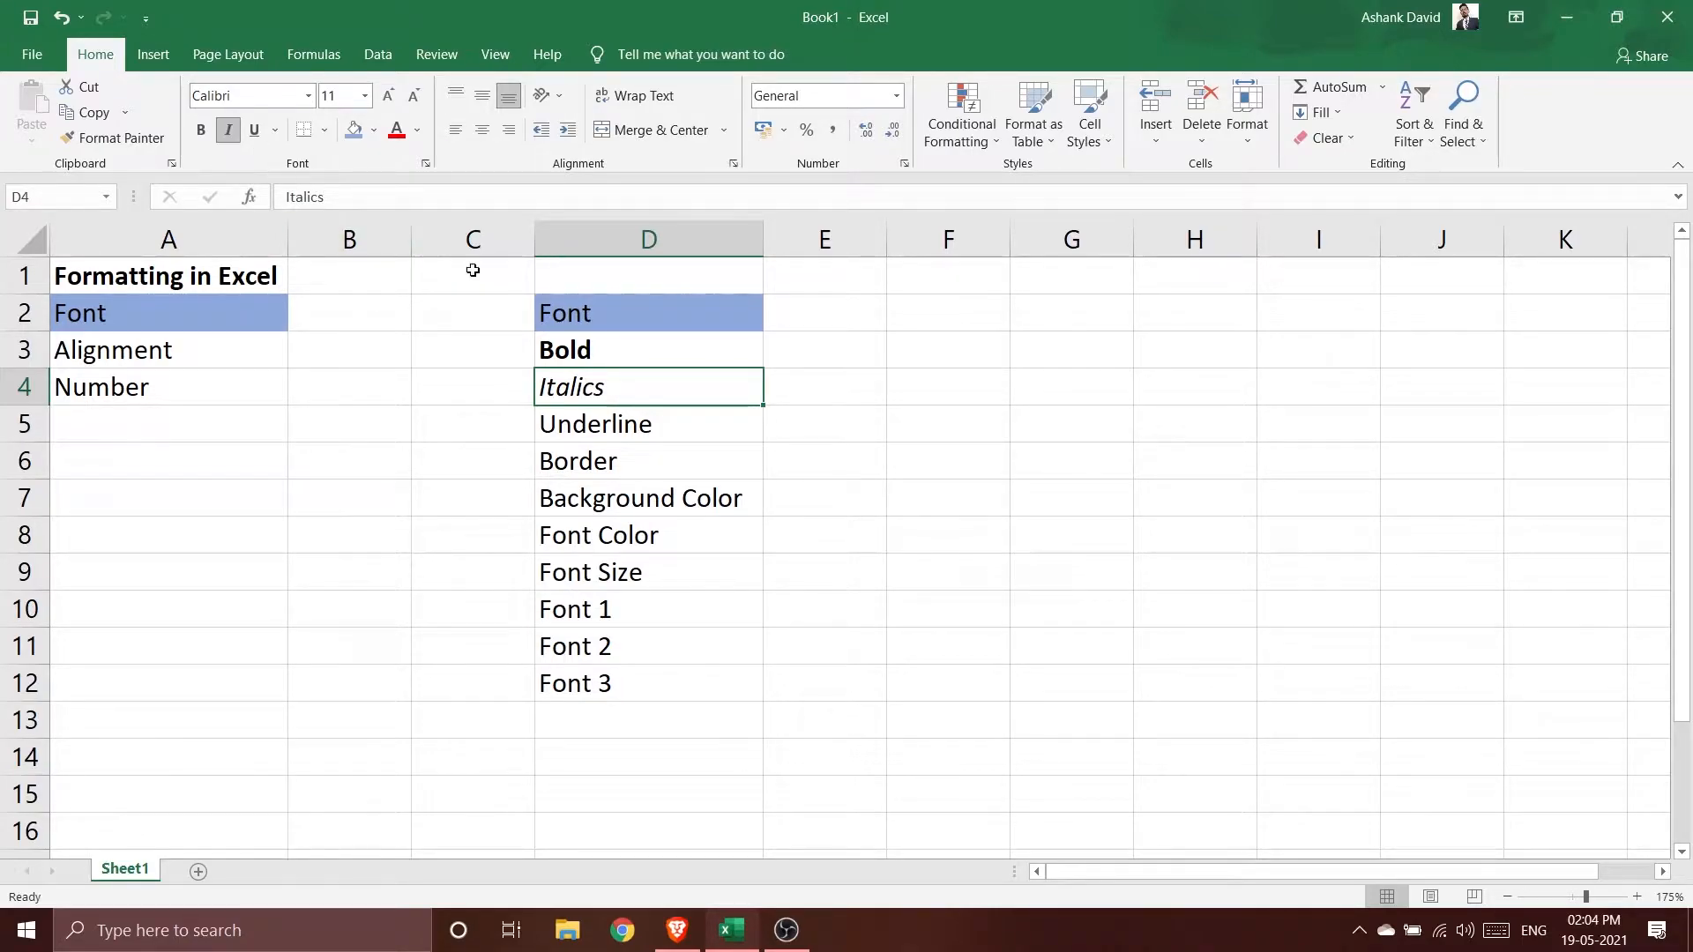
pyautogui.click(229, 133)
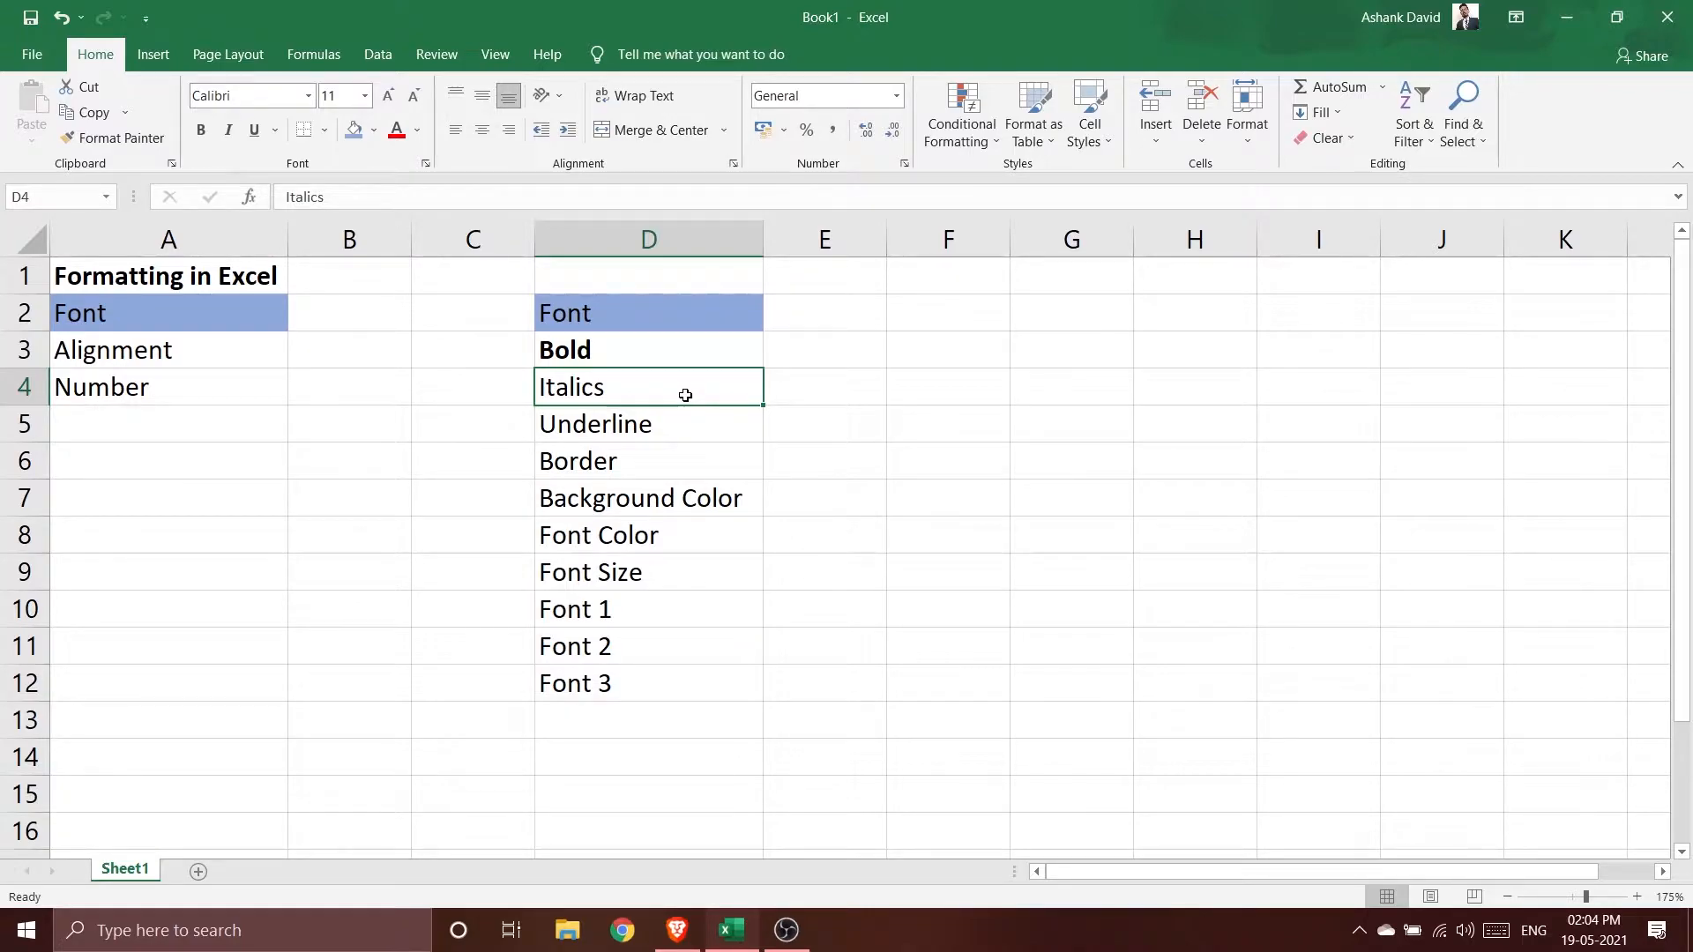
pyautogui.hotkey('ctrl', 'i')
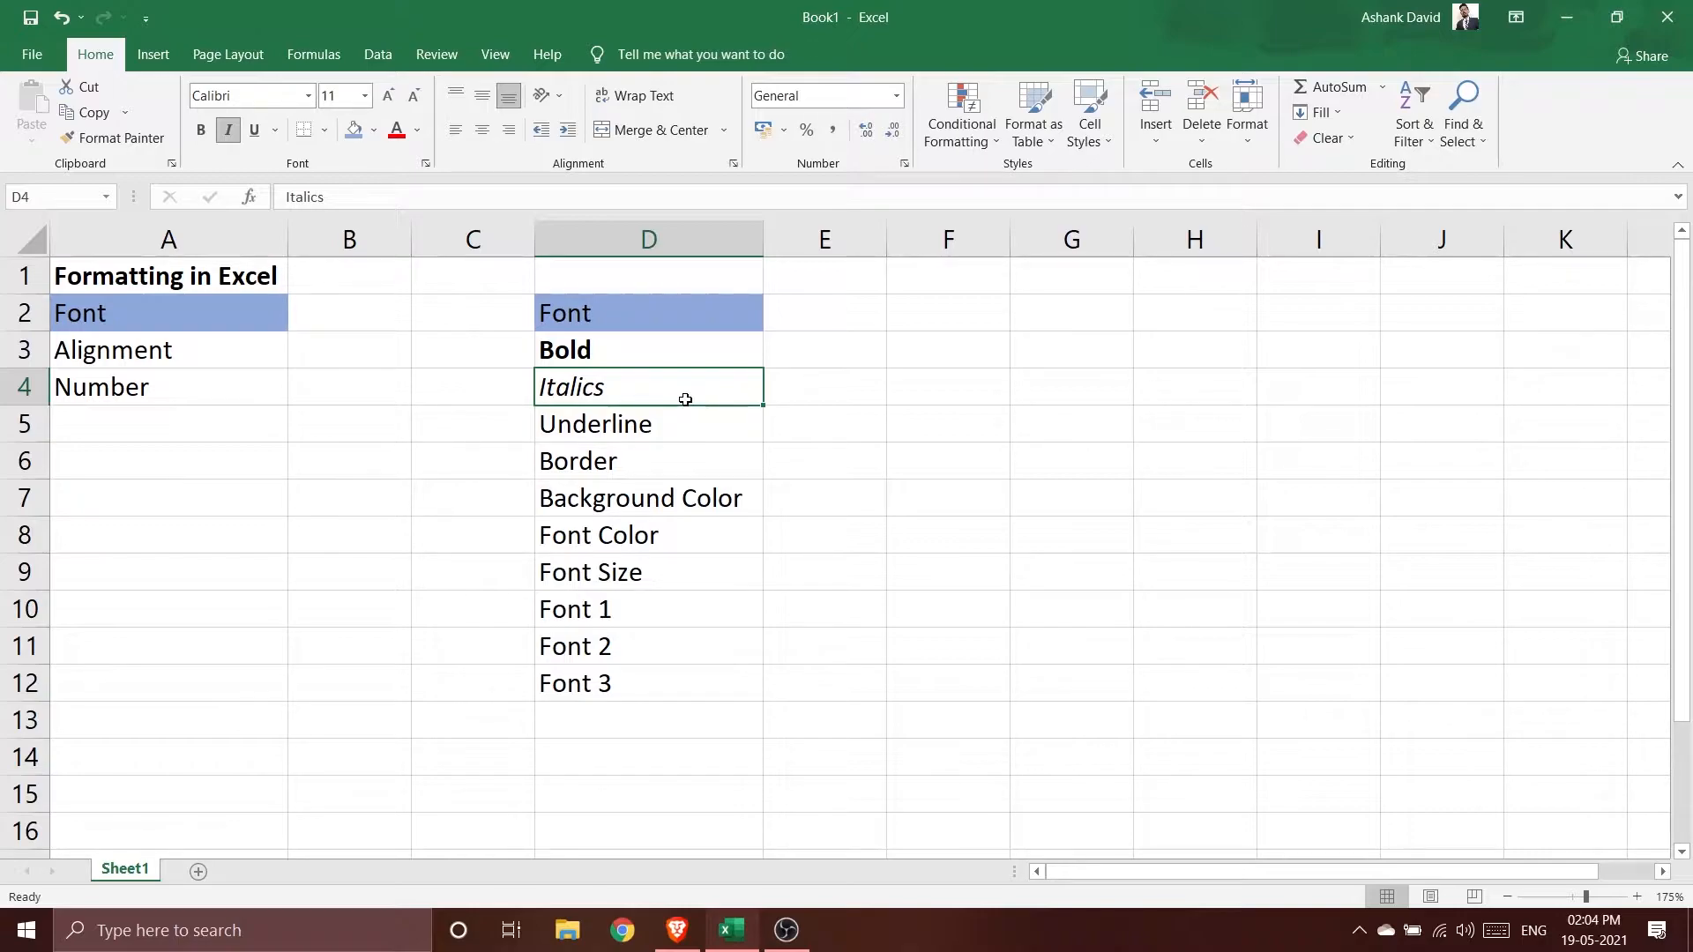
pyautogui.hotkey('ctrl', 'i')
pyautogui.click(227, 130)
# Underline the text in cell D5 and change the style to Double Underline.
pyautogui.click(679, 437)
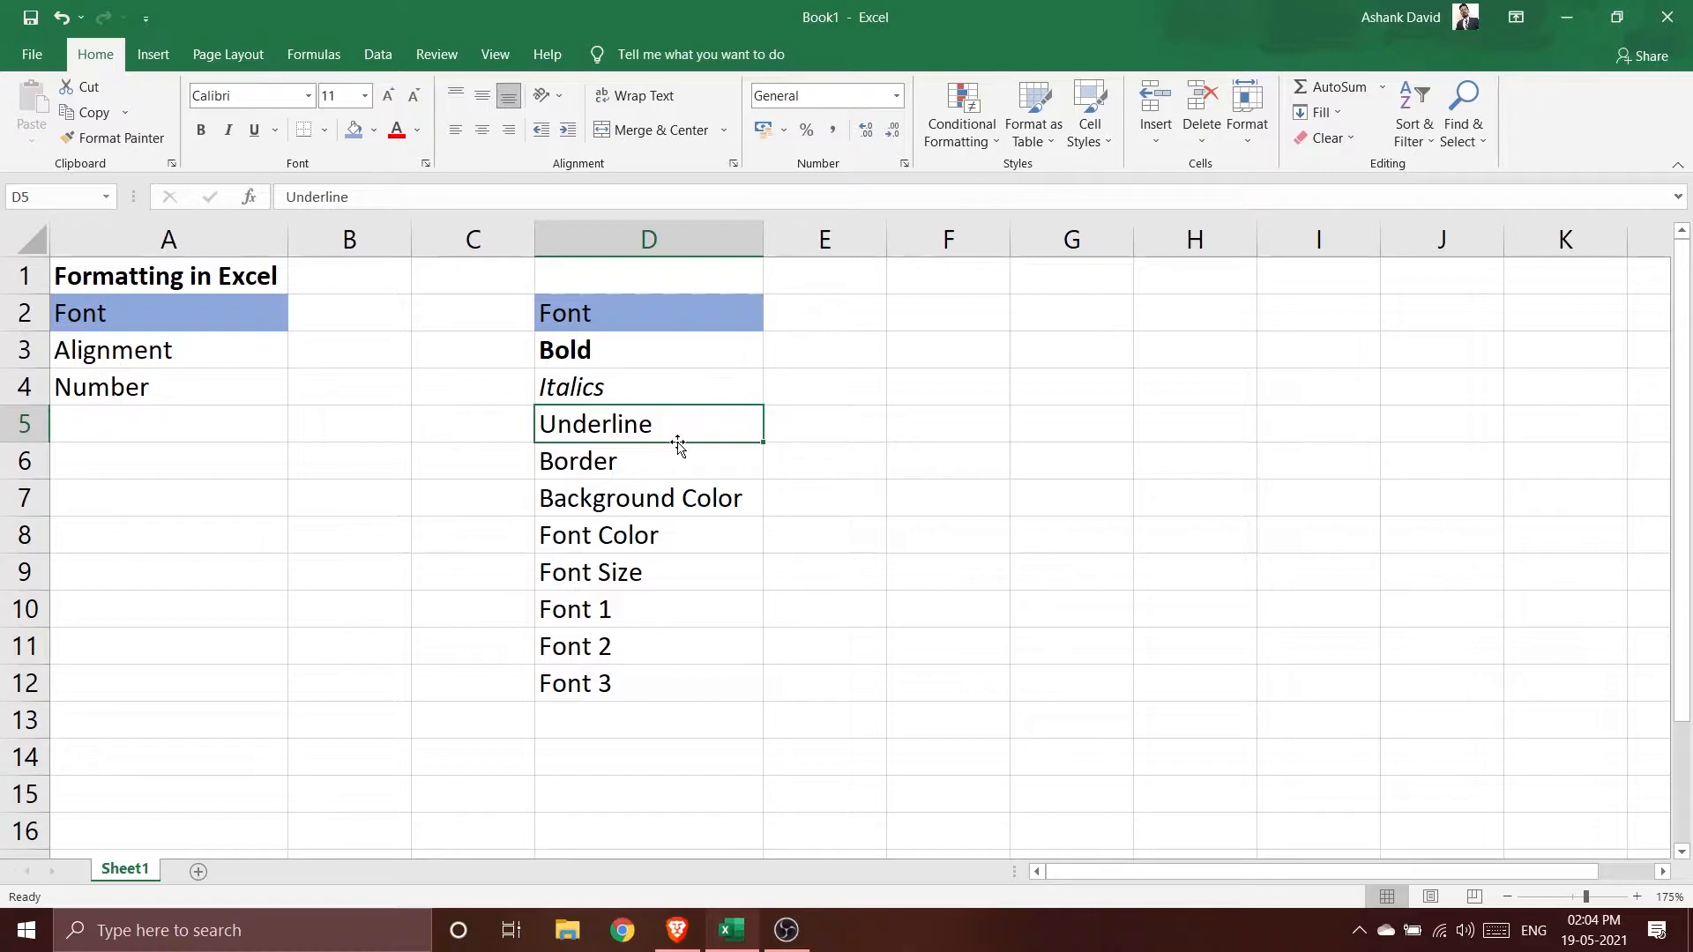
pyautogui.click(254, 130)
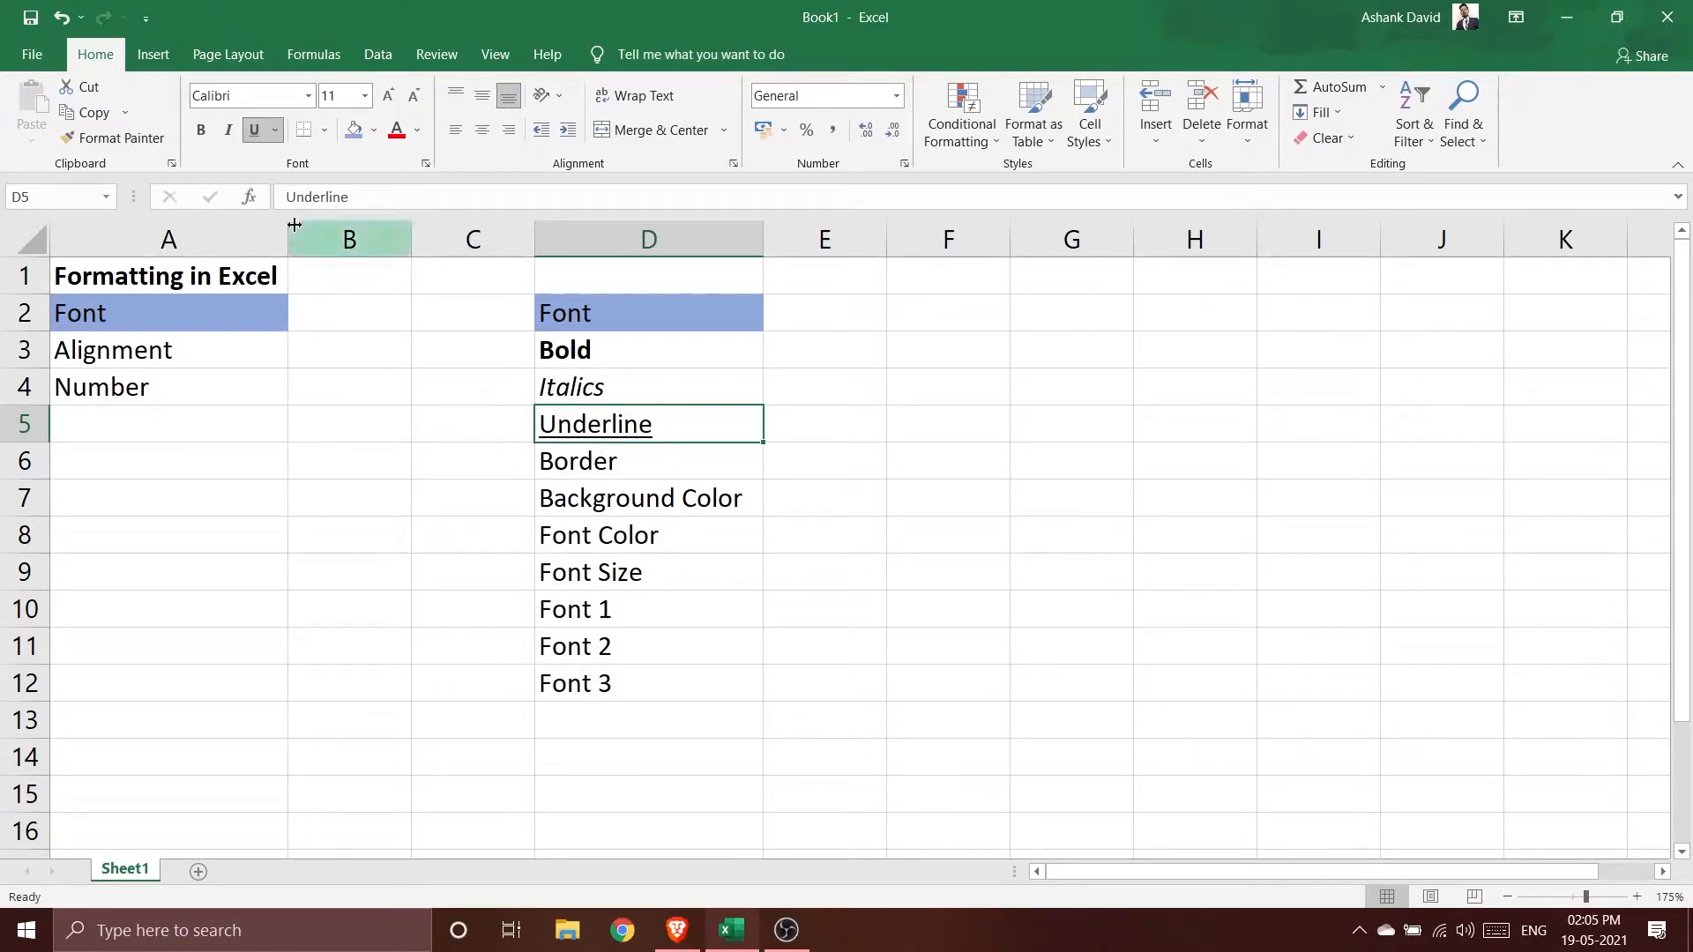
pyautogui.click(276, 131)
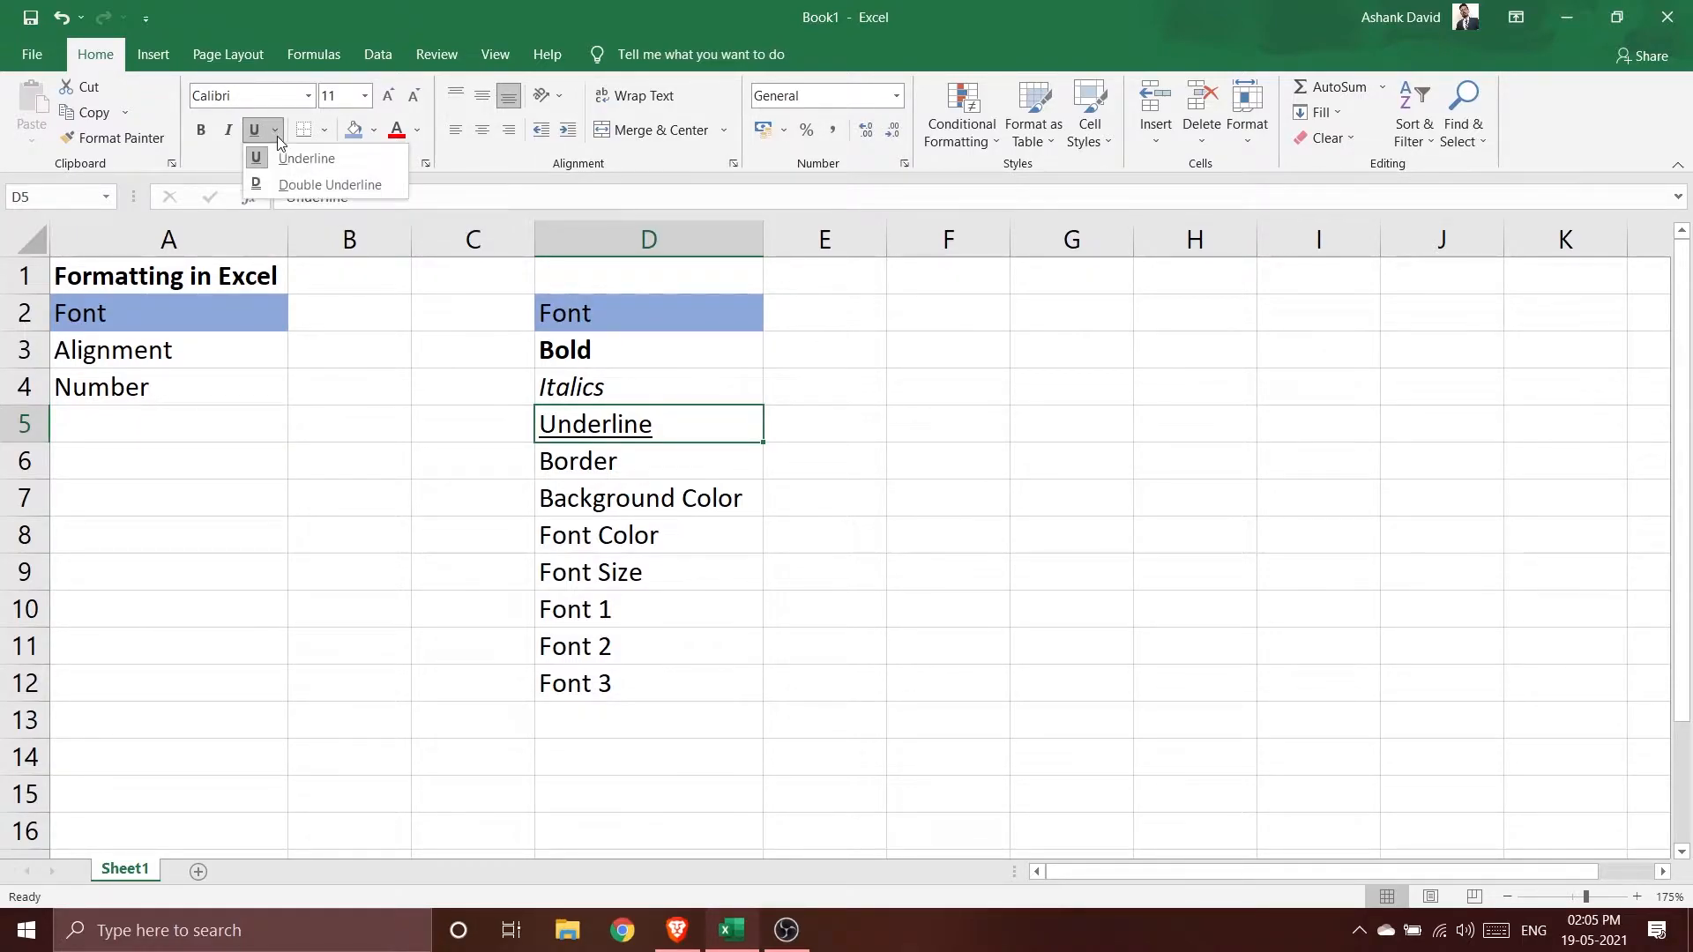
pyautogui.click(313, 184)
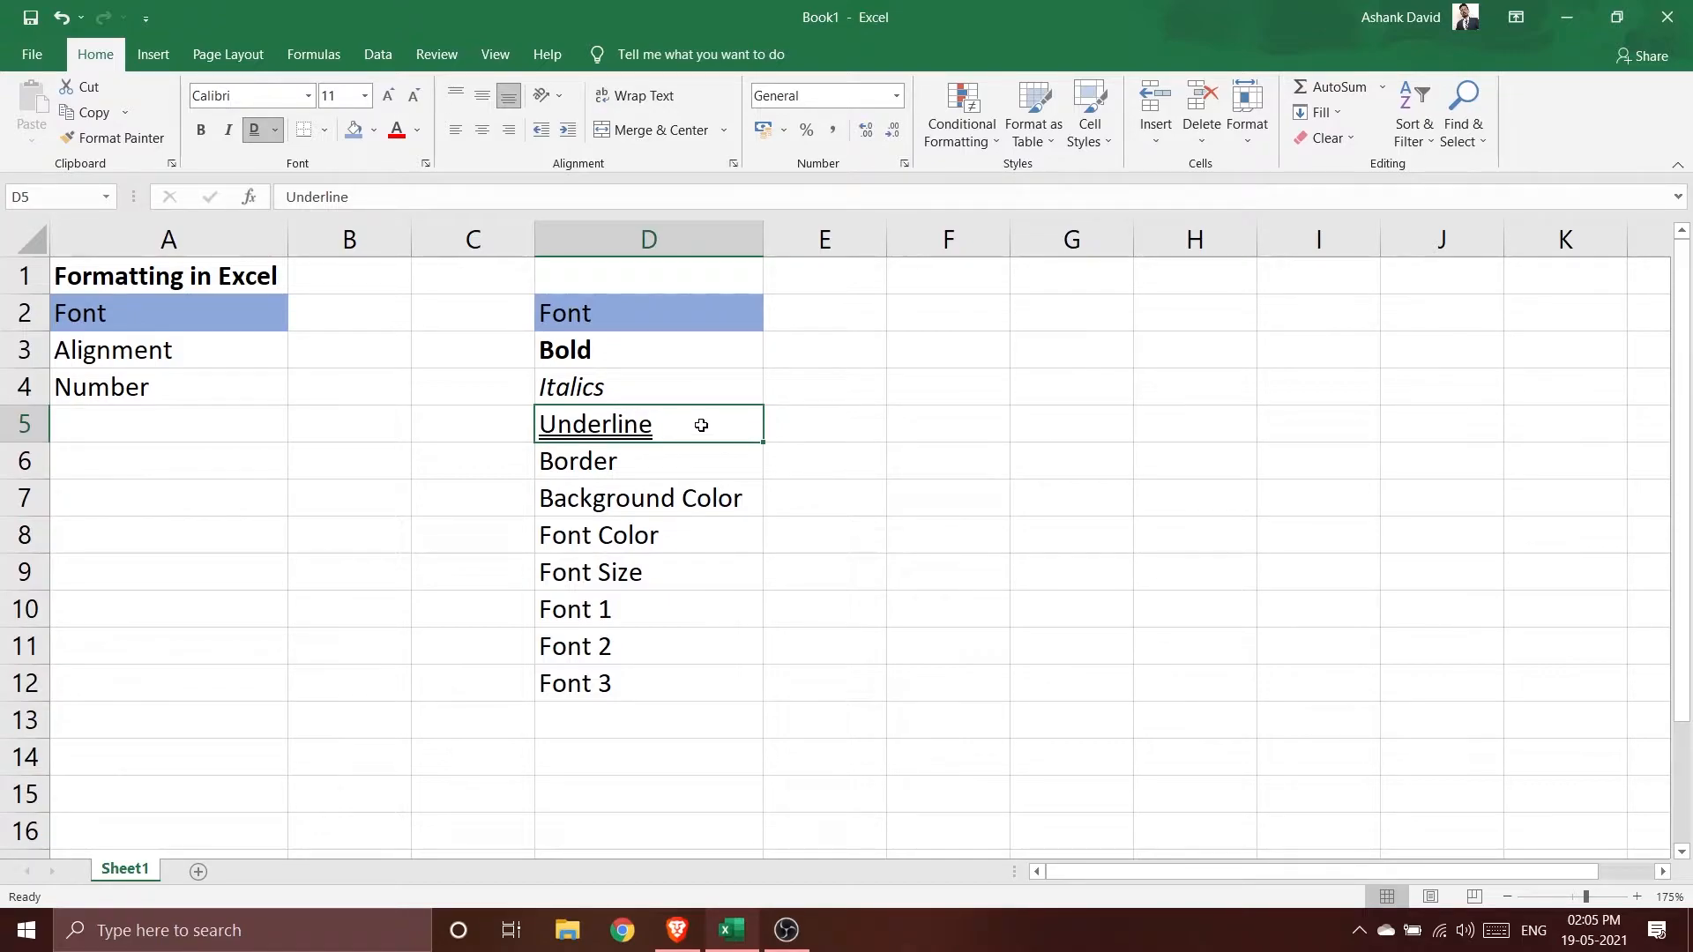
pyautogui.click(803, 433)
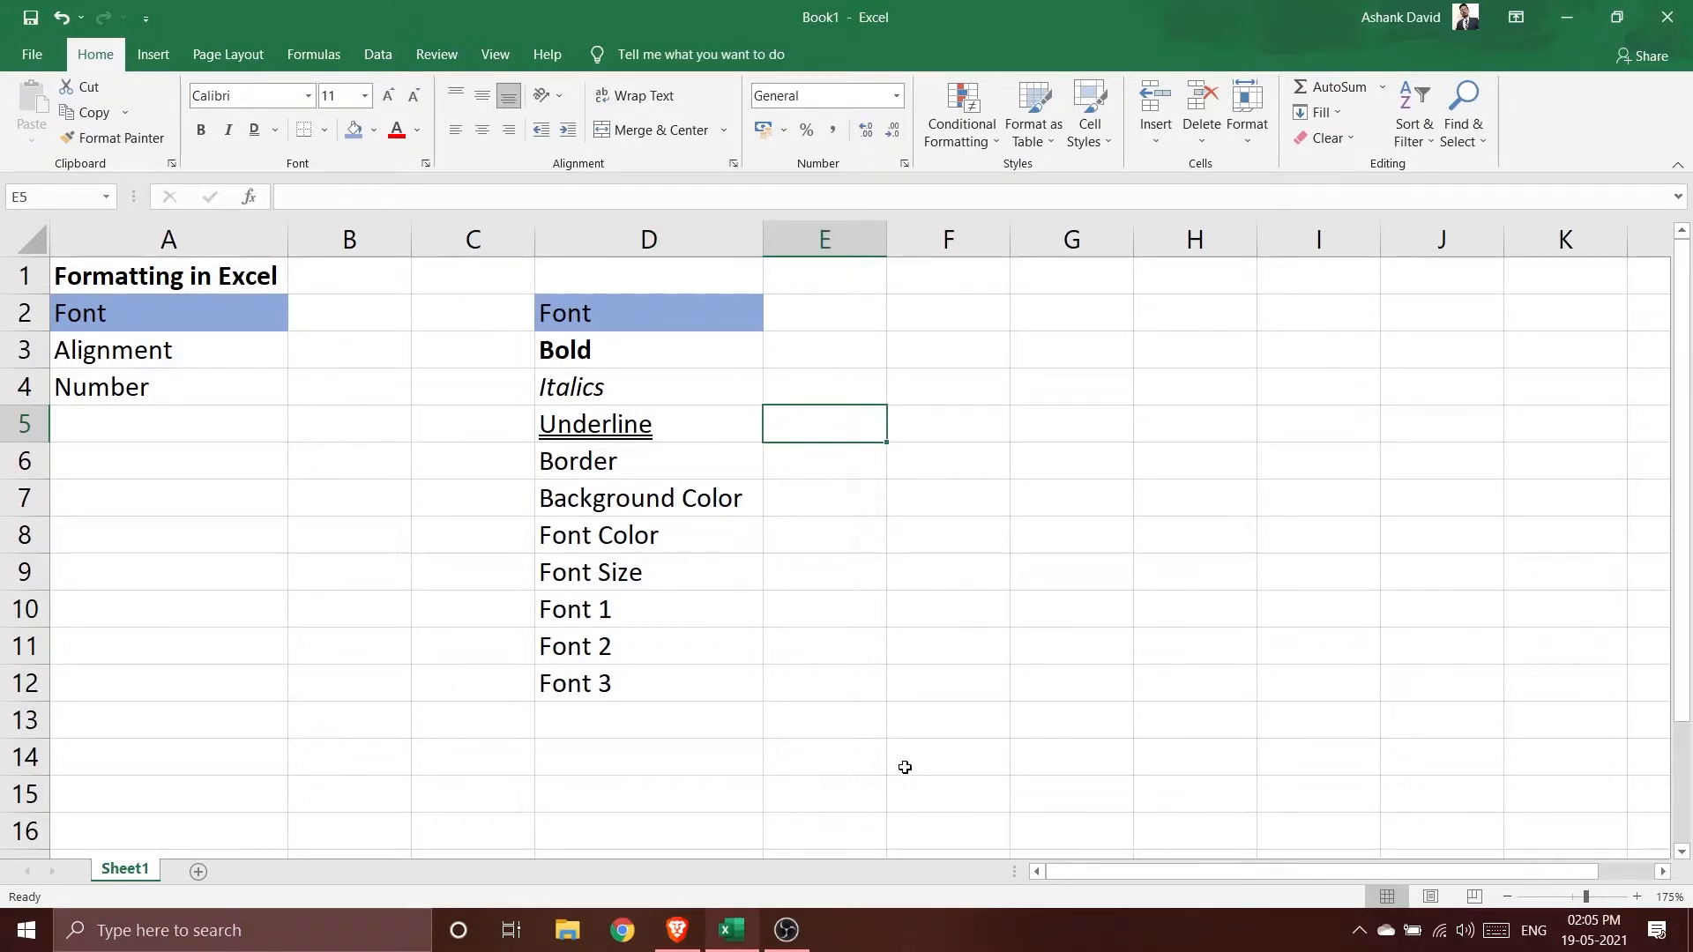
# Set the underline style of the text in cell D5 to a single underline.
pyautogui.click(705, 433)
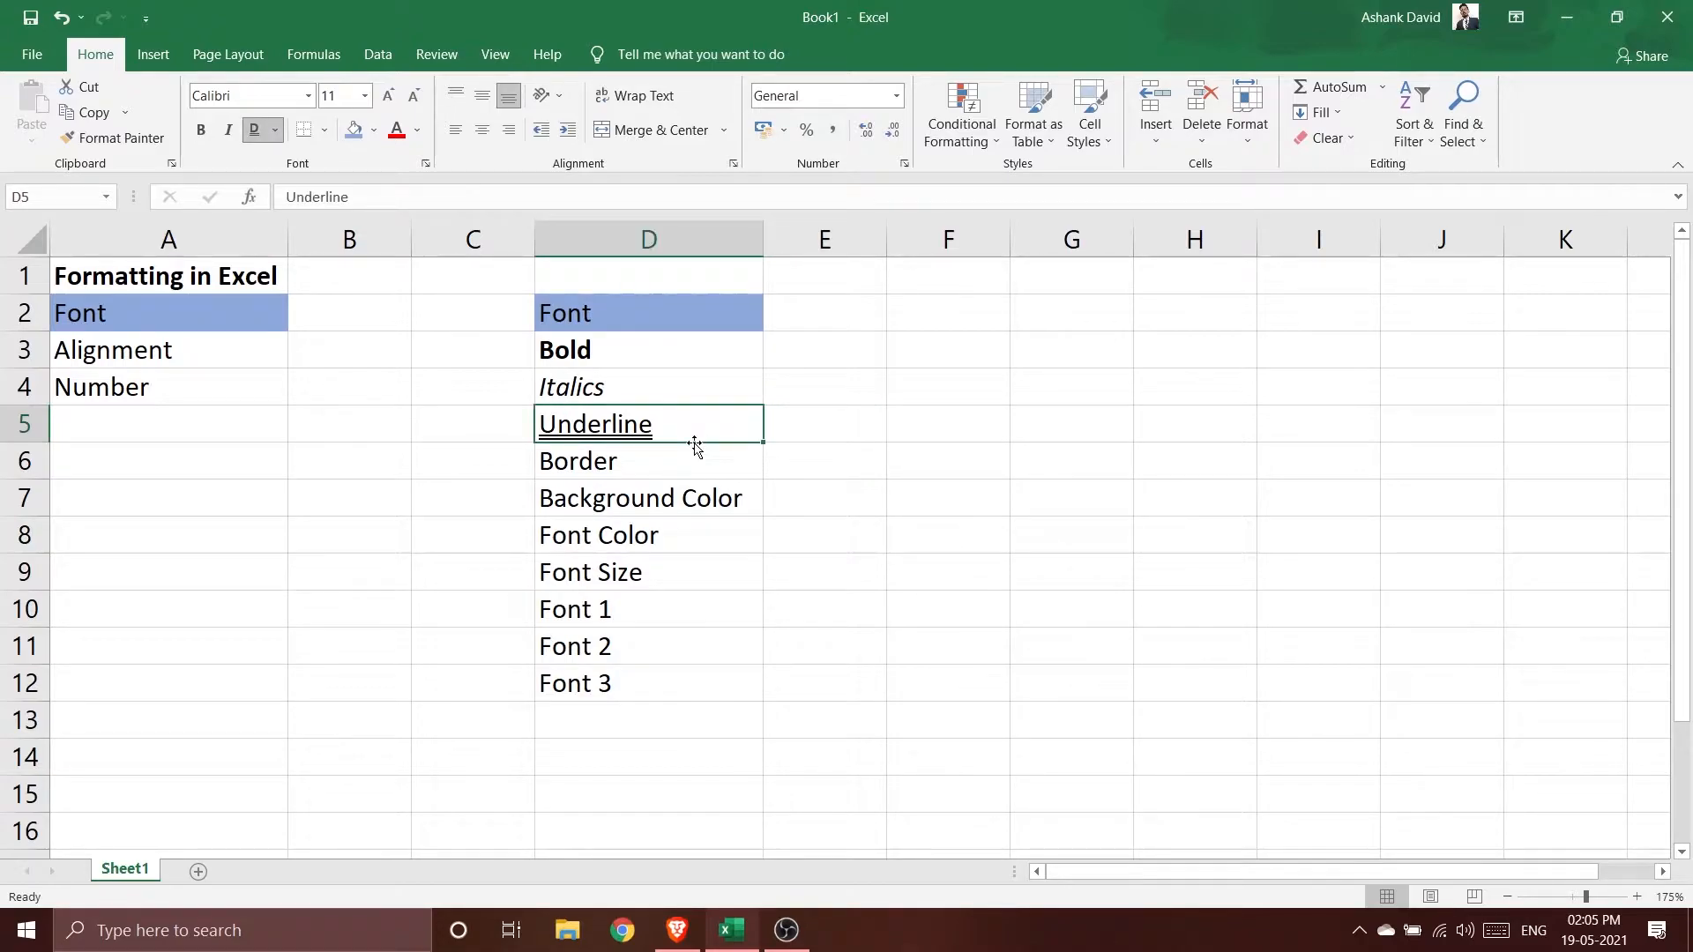
pyautogui.click(276, 130)
pyautogui.click(300, 160)
pyautogui.click(847, 431)
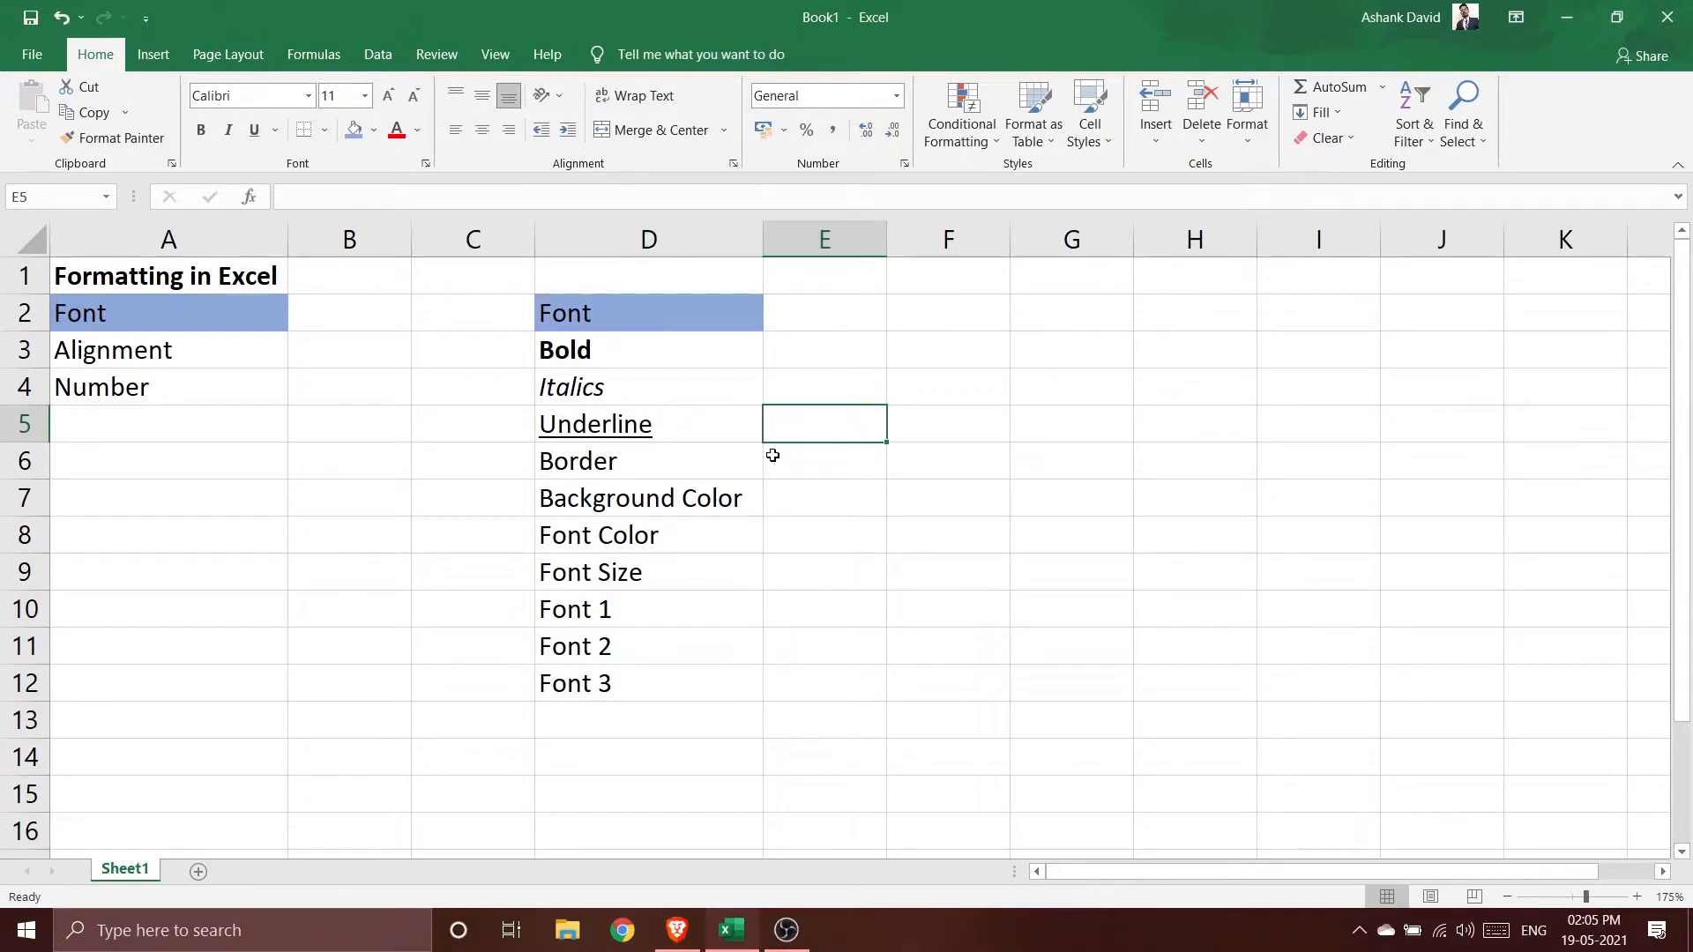
# Toggle the underline of cell D5 off and back on twice.
pyautogui.click(689, 438)
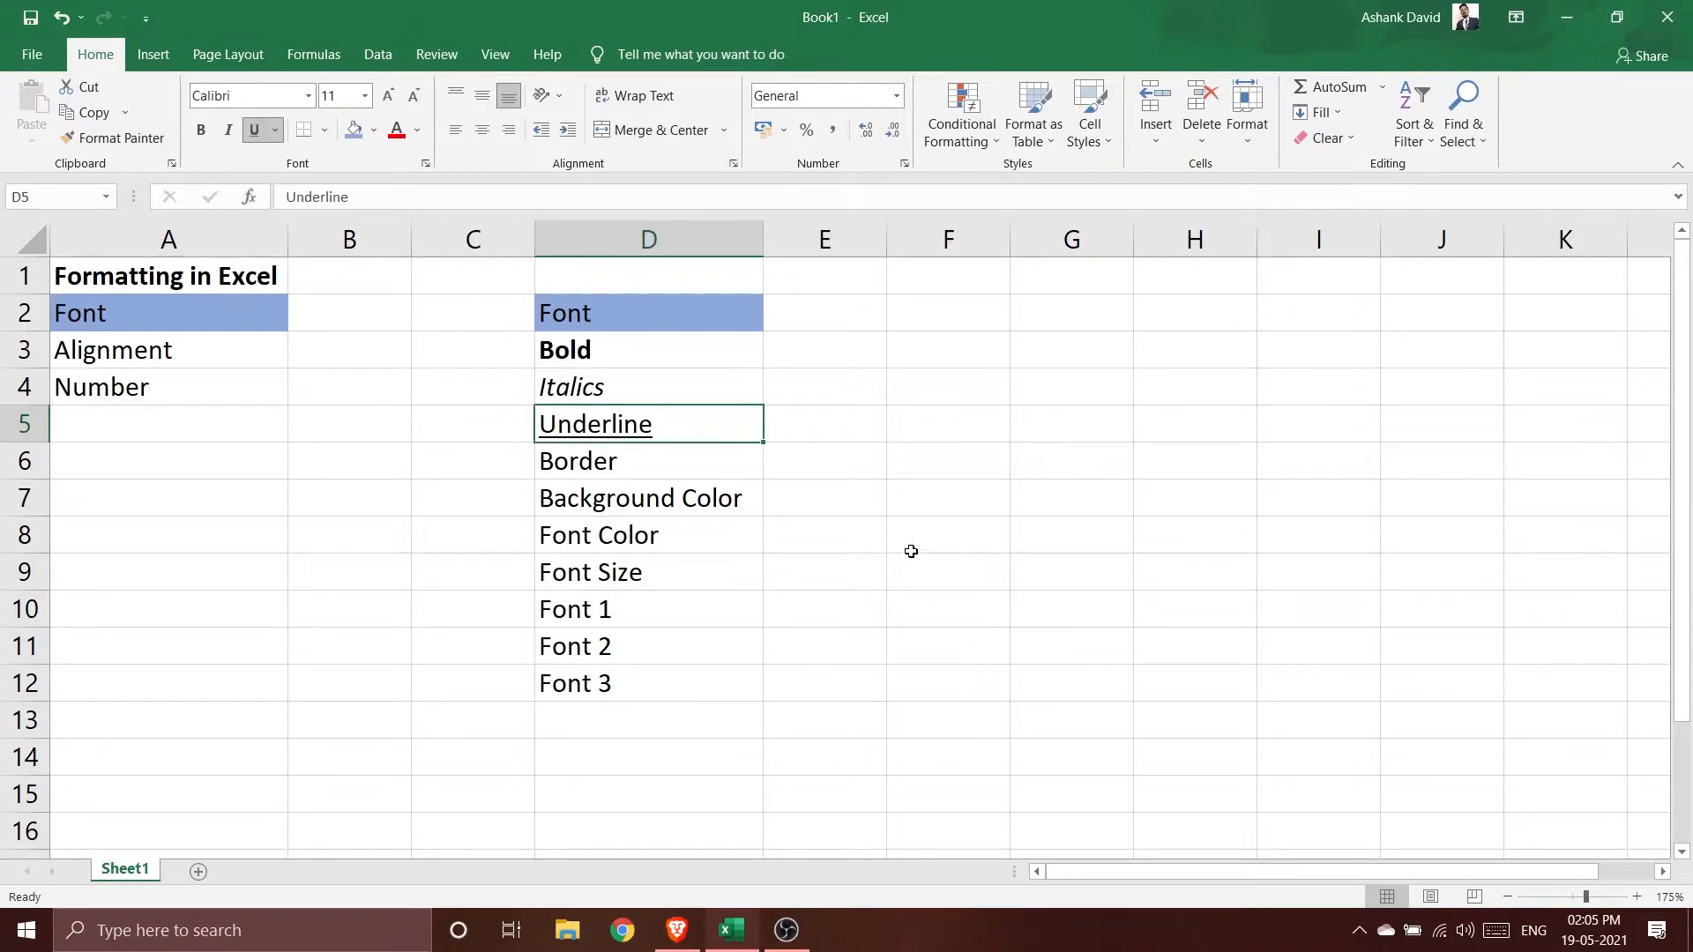
pyautogui.hotkey('ctrl', 'u')
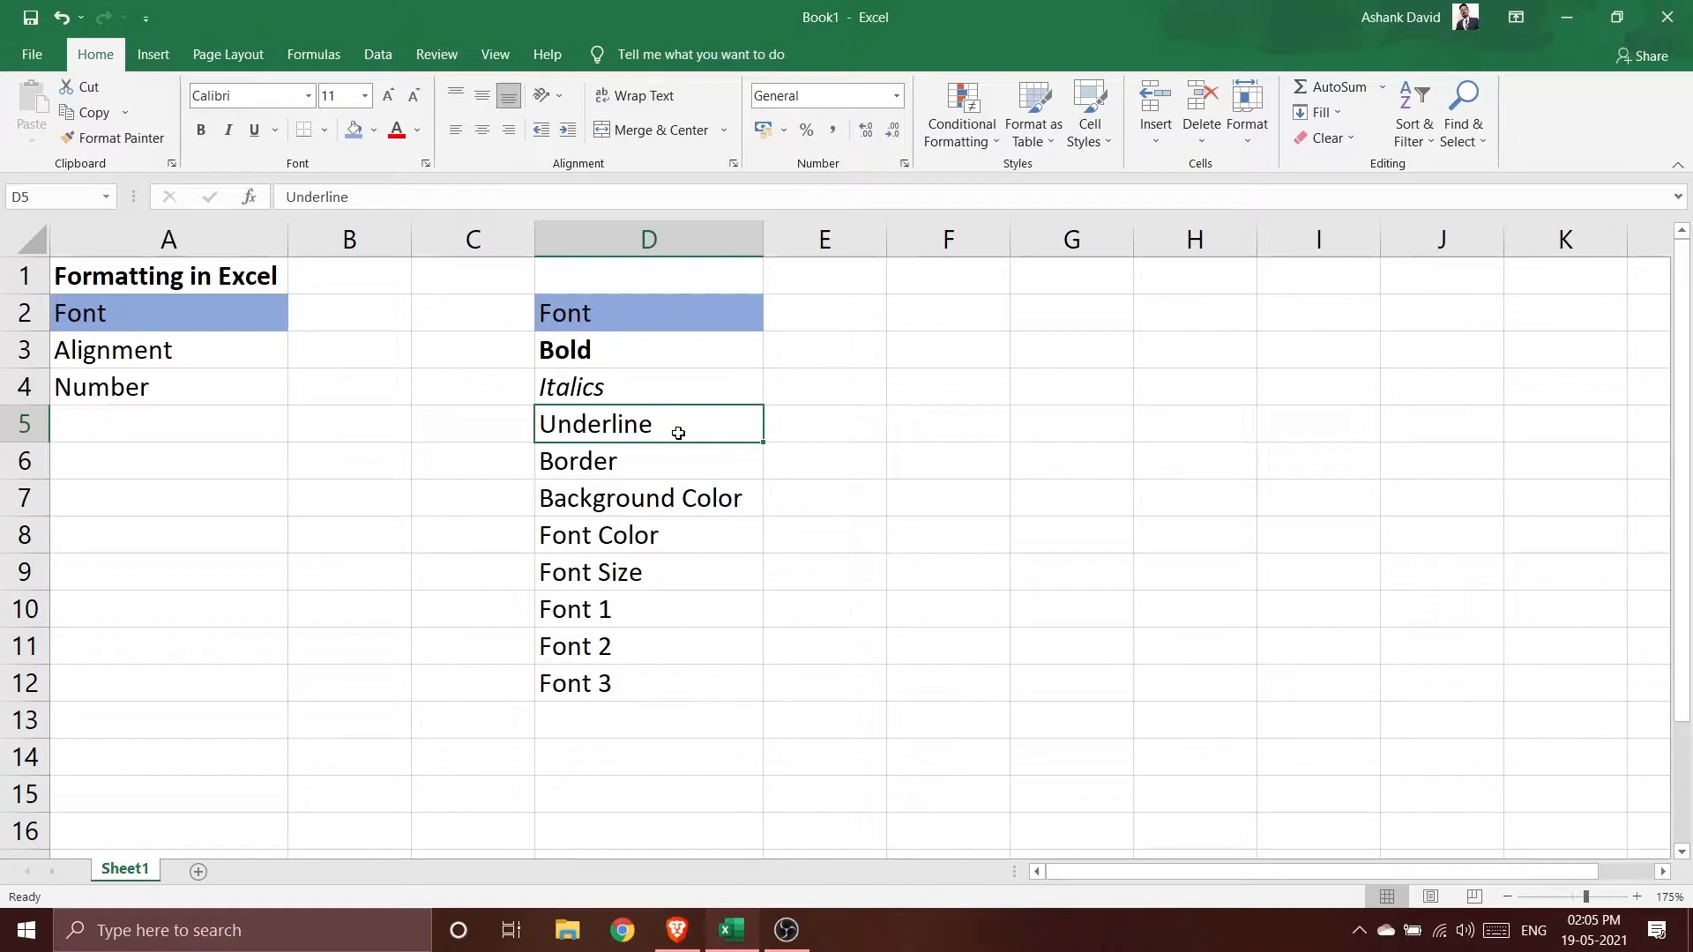
pyautogui.hotkey('ctrl', 'u')
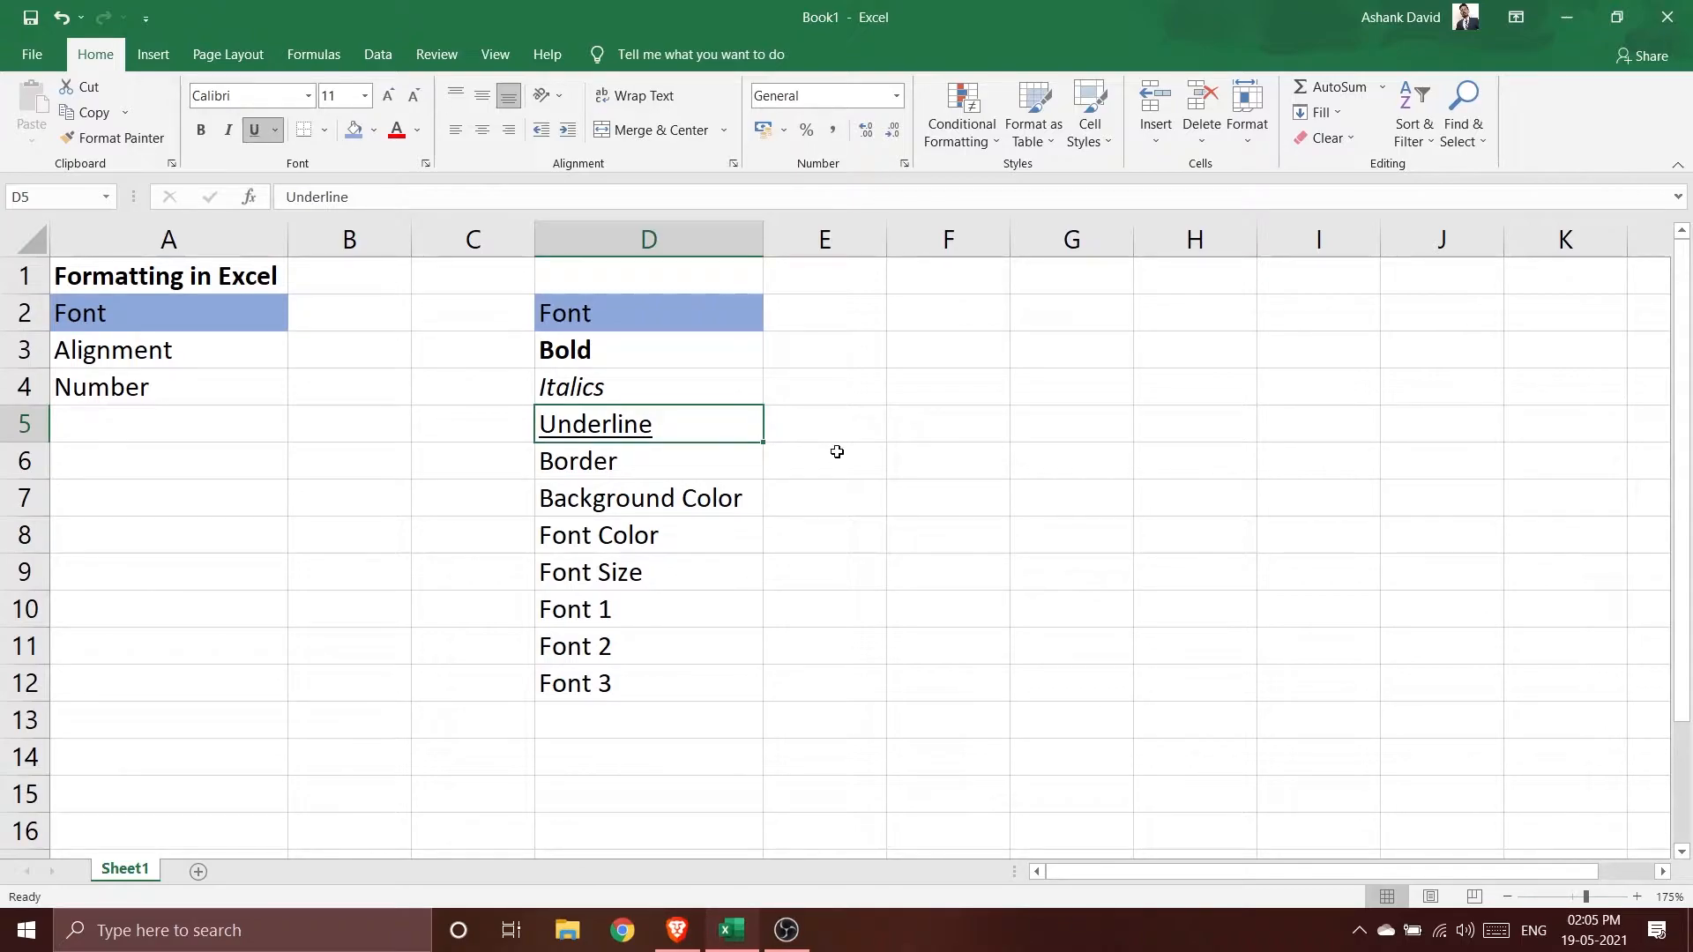
pyautogui.hotkey('ctrl', 'u')
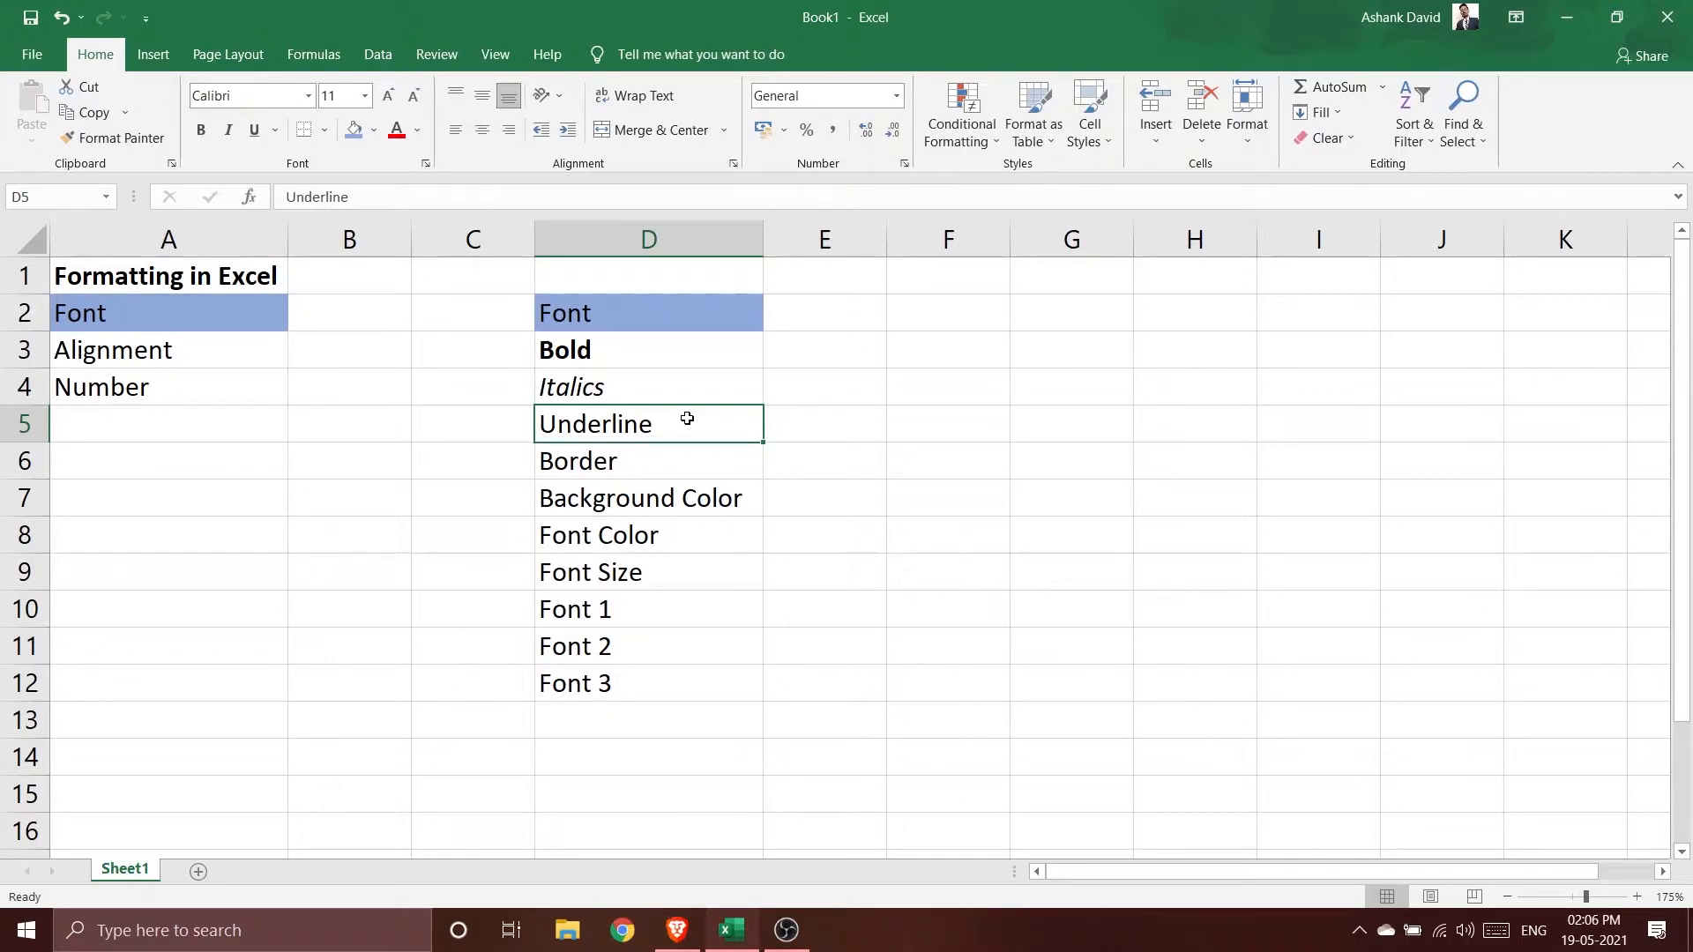
pyautogui.hotkey('ctrl', 'u')
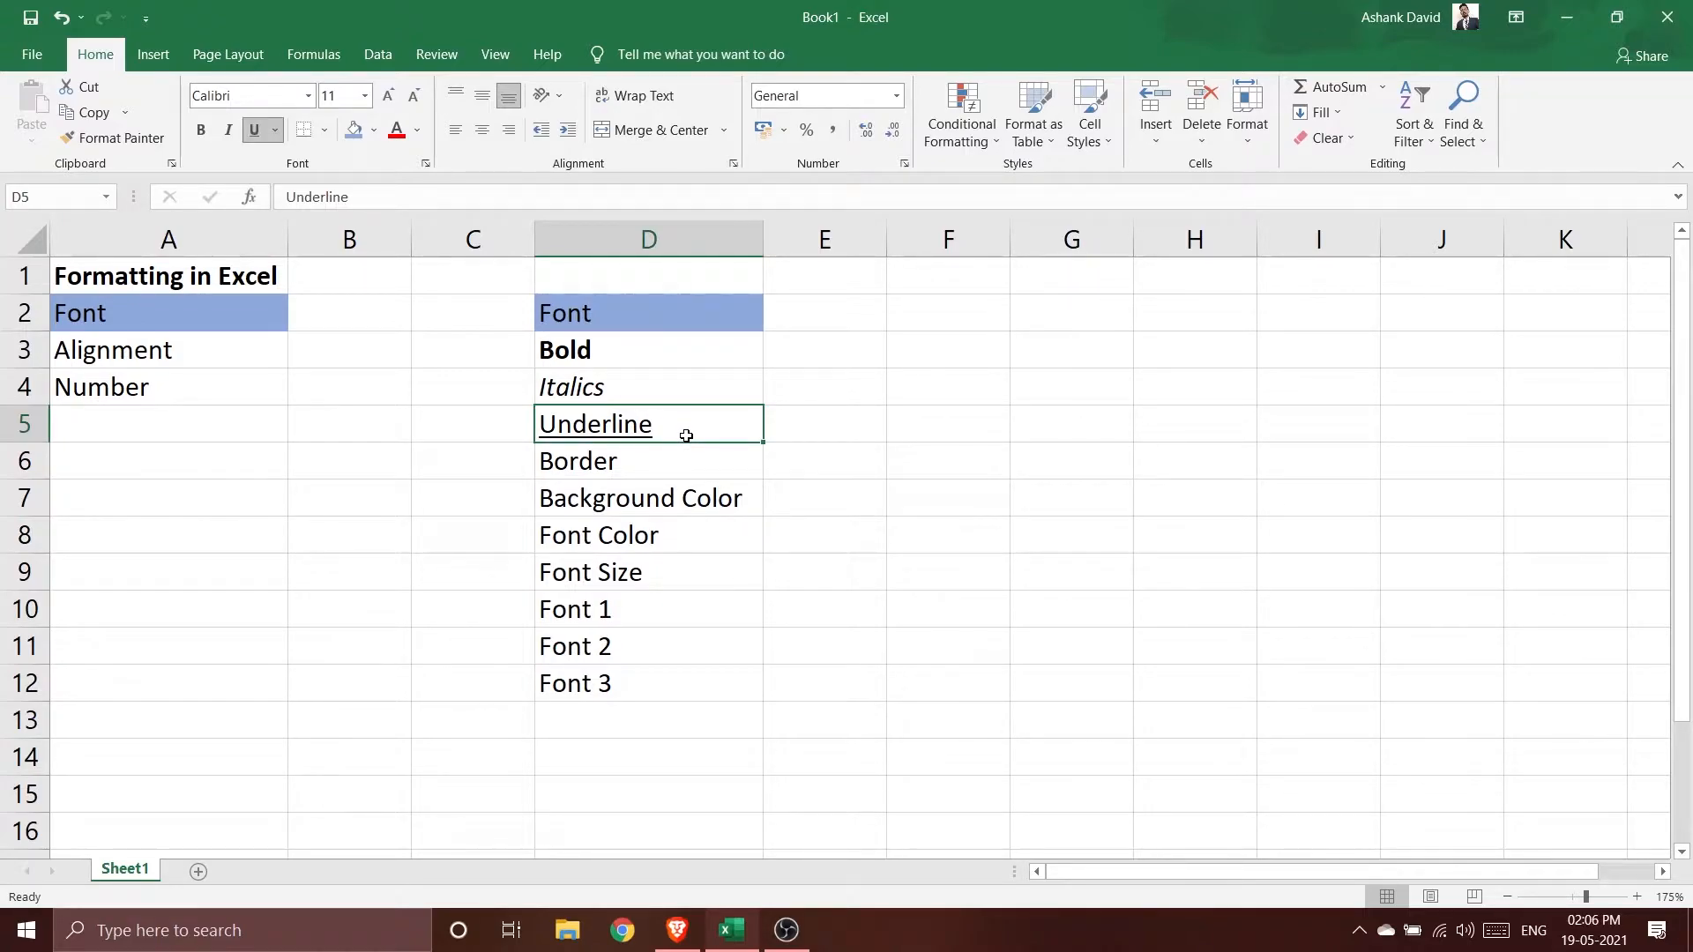
# Apply All Borders to the cell D6 containing the word Border.
pyautogui.click(653, 469)
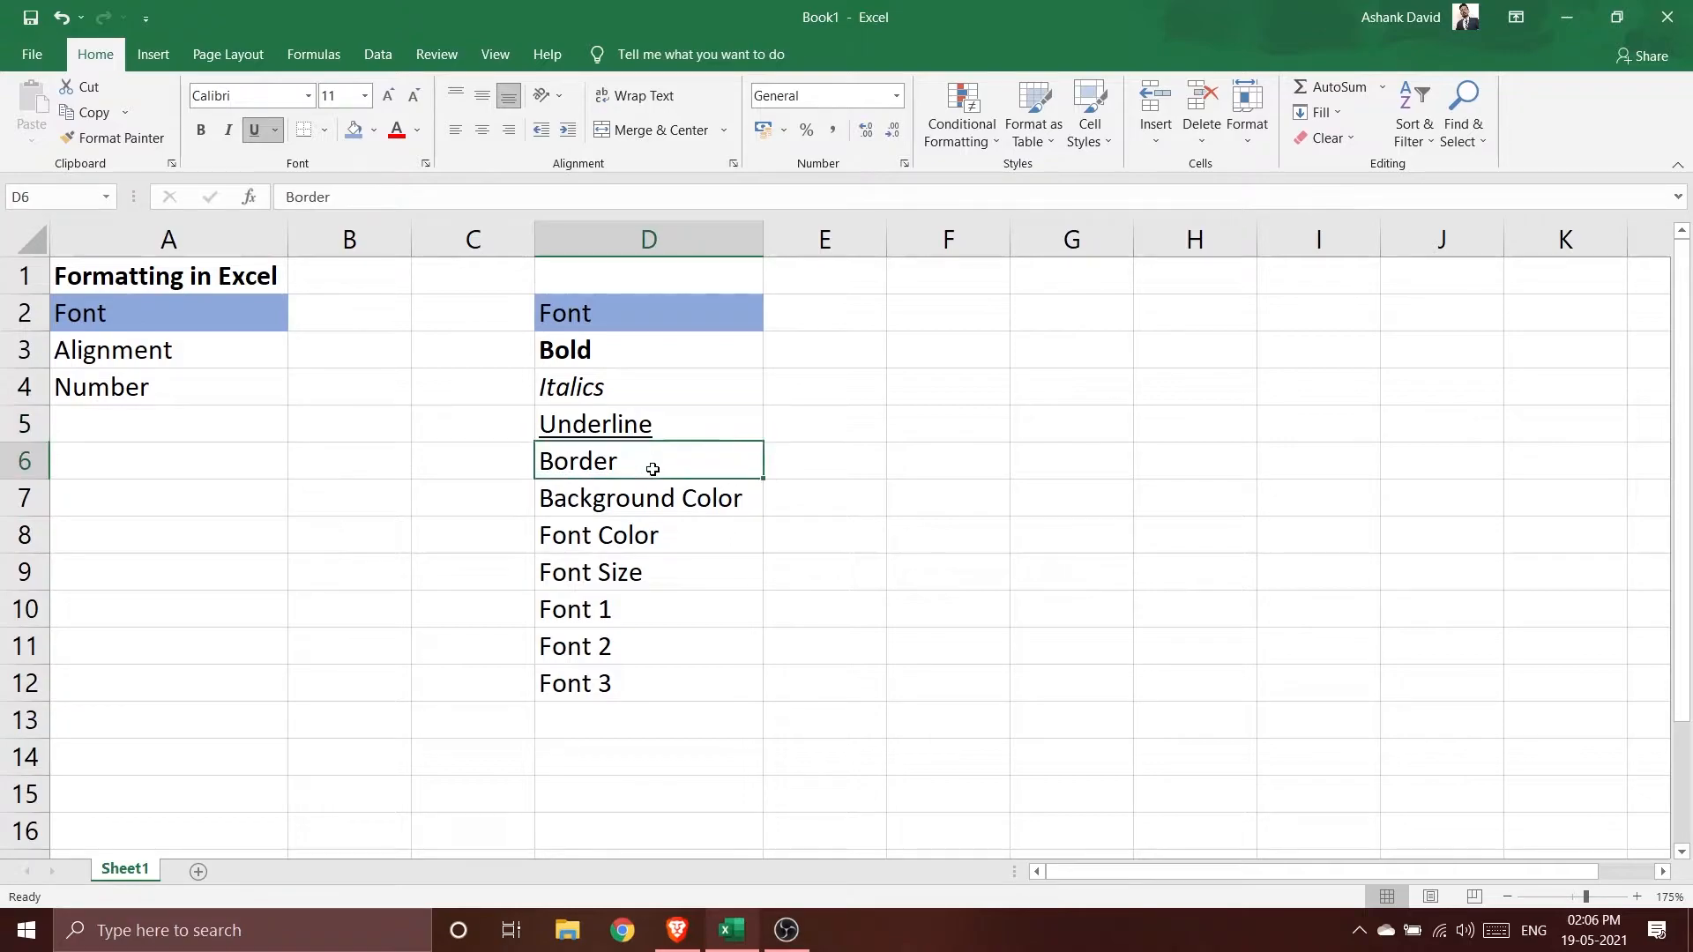
pyautogui.click(319, 137)
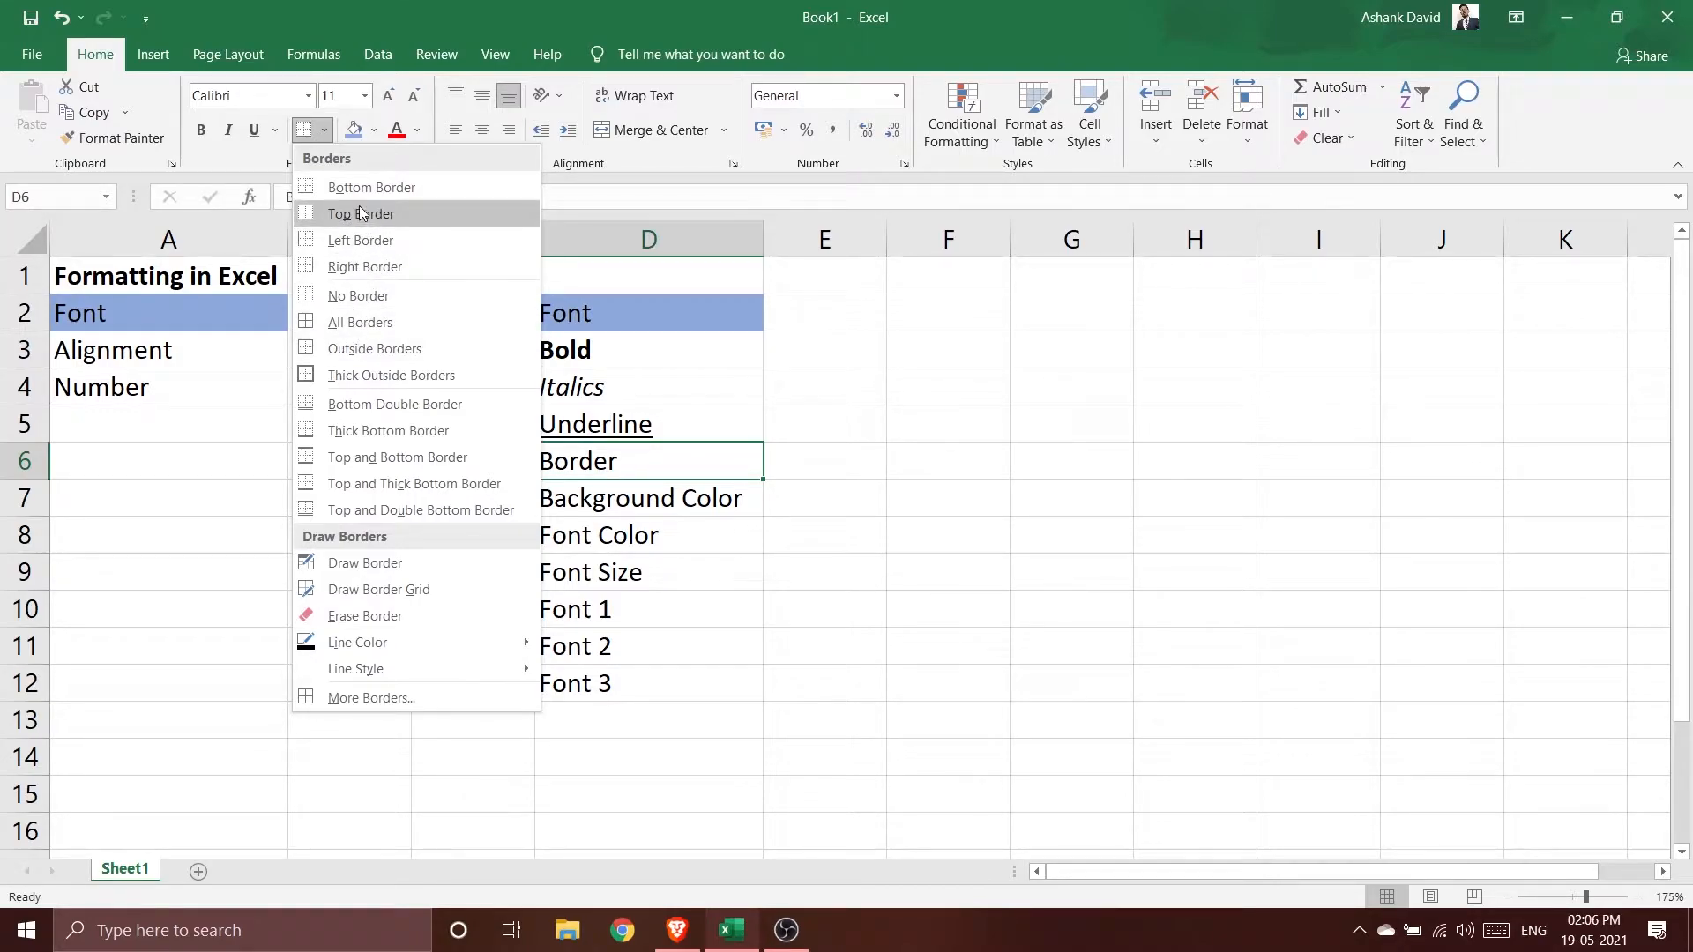
pyautogui.click(672, 476)
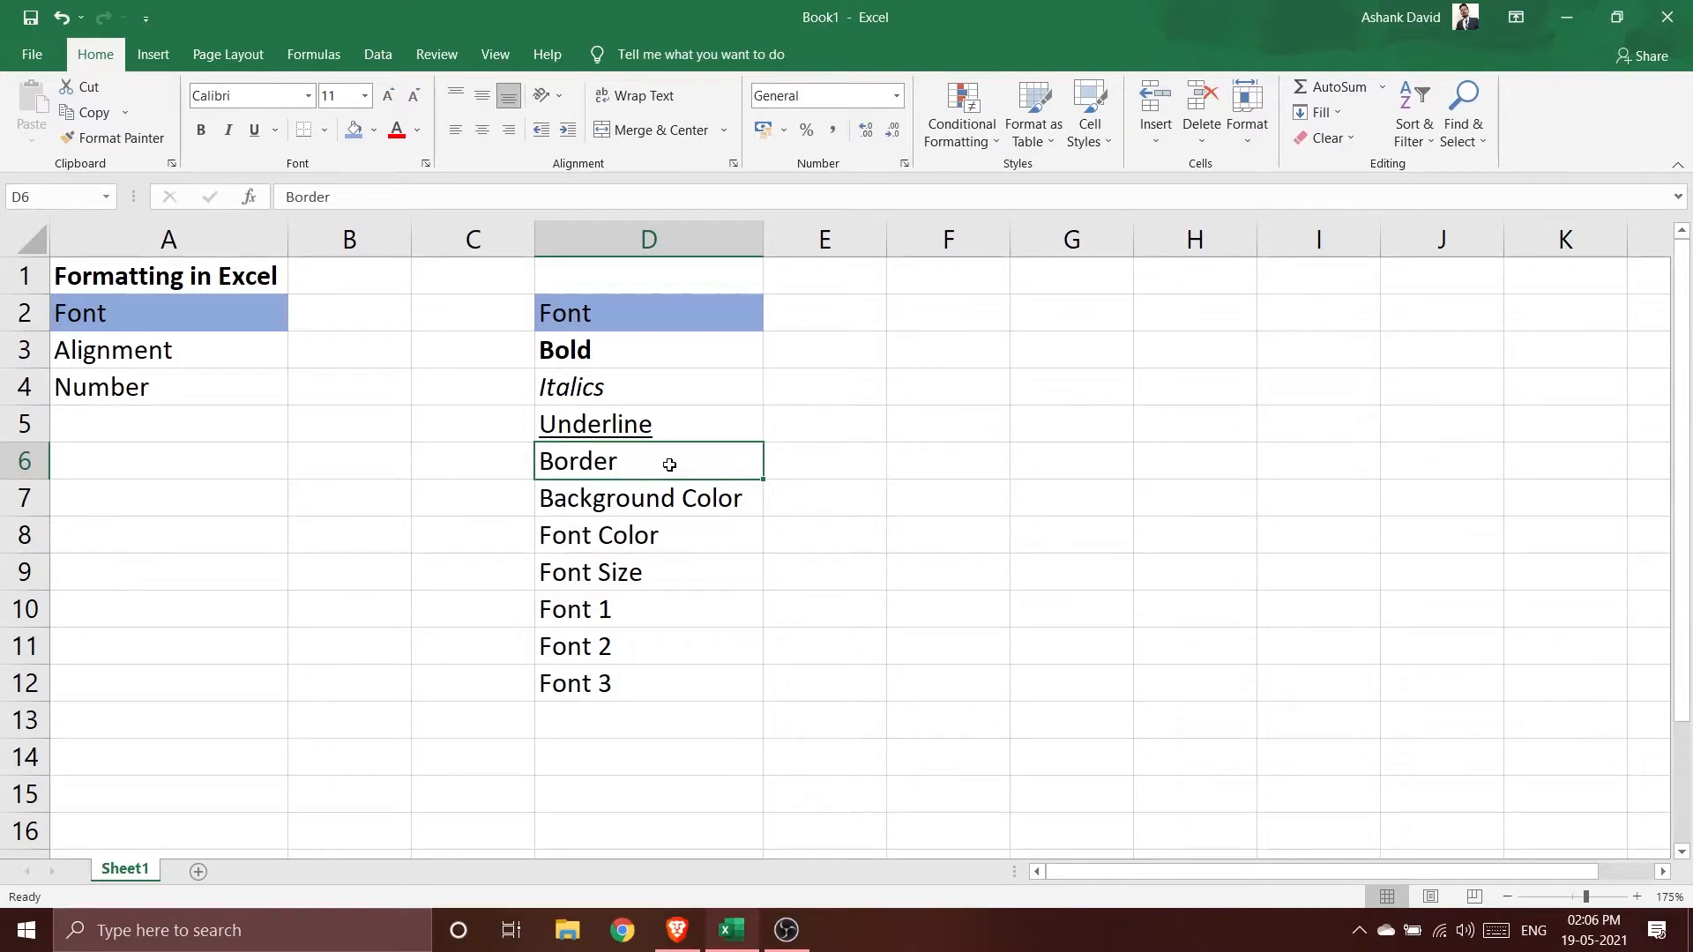
pyautogui.click(325, 129)
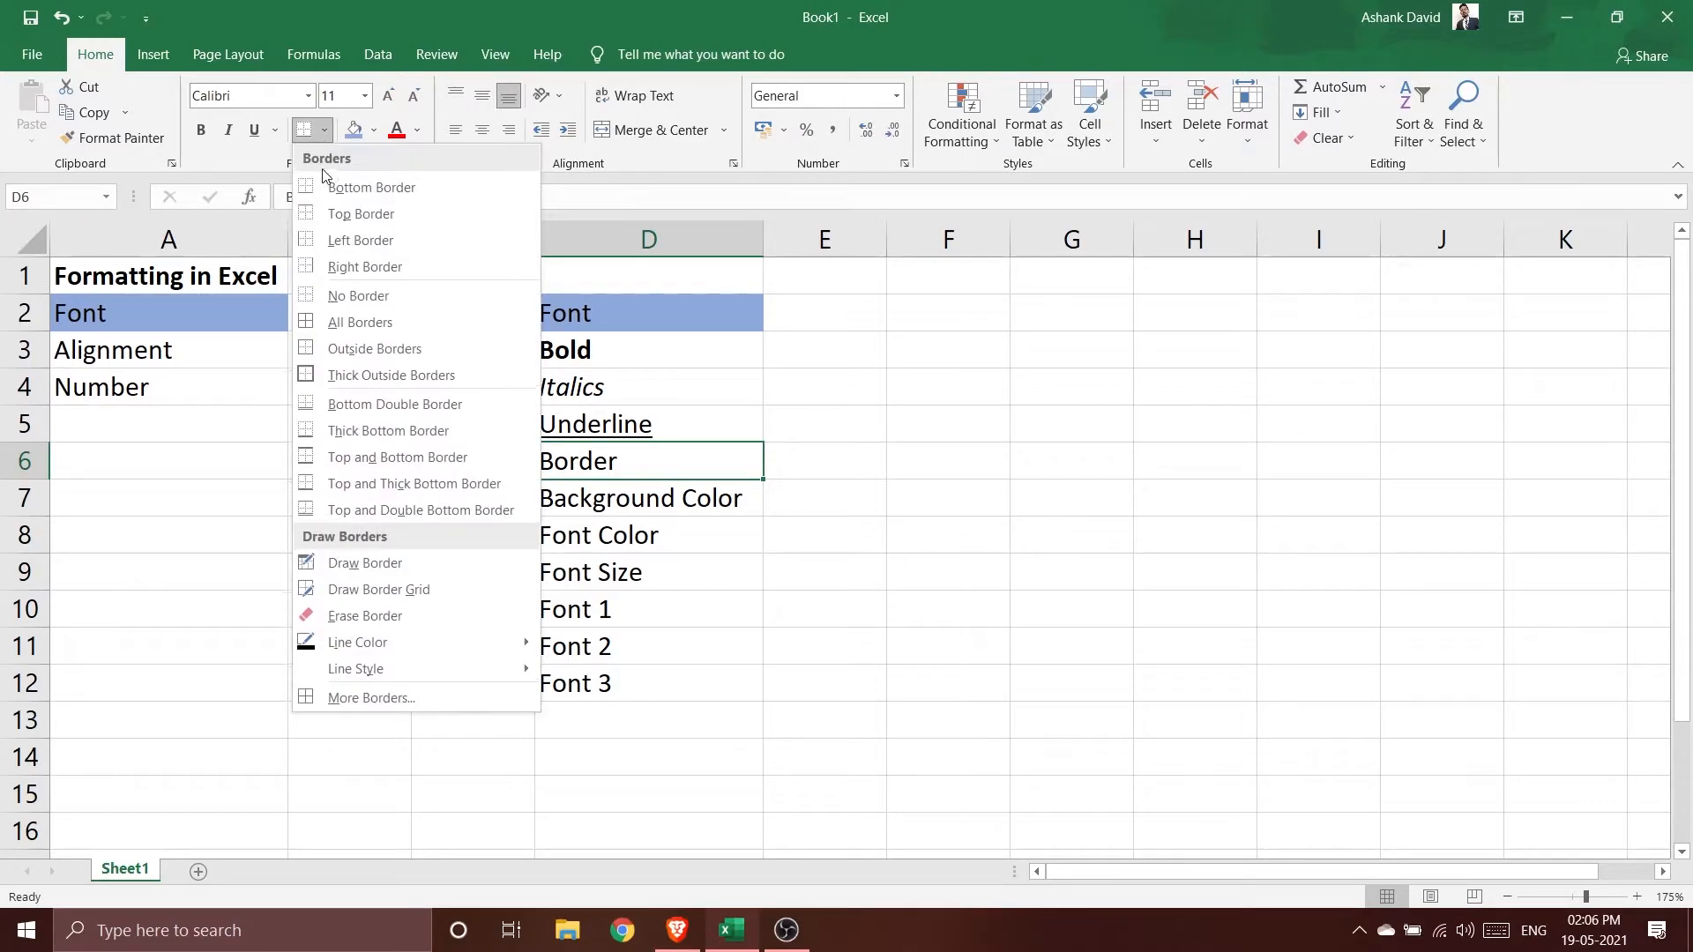
pyautogui.click(358, 324)
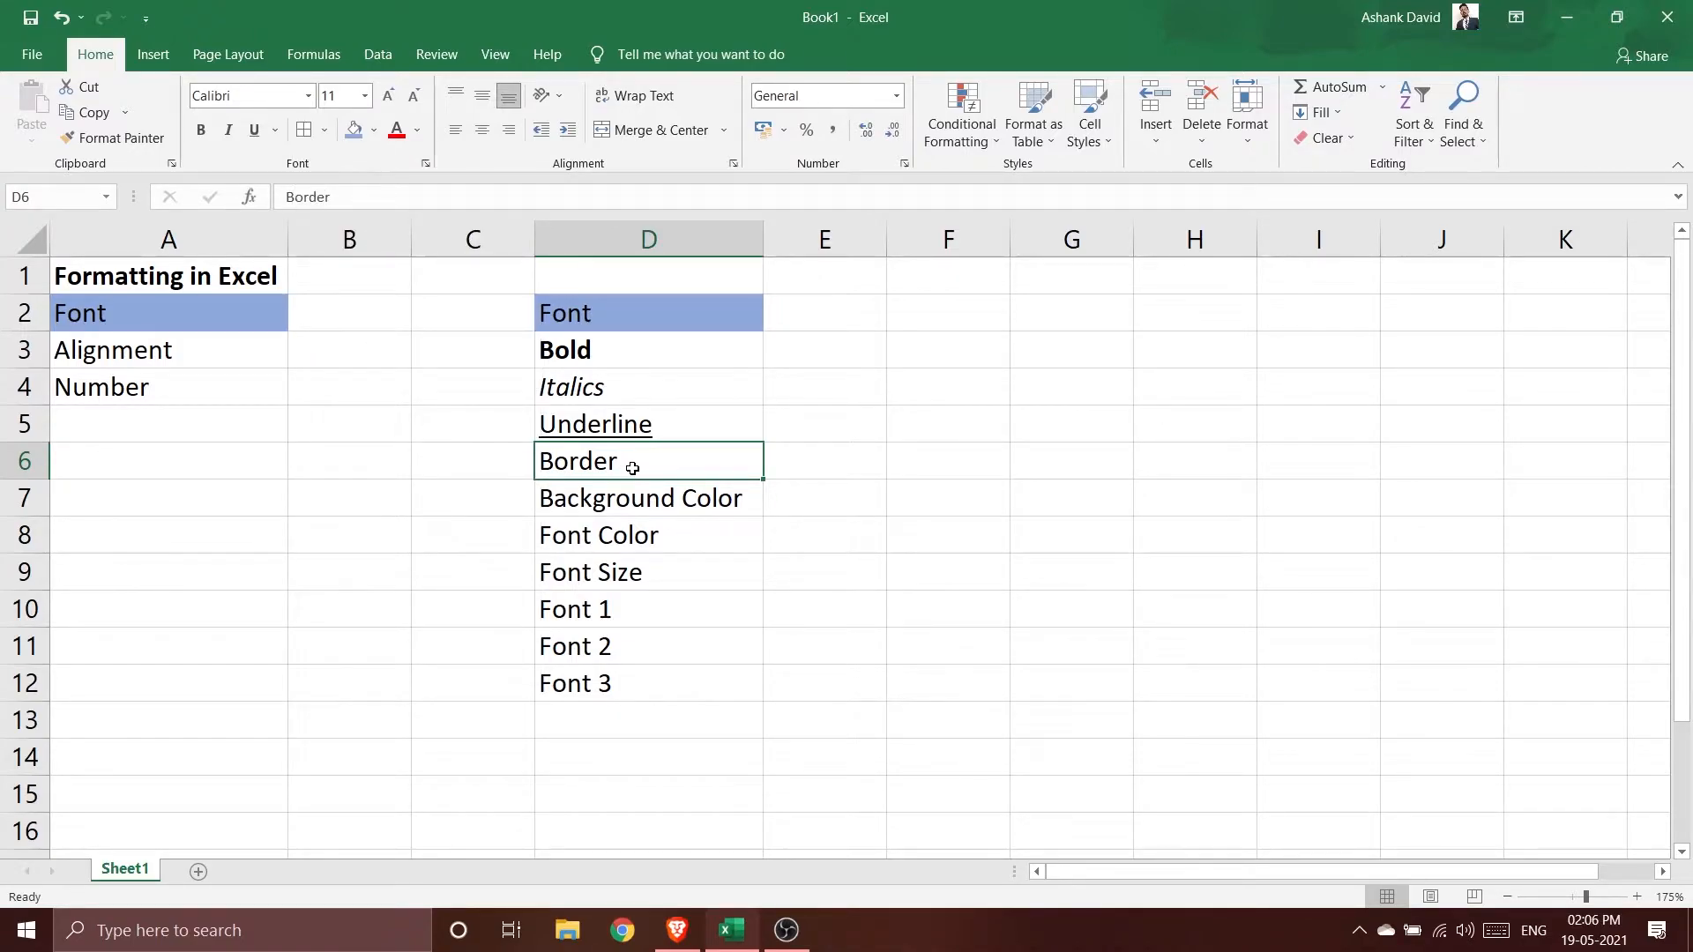
pyautogui.click(880, 570)
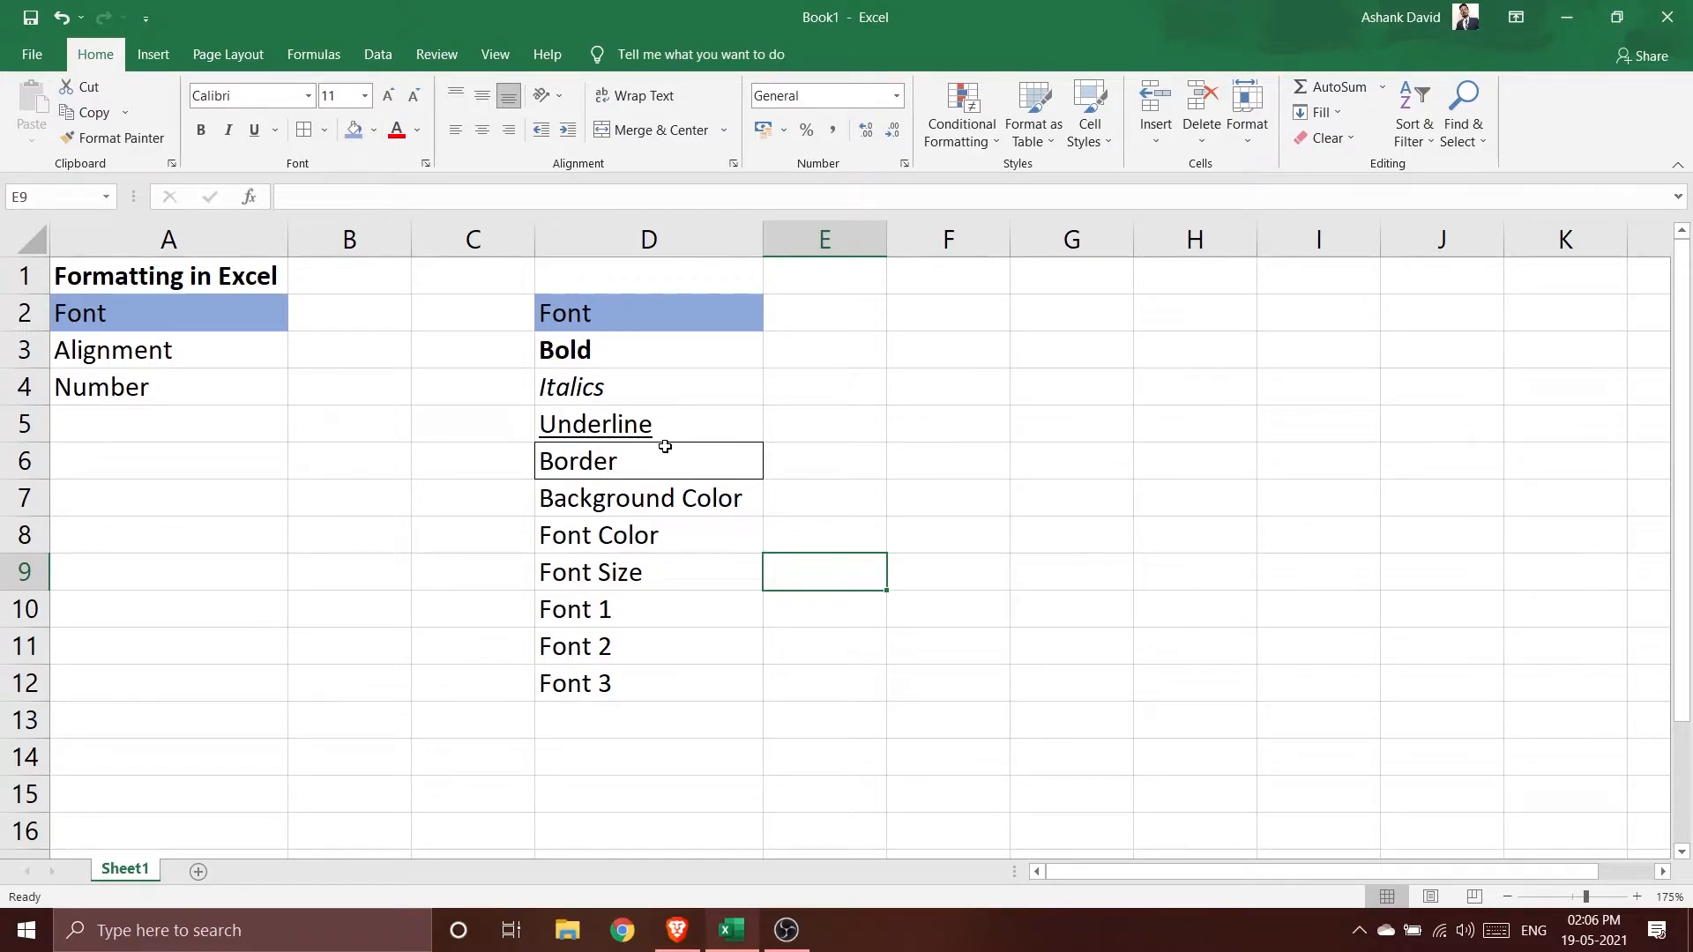
# Apply Thick Outside Borders to cell D6.
pyautogui.click(669, 473)
pyautogui.click(326, 129)
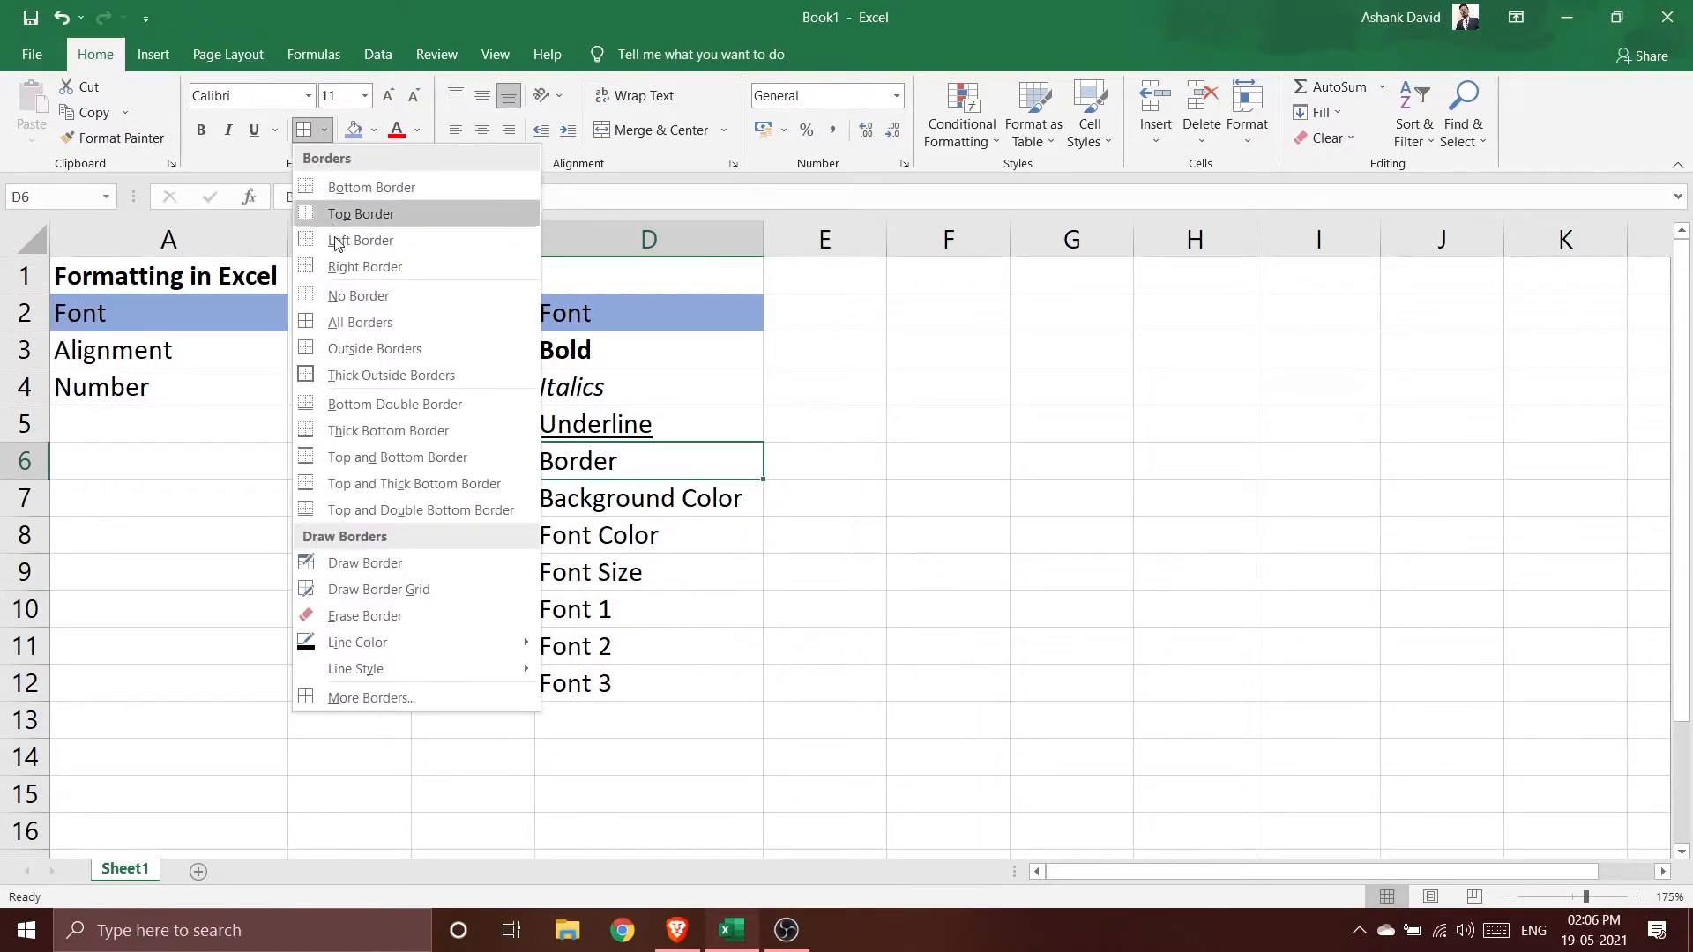
pyautogui.click(367, 380)
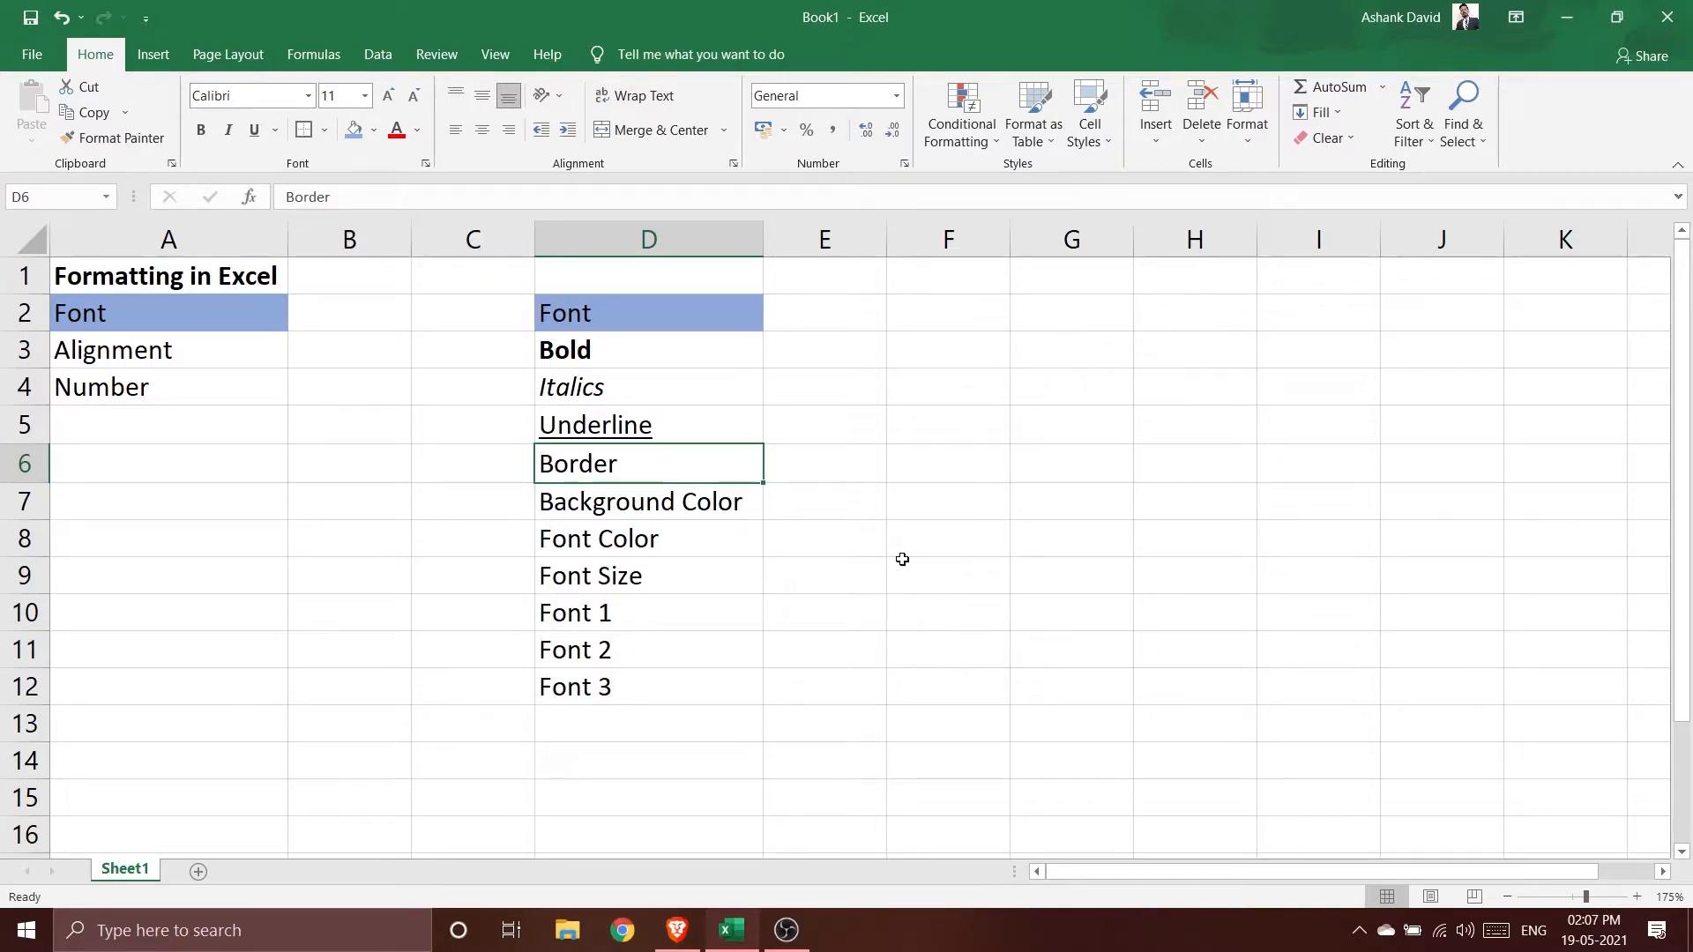
pyautogui.click(902, 559)
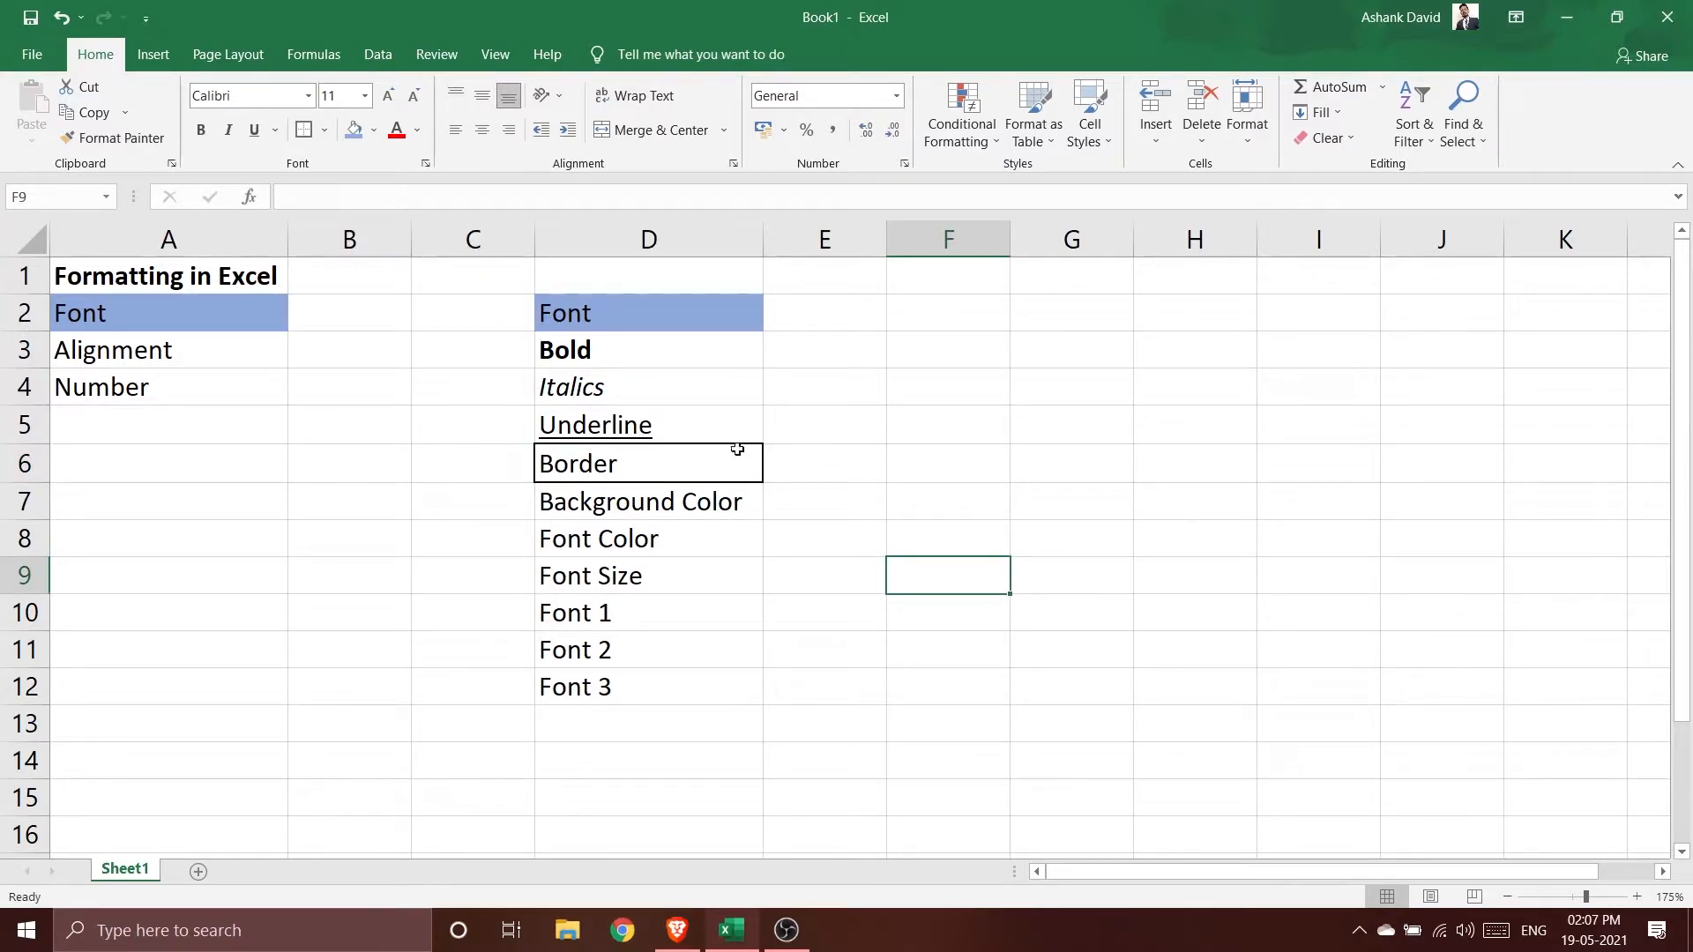
# Switch the border style of cell D6 back to All Borders.
pyautogui.click(673, 472)
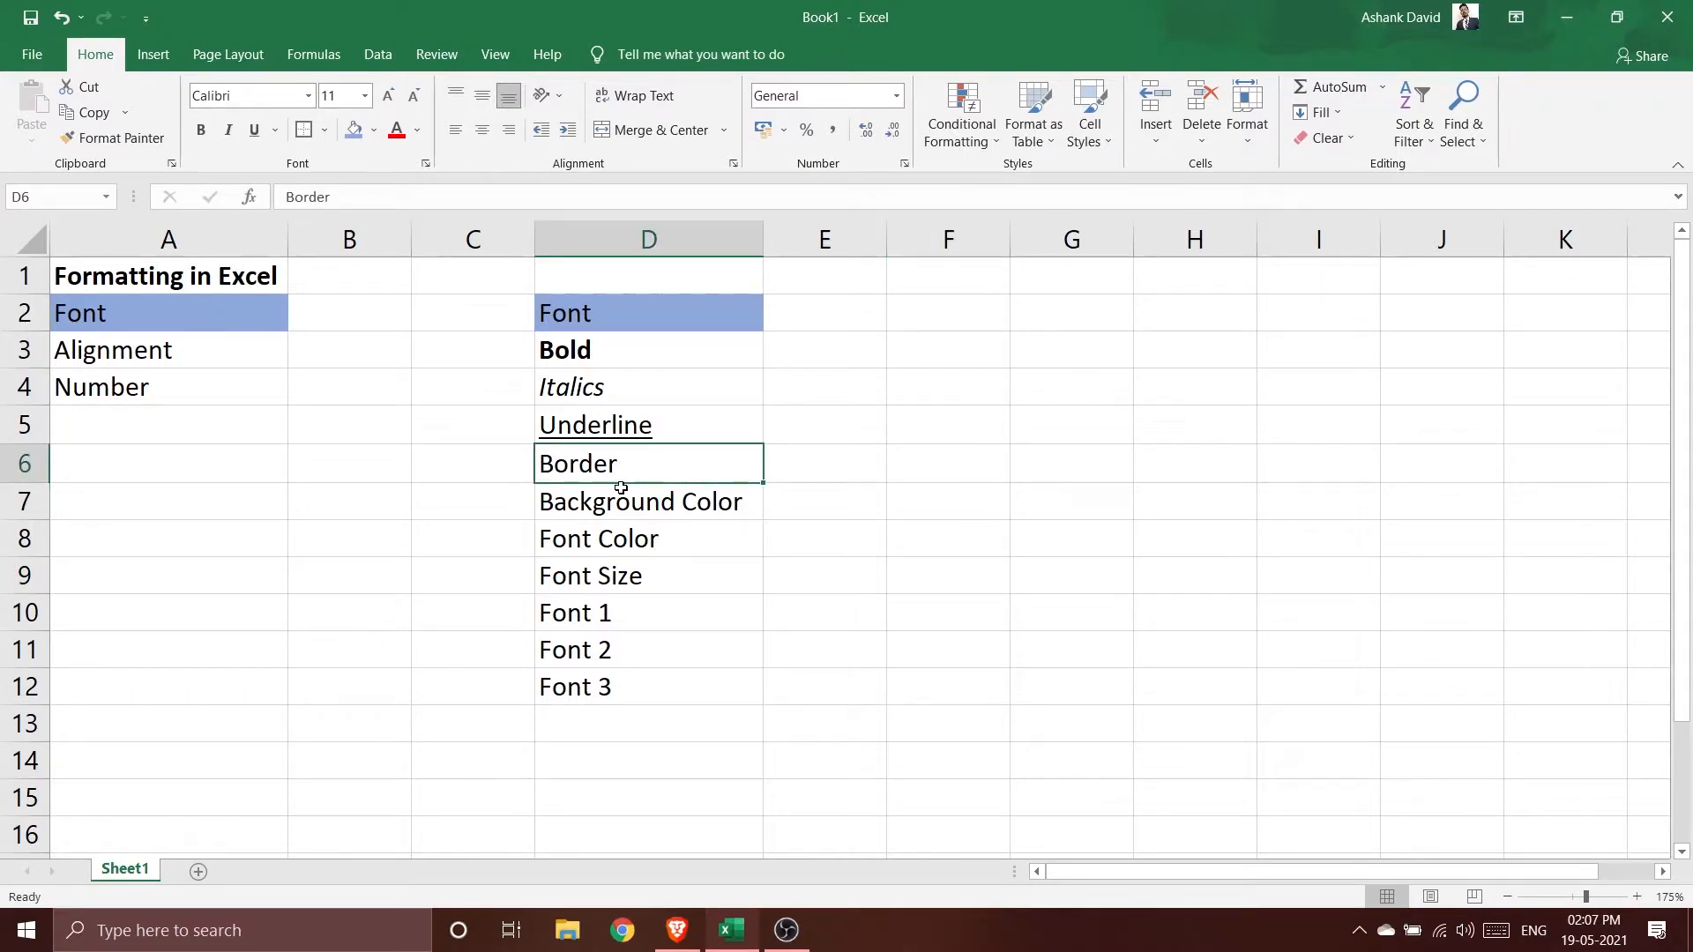
pyautogui.click(324, 130)
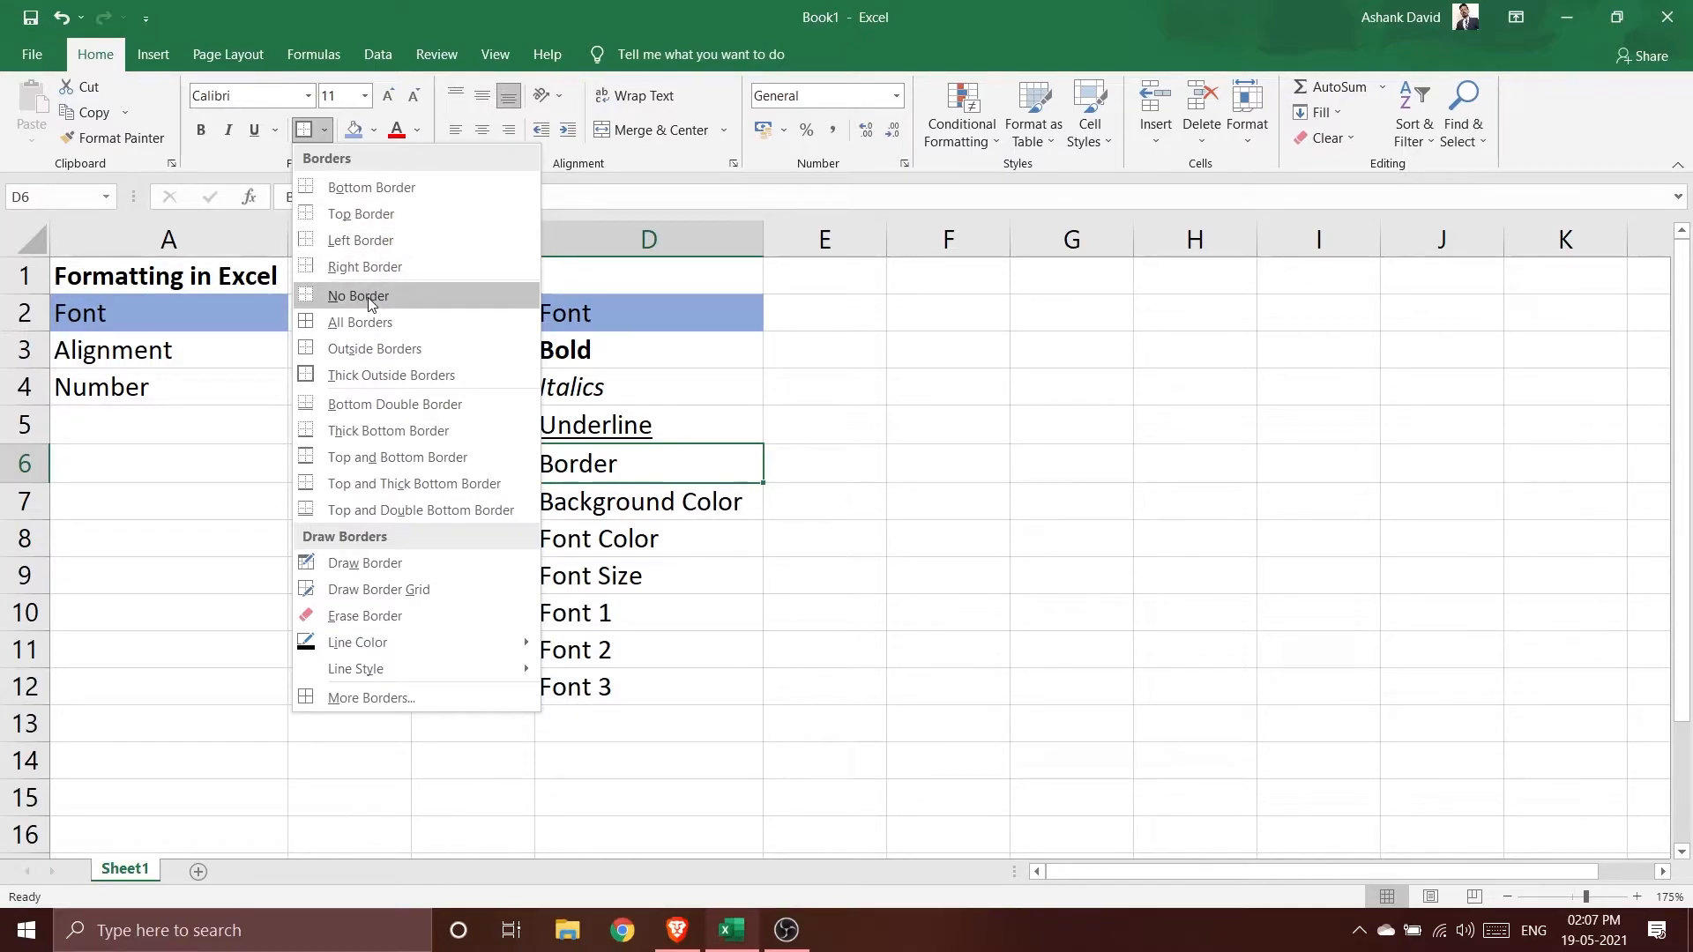
pyautogui.click(362, 321)
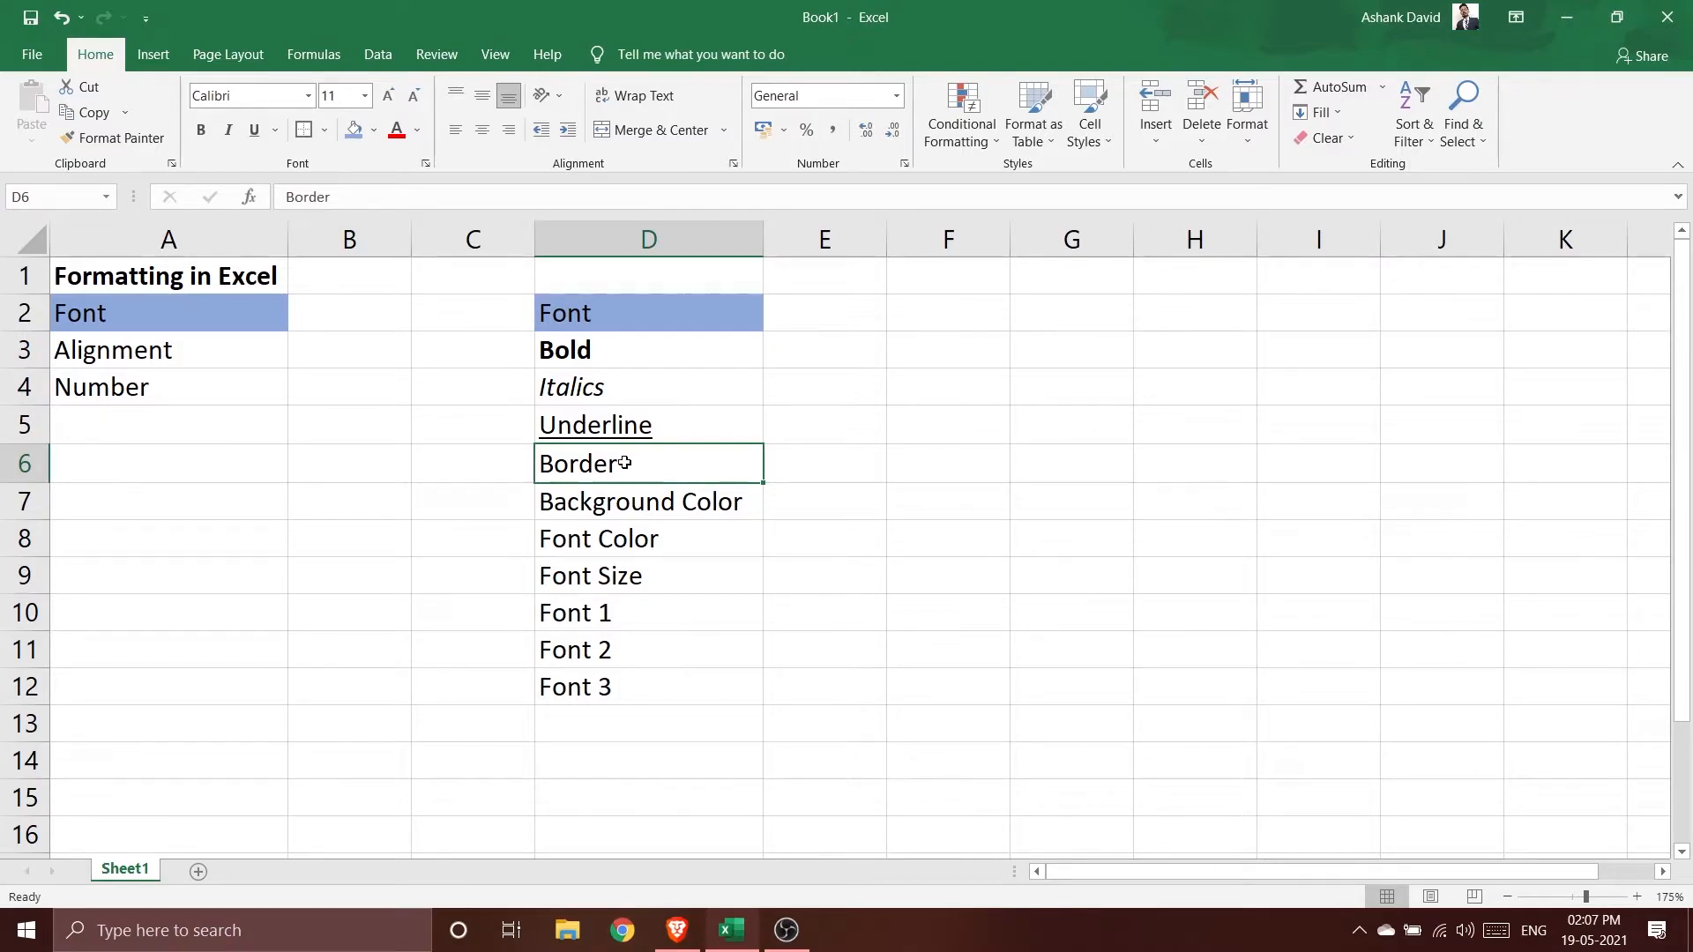
# Remove all borders from cell D6 containing the word Border.
pyautogui.click(326, 140)
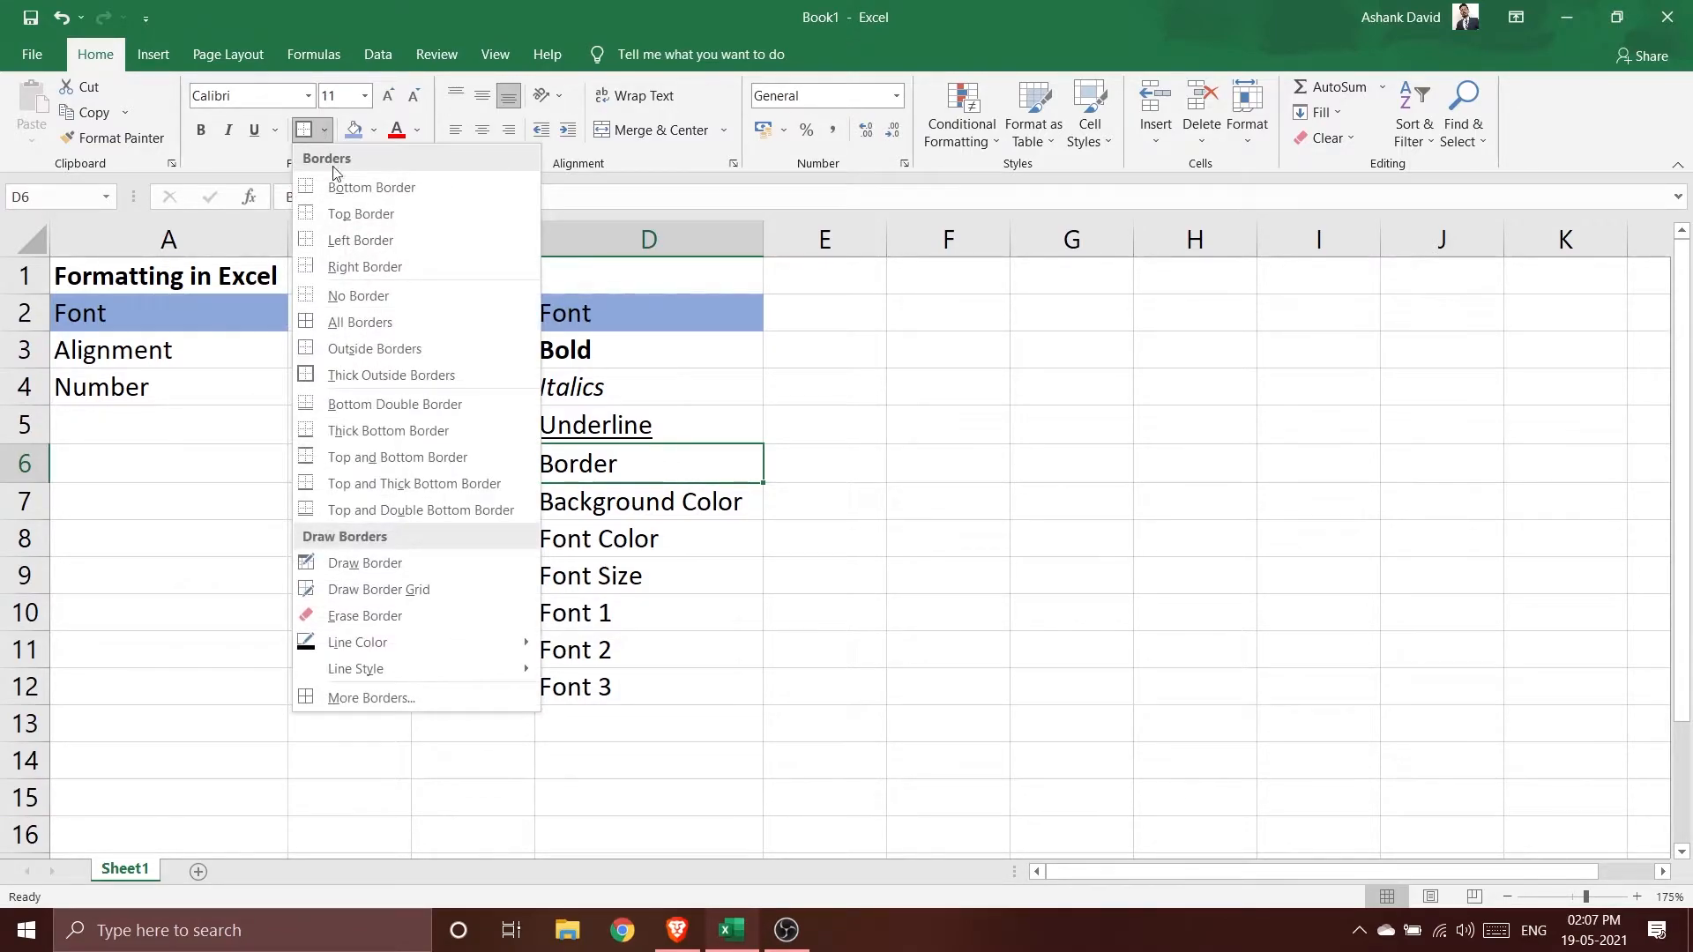
pyautogui.click(370, 289)
pyautogui.click(1104, 598)
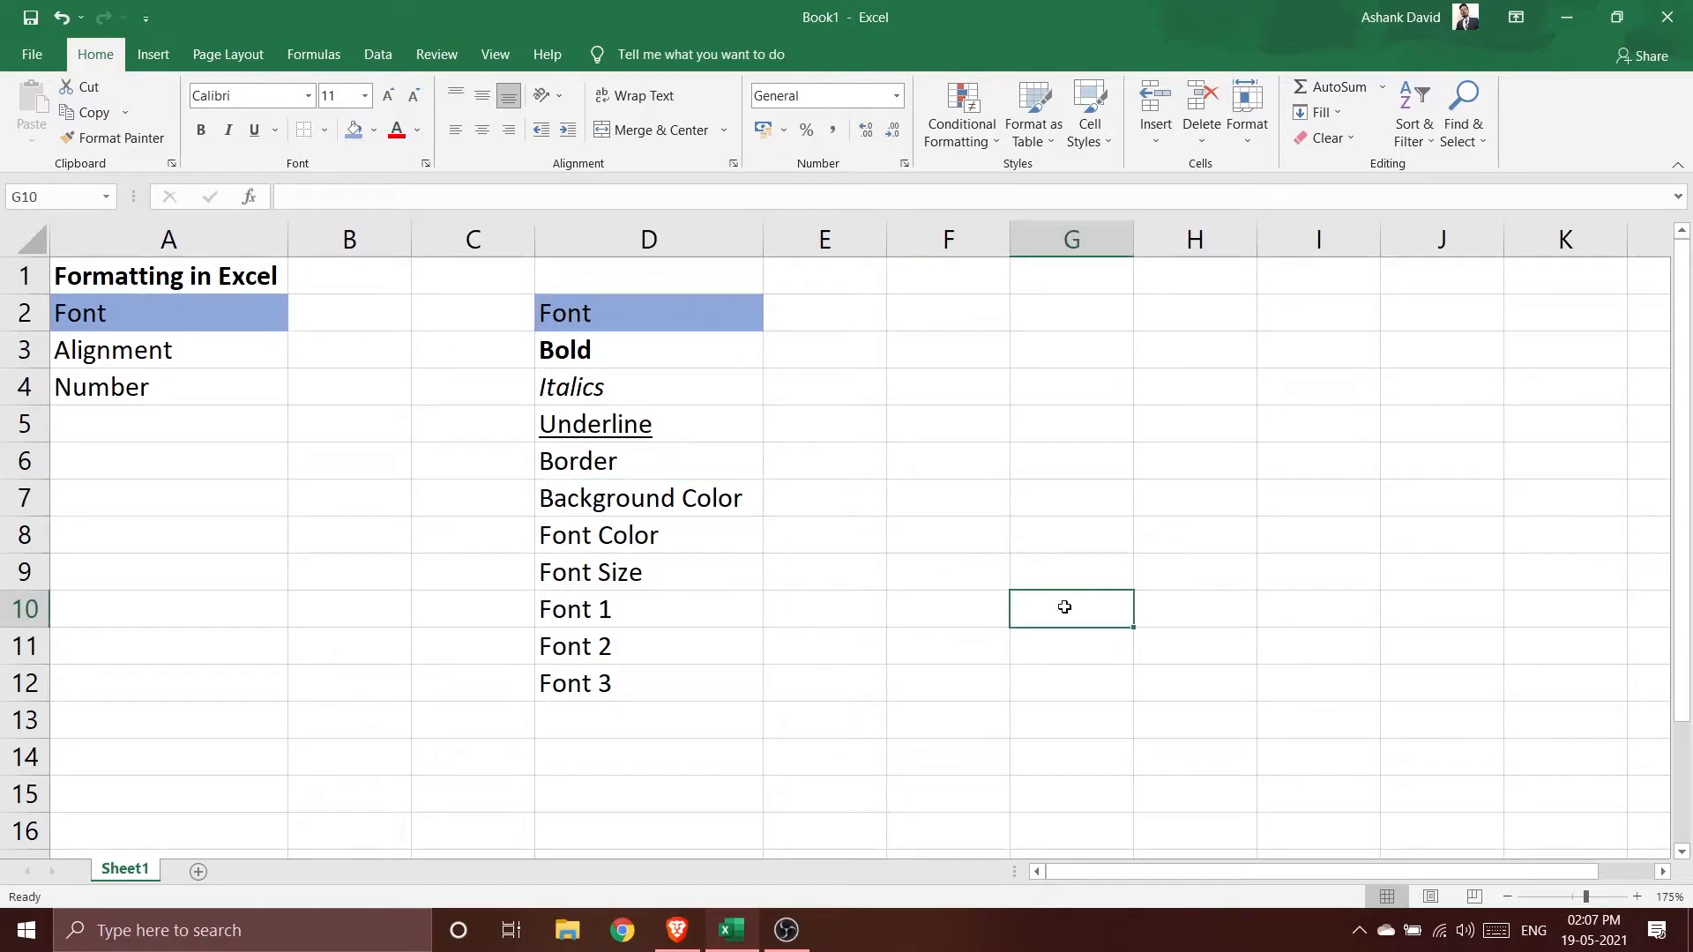
# Apply Thick Outside Borders to cell D6 and look over the list of available border styles.
pyautogui.click(666, 466)
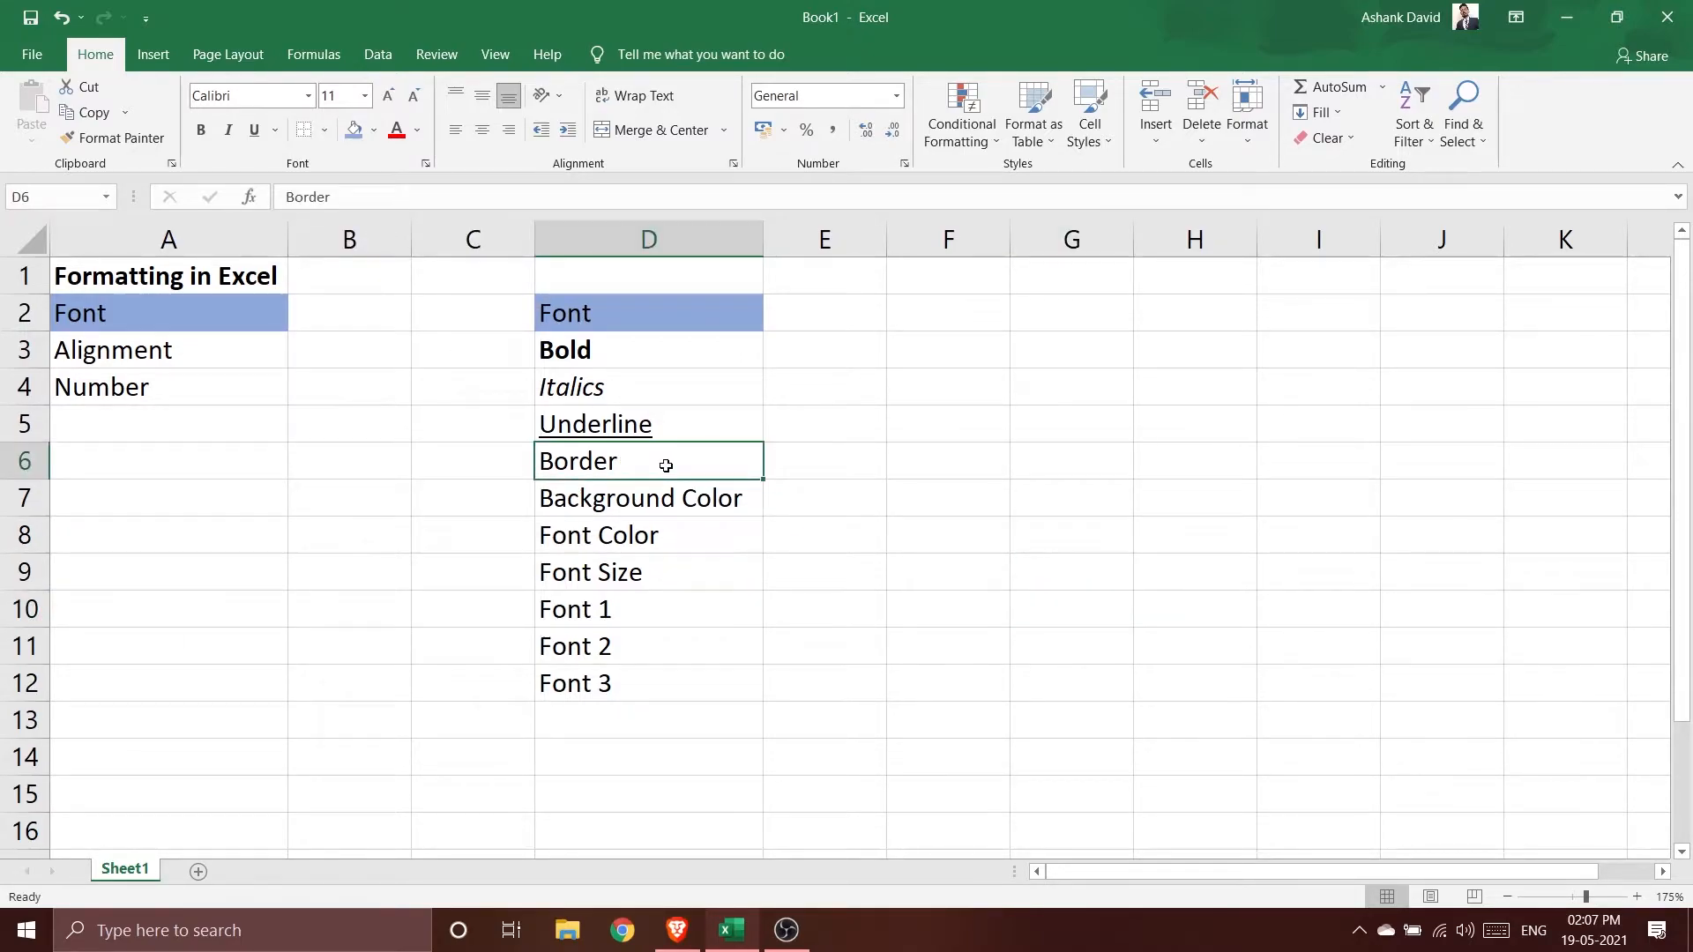
pyautogui.click(324, 133)
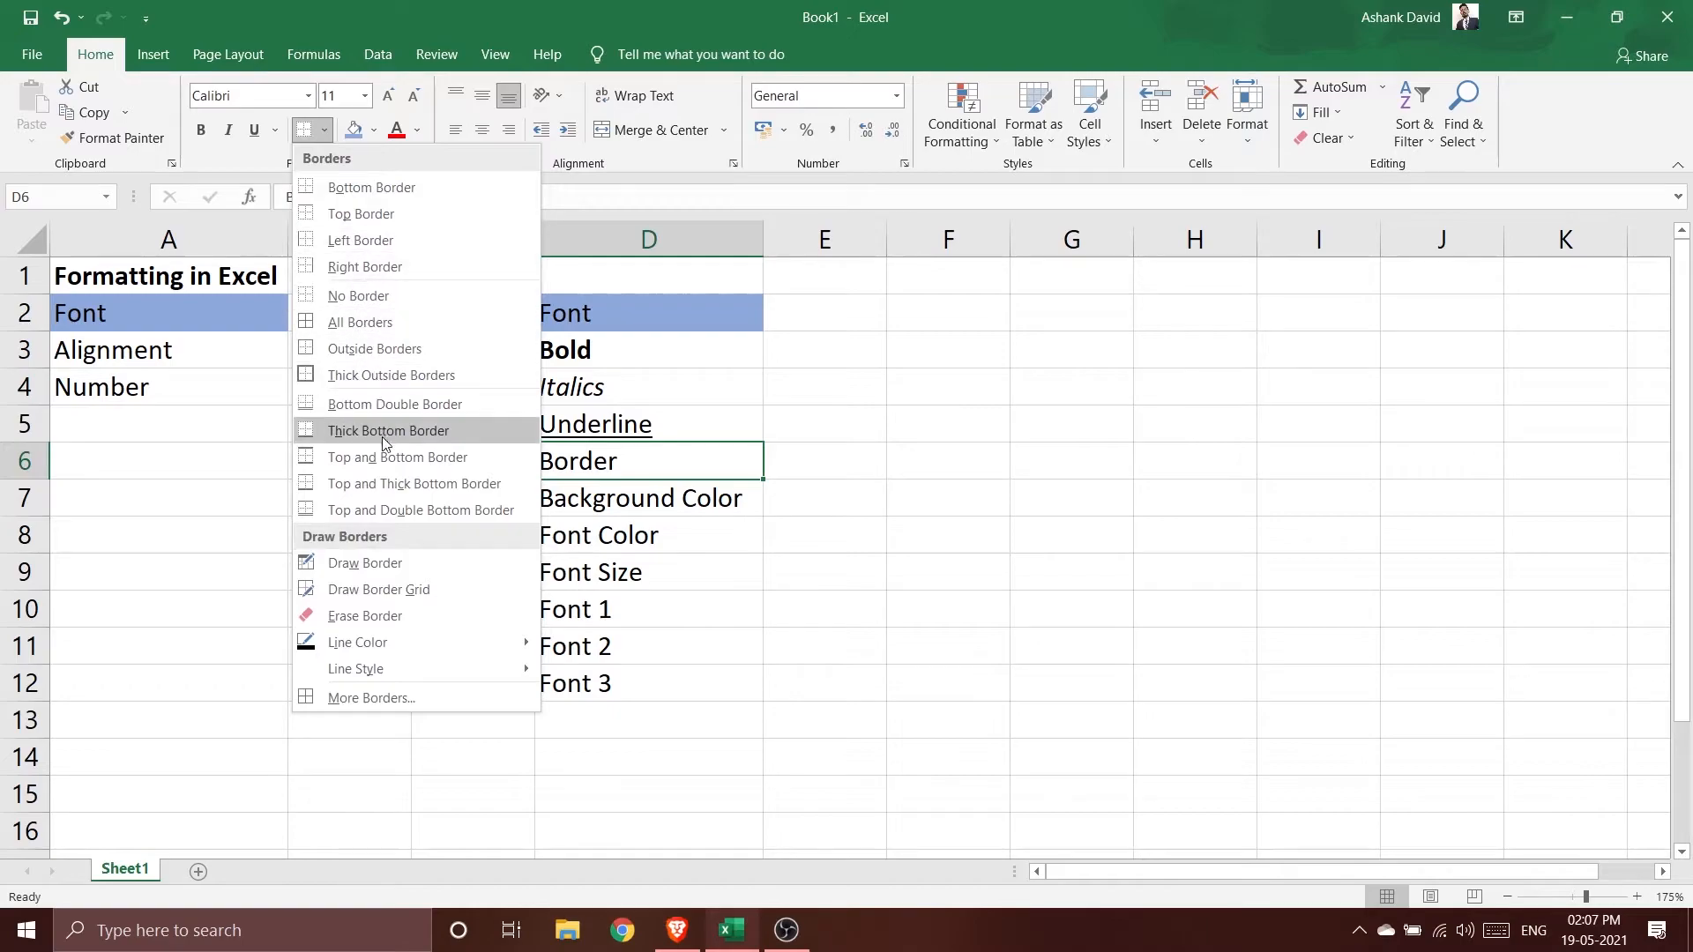
pyautogui.click(388, 374)
pyautogui.click(891, 533)
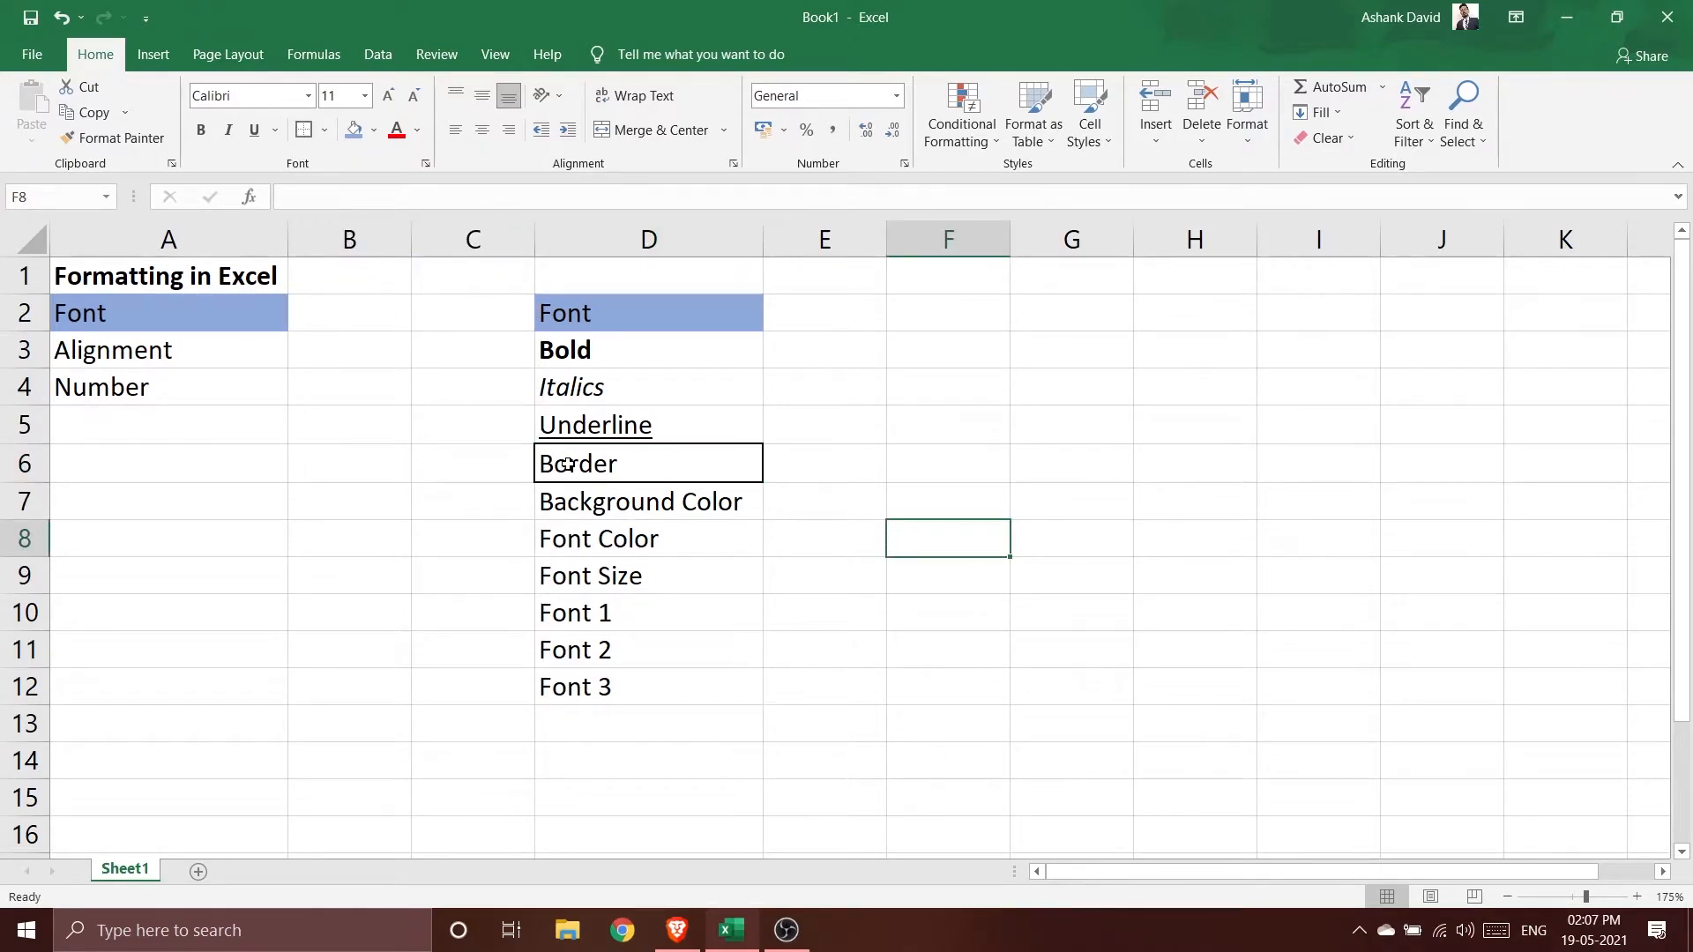
pyautogui.click(326, 132)
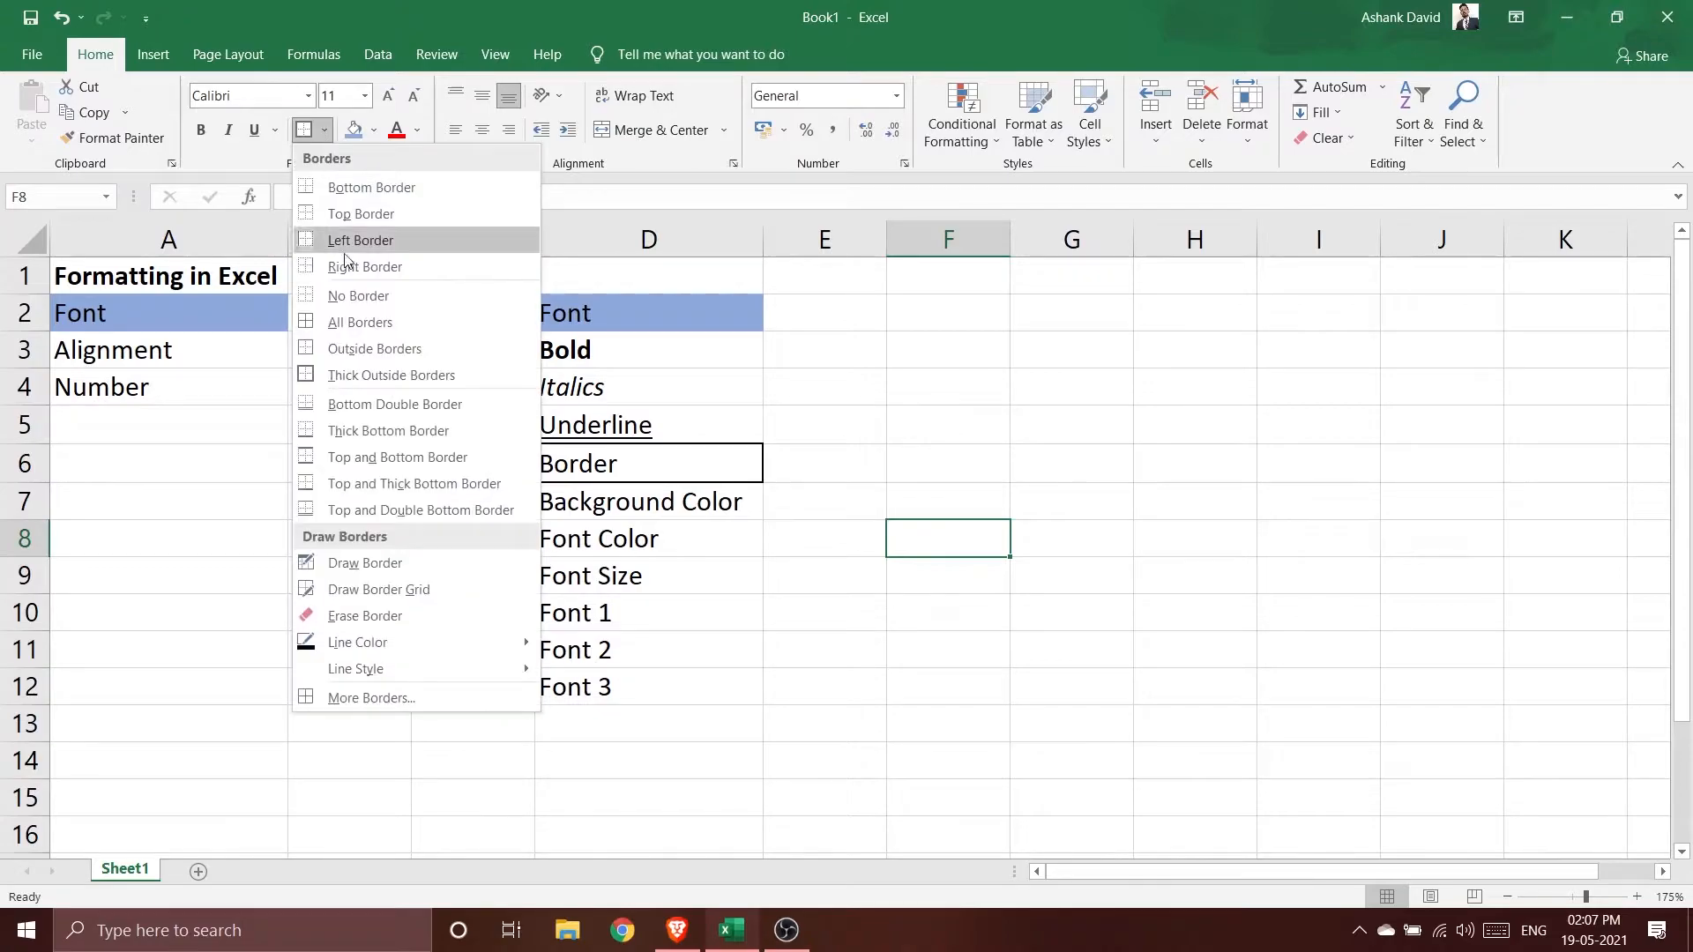
pyautogui.click(1149, 641)
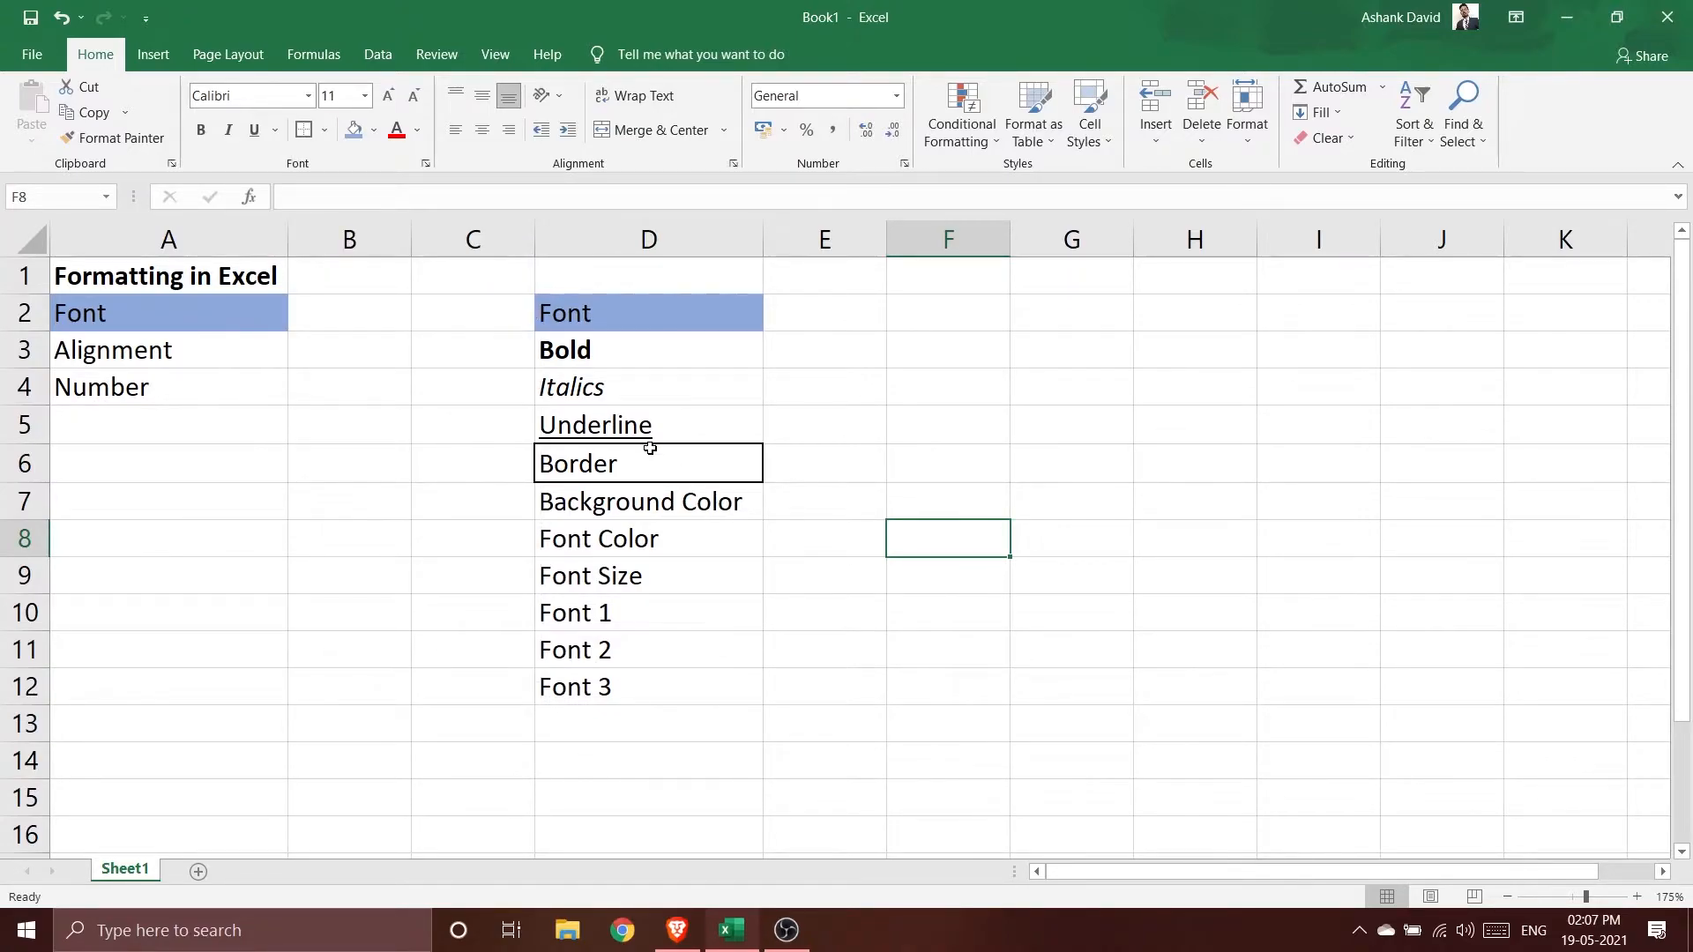
# Fill cell D7, containing Background Color, with a light orange theme color.
pyautogui.click(655, 504)
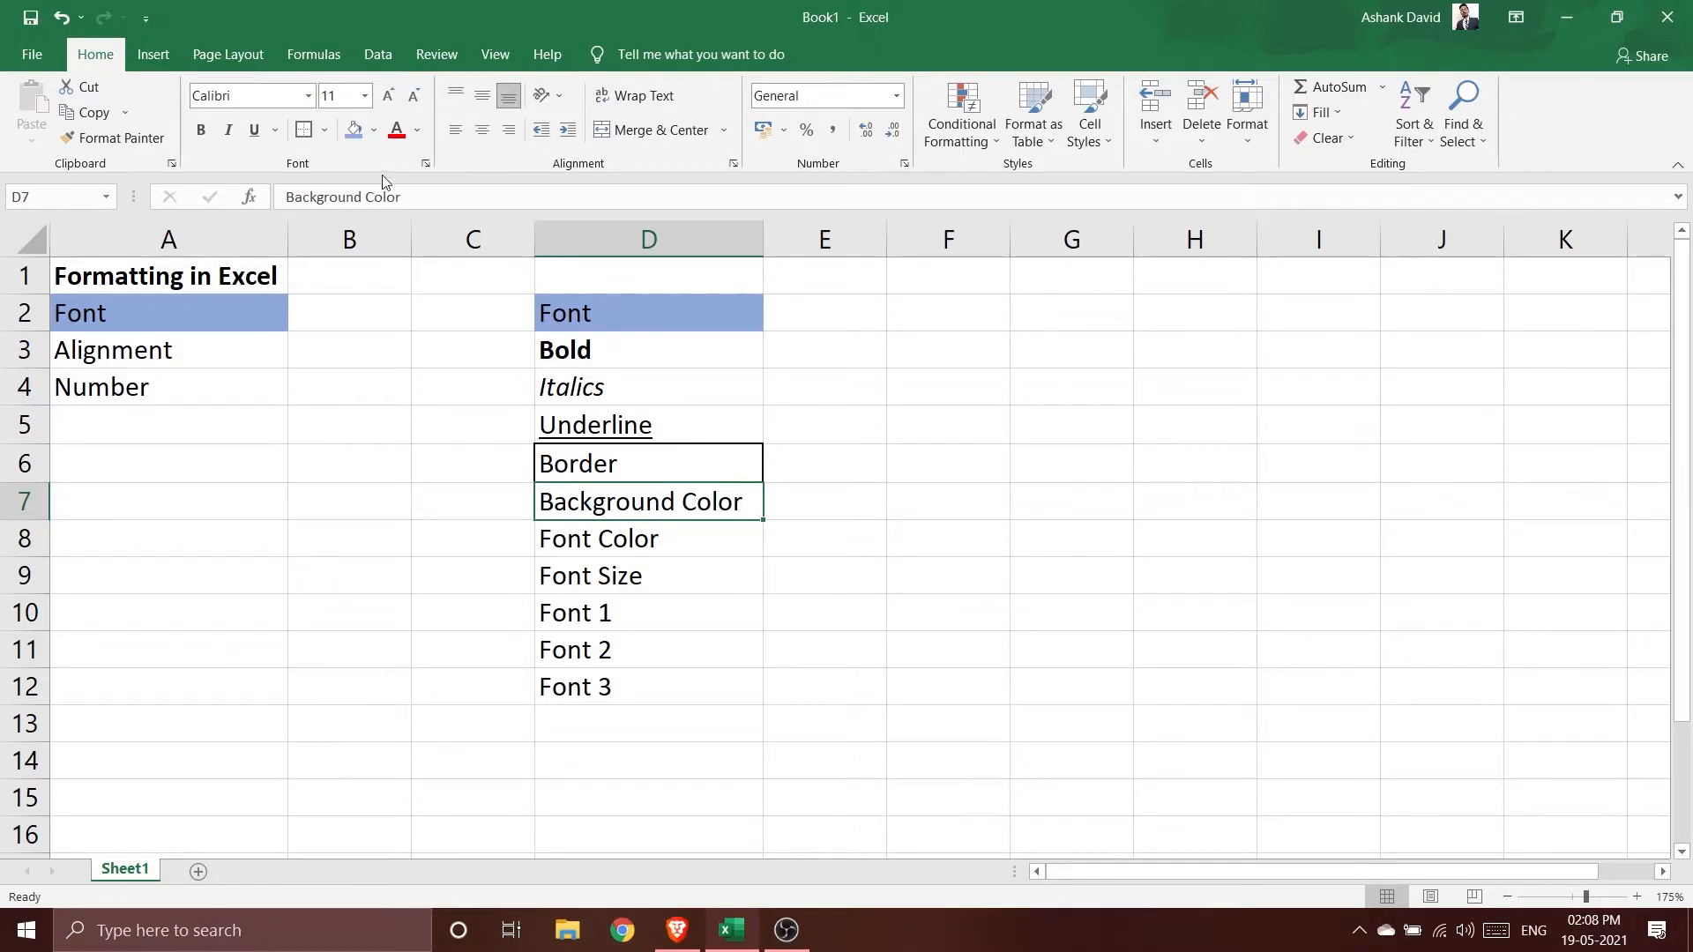
pyautogui.click(373, 130)
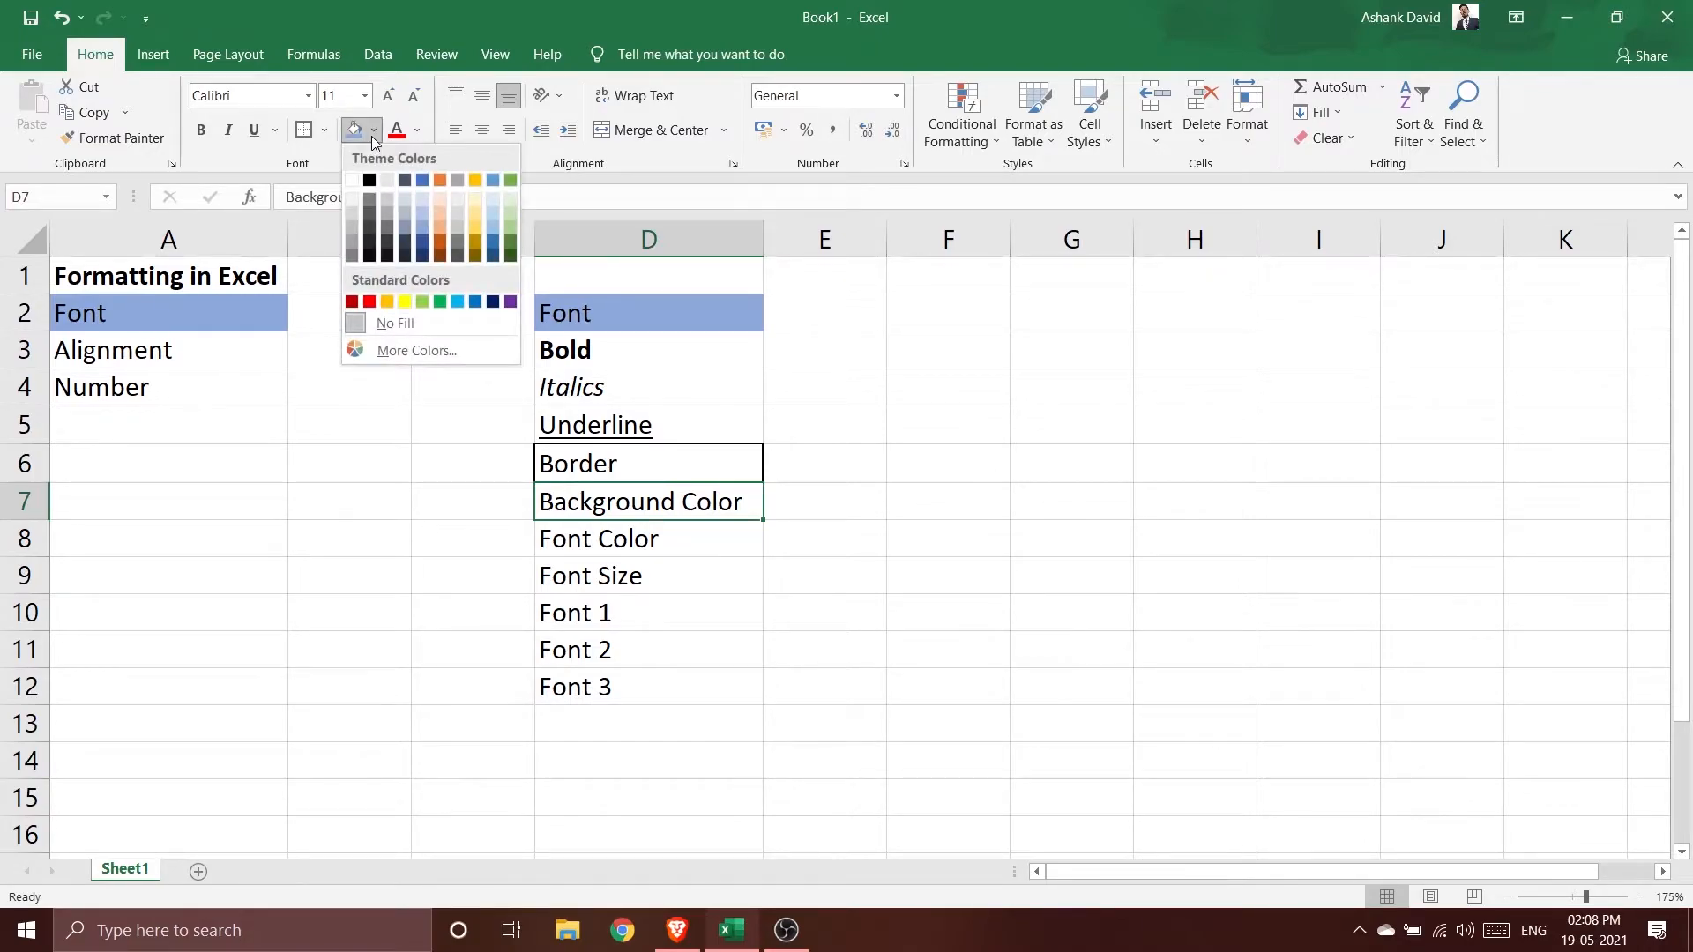
pyautogui.click(370, 135)
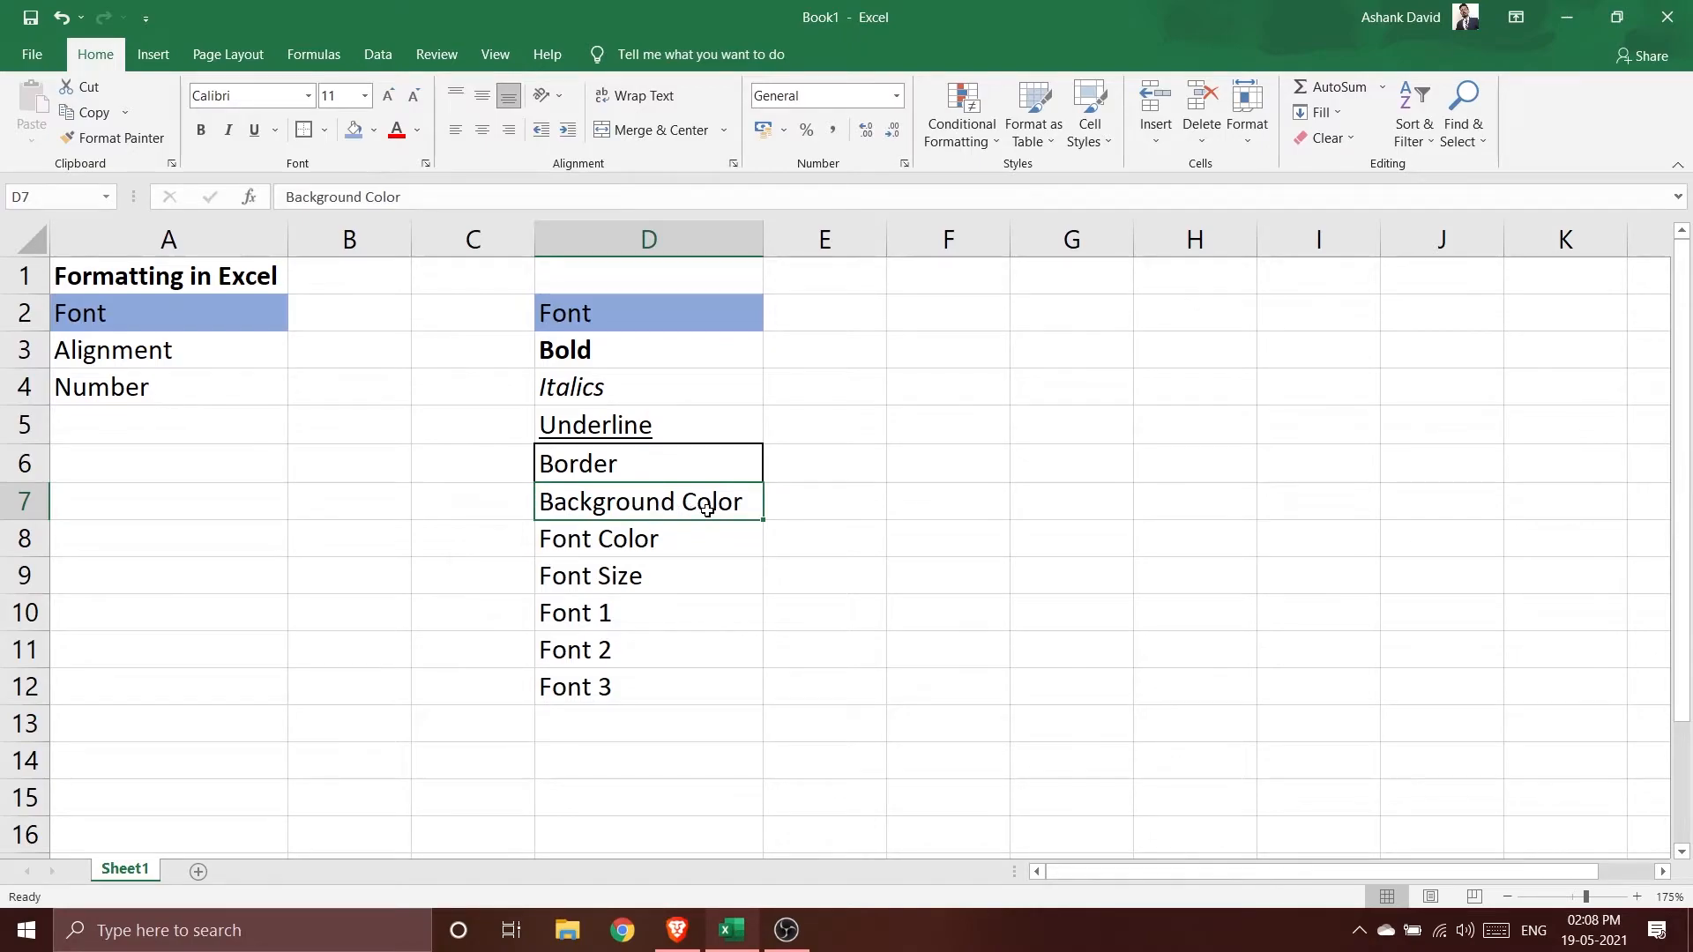
pyautogui.click(375, 133)
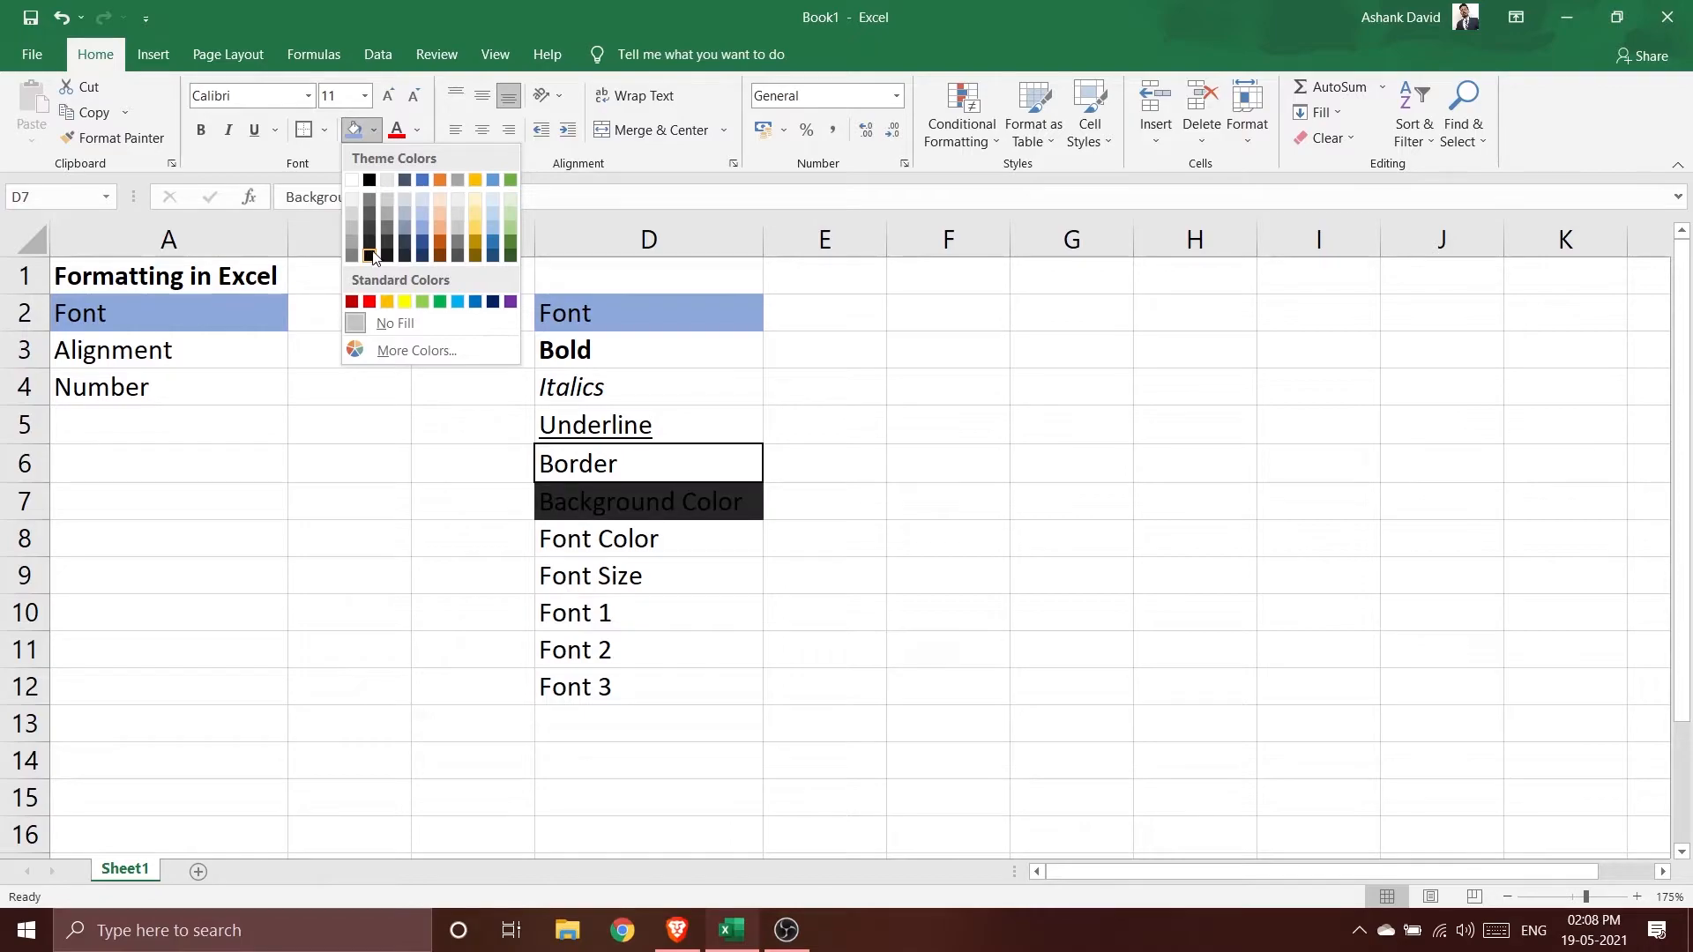
pyautogui.click(439, 218)
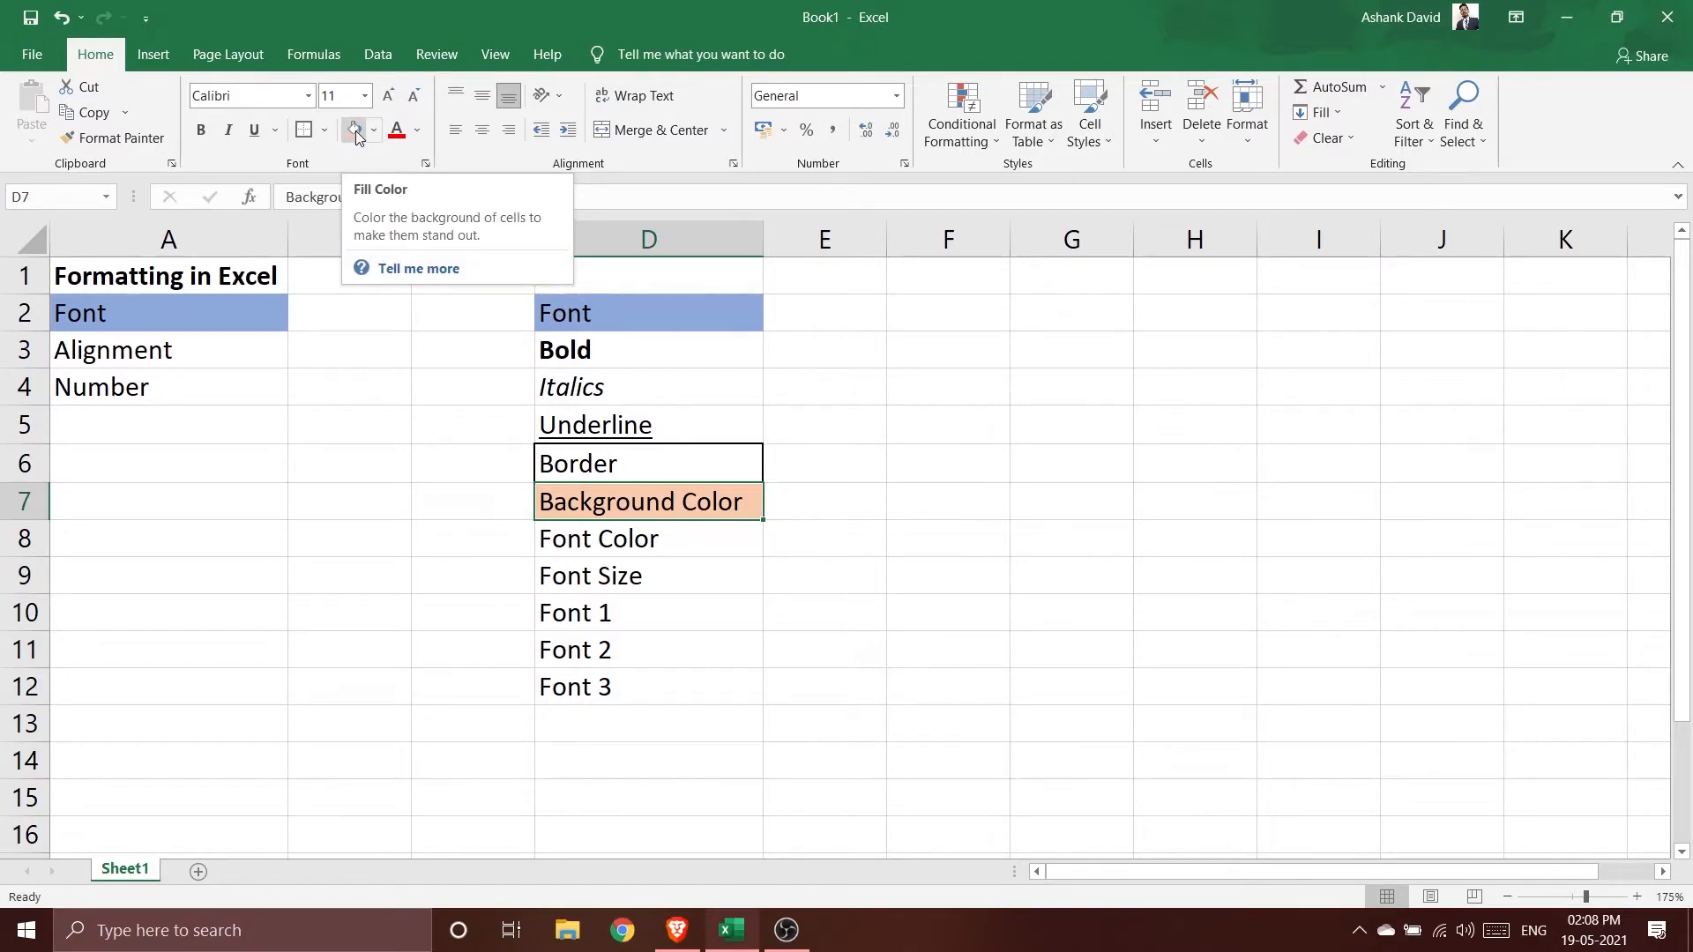
# Apply the same light orange fill to the empty cells F7, H7 and G9.
pyautogui.click(1001, 487)
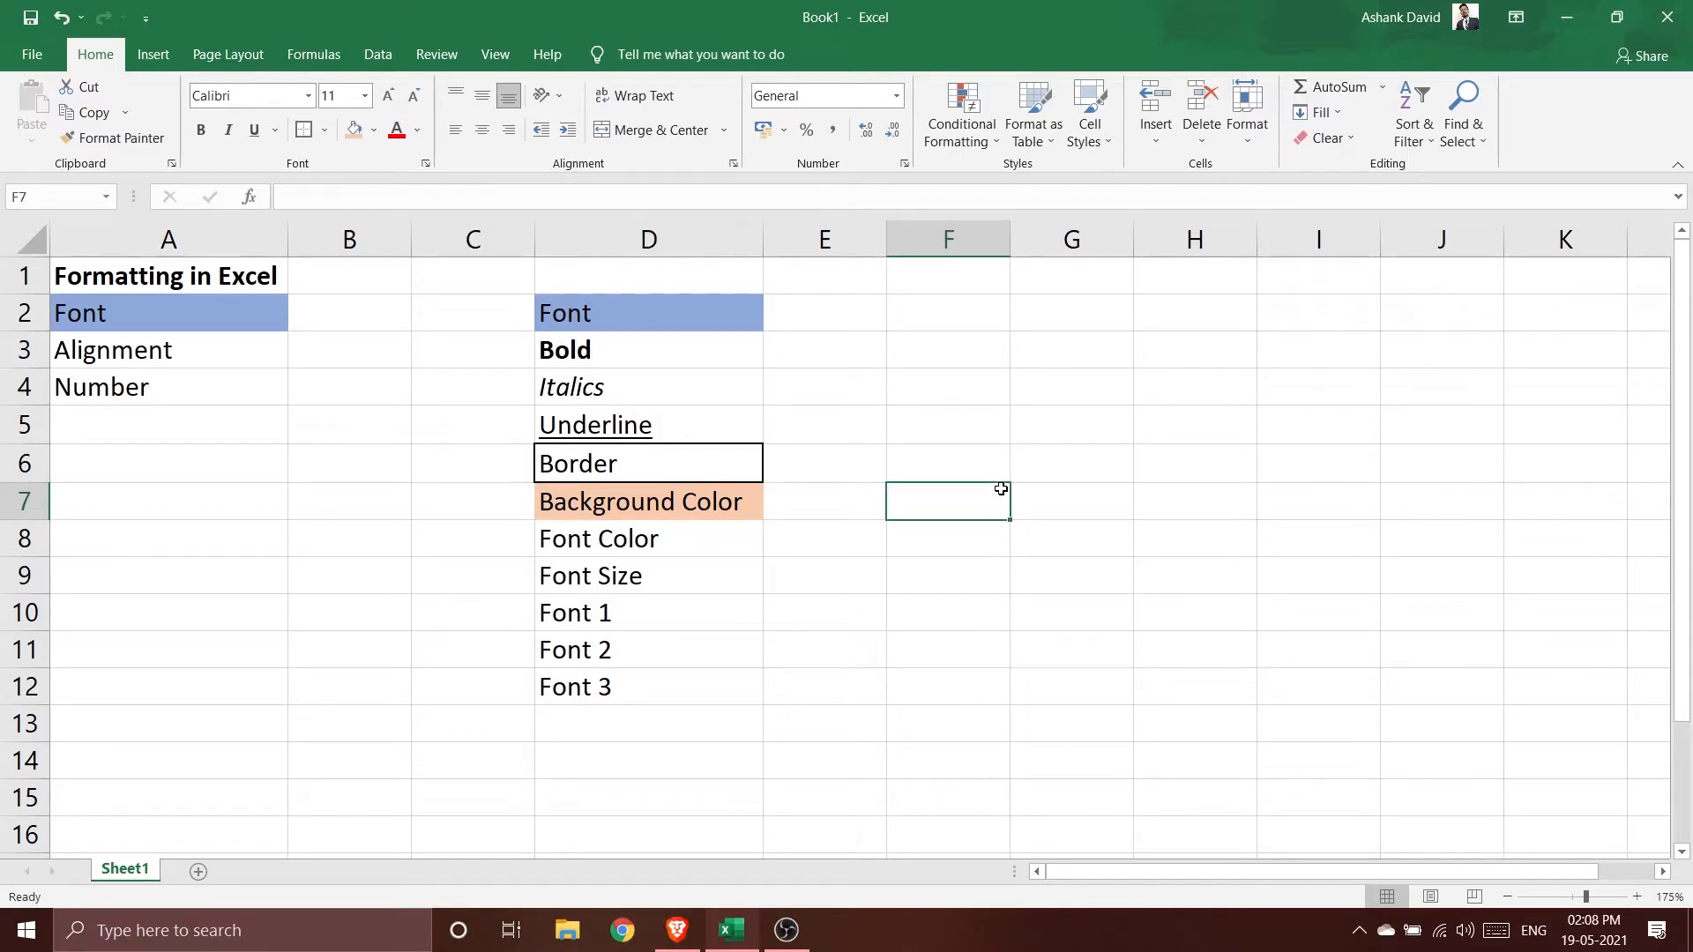
pyautogui.click(346, 135)
pyautogui.click(1194, 497)
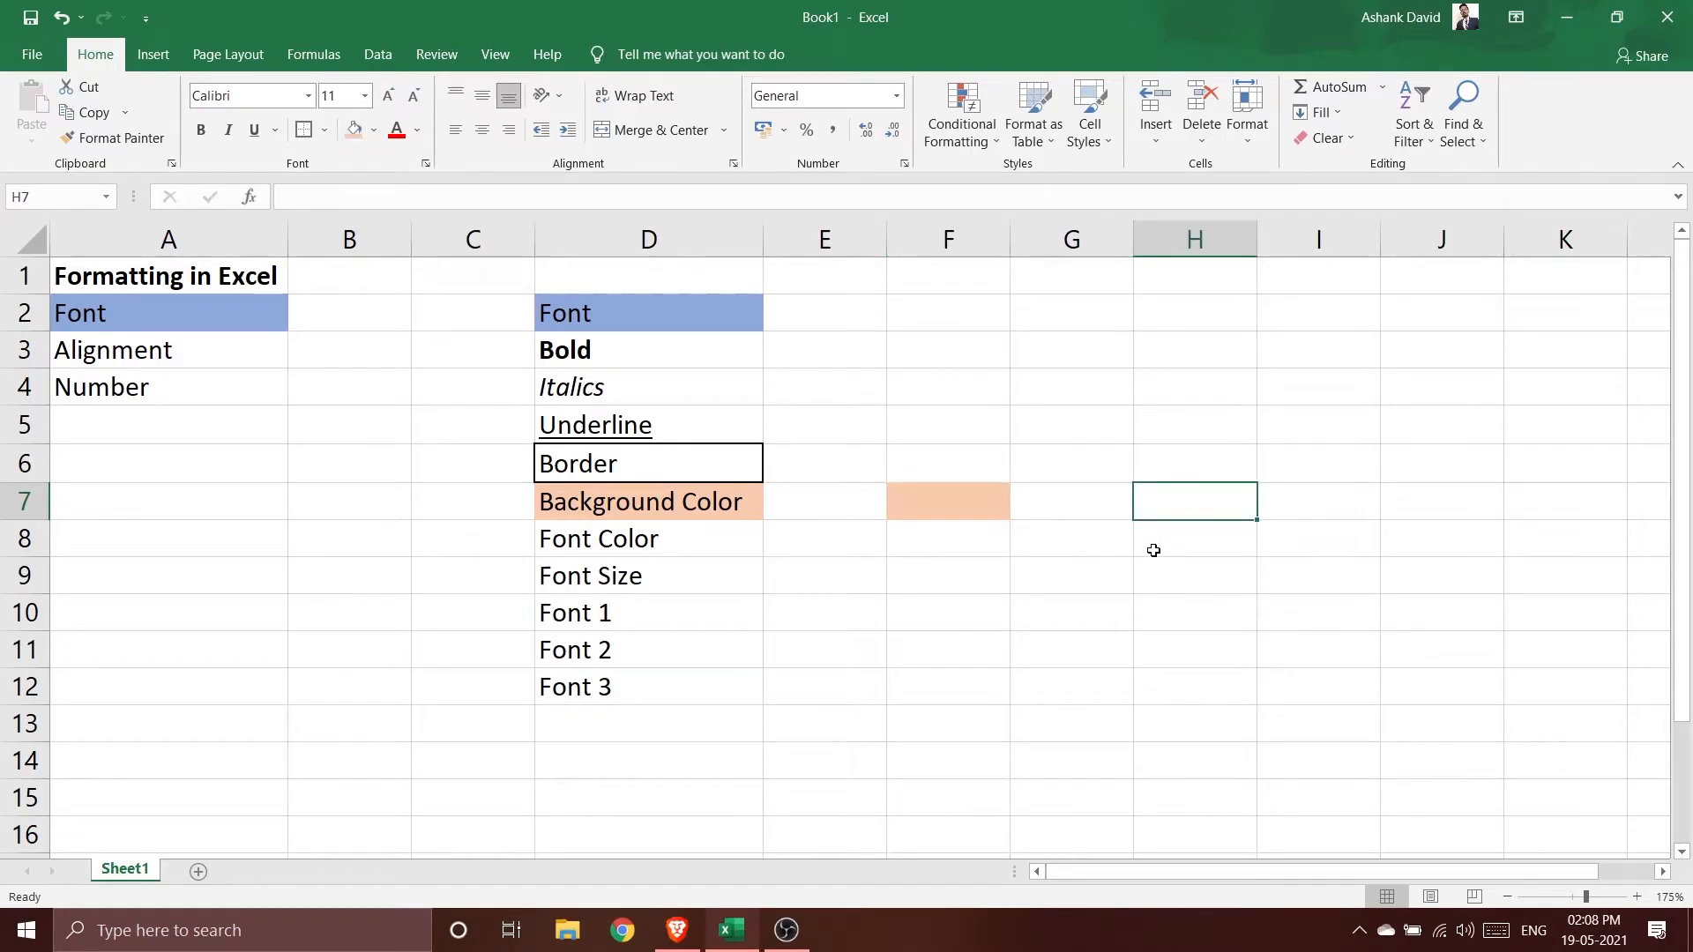
pyautogui.click(356, 133)
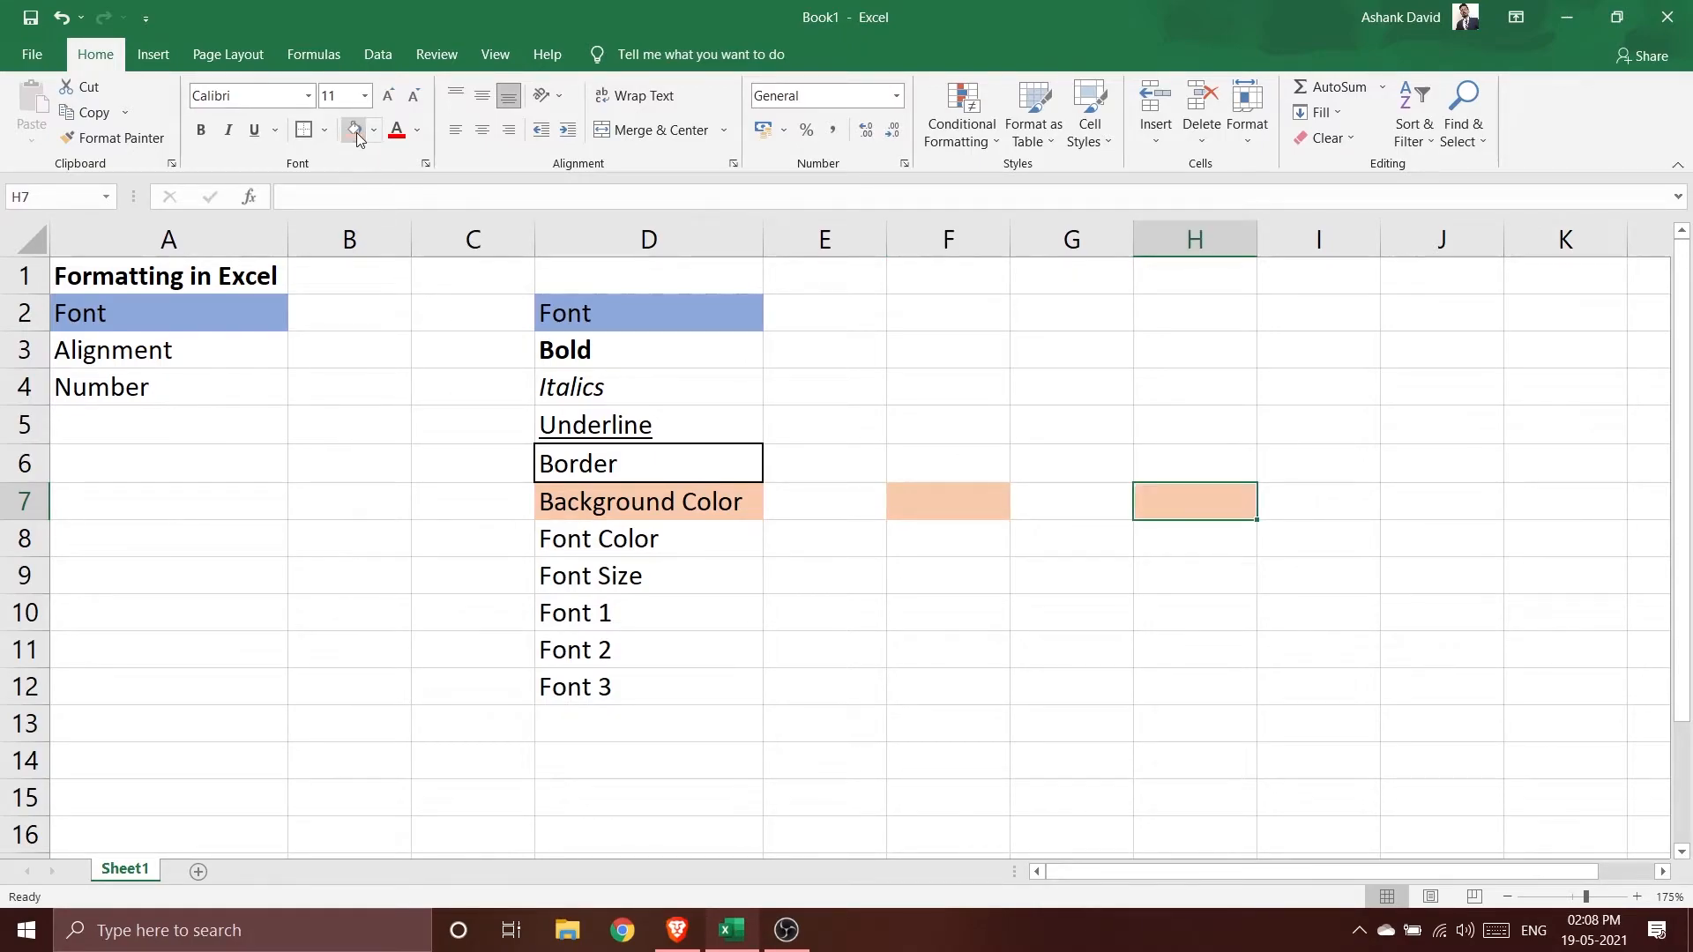
pyautogui.click(1064, 582)
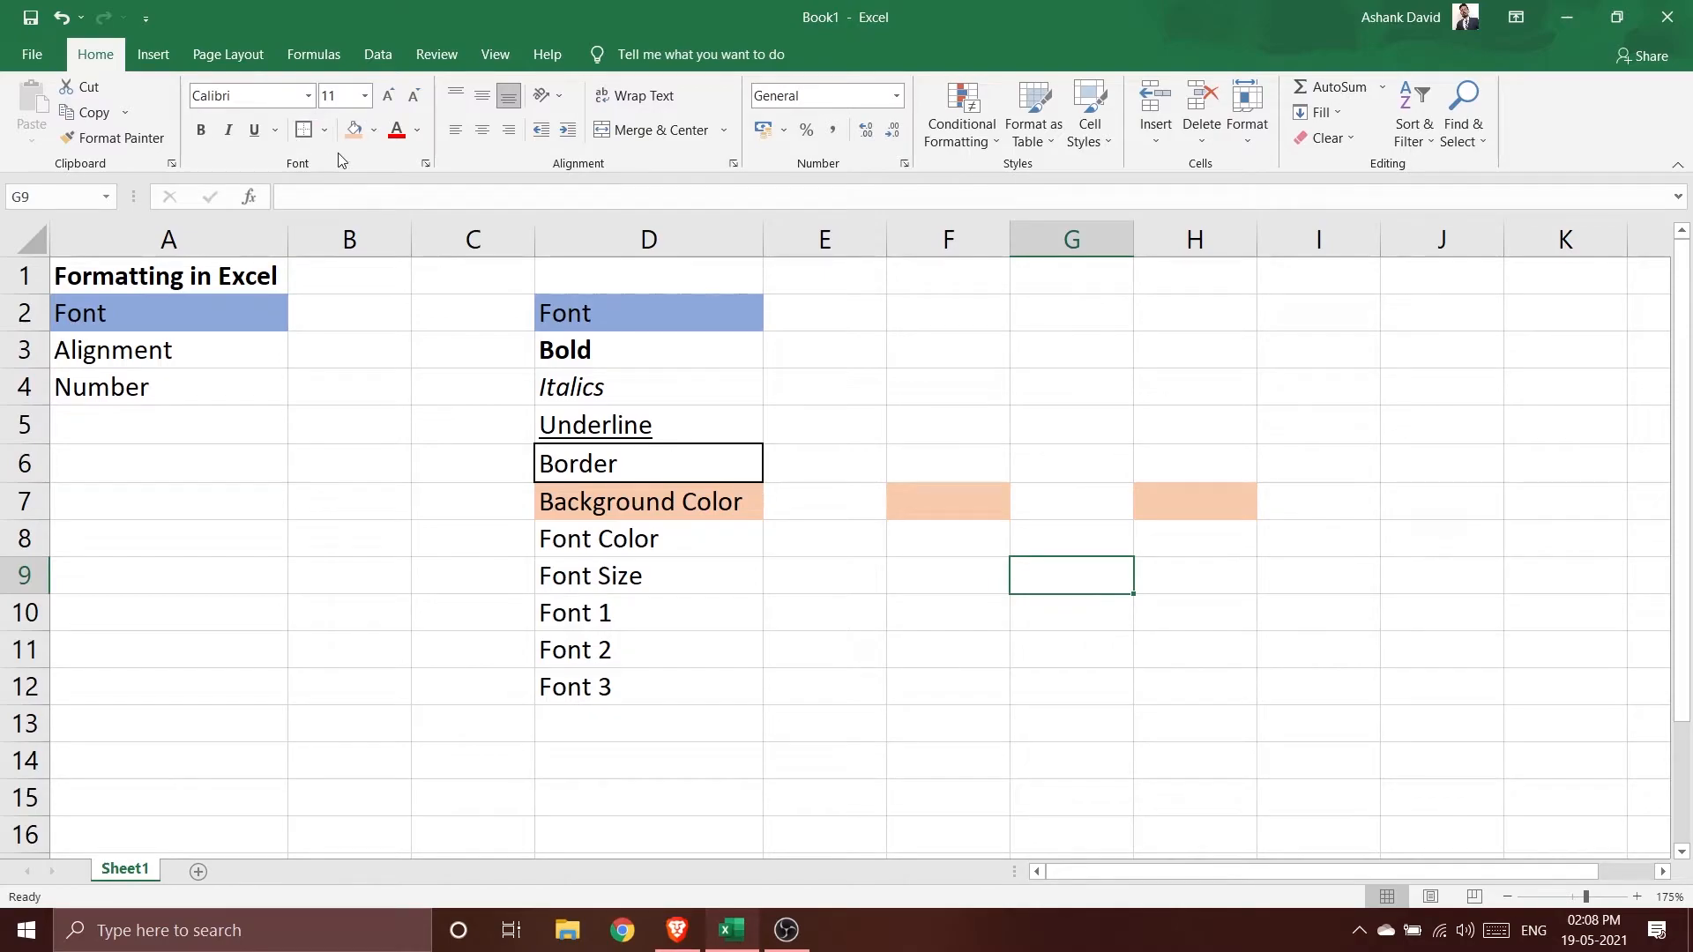
pyautogui.click(351, 126)
pyautogui.click(1154, 714)
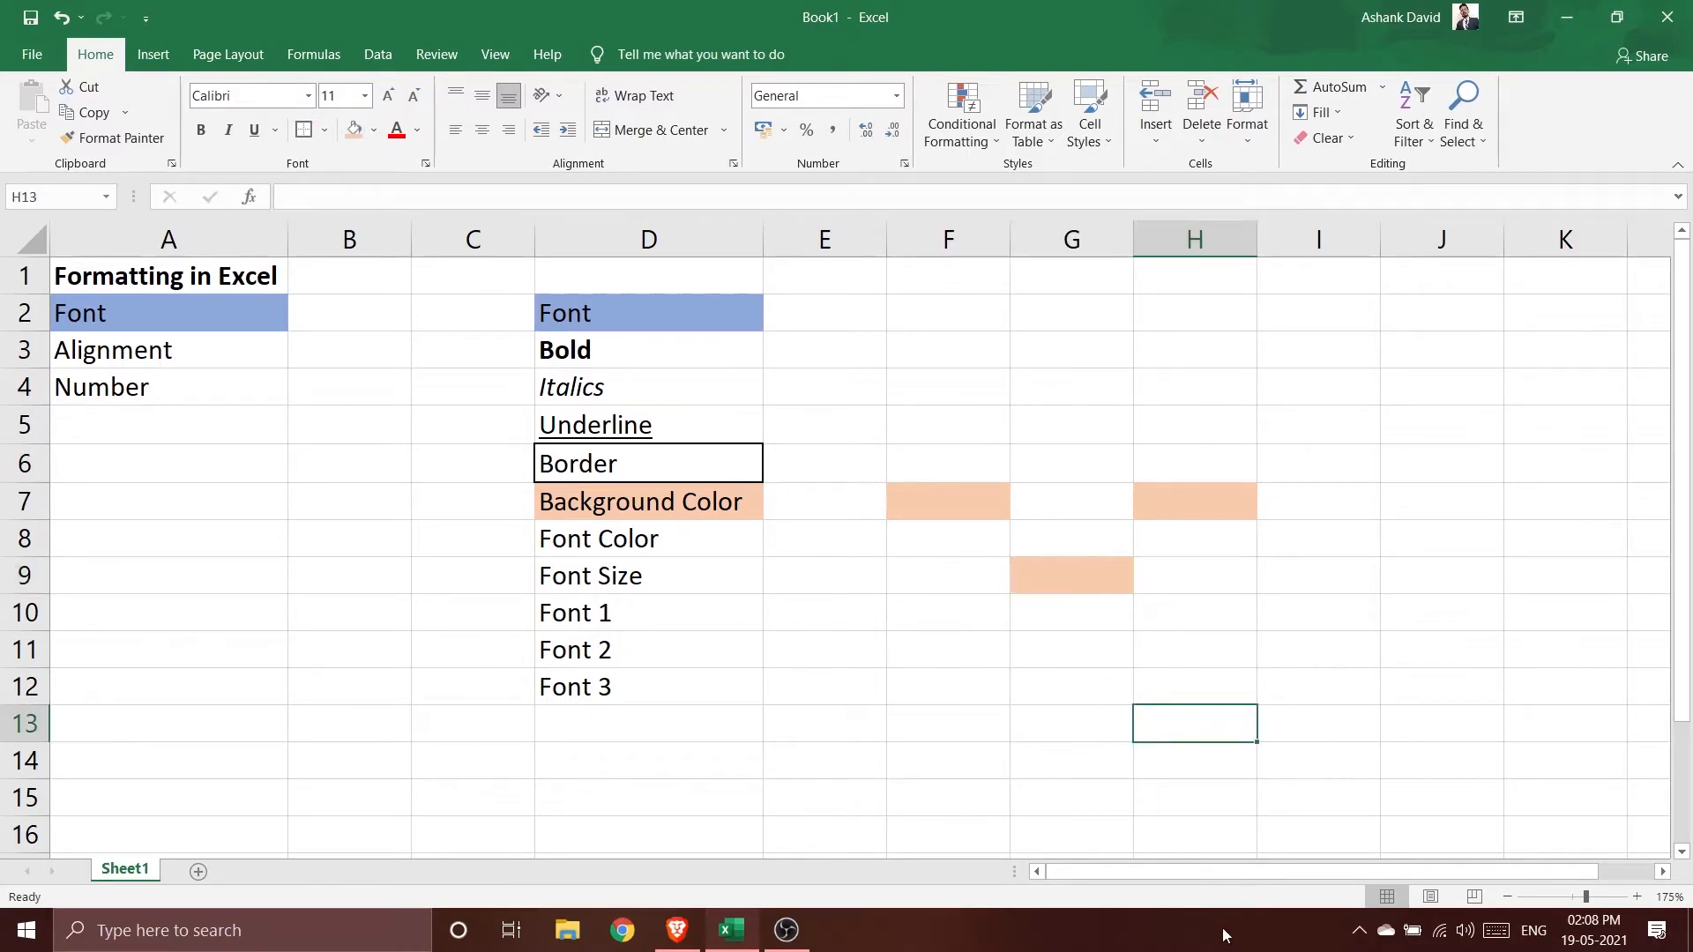
# Clear the fill color from cells G9, F7 and H7 with No Fill.
pyautogui.click(621, 531)
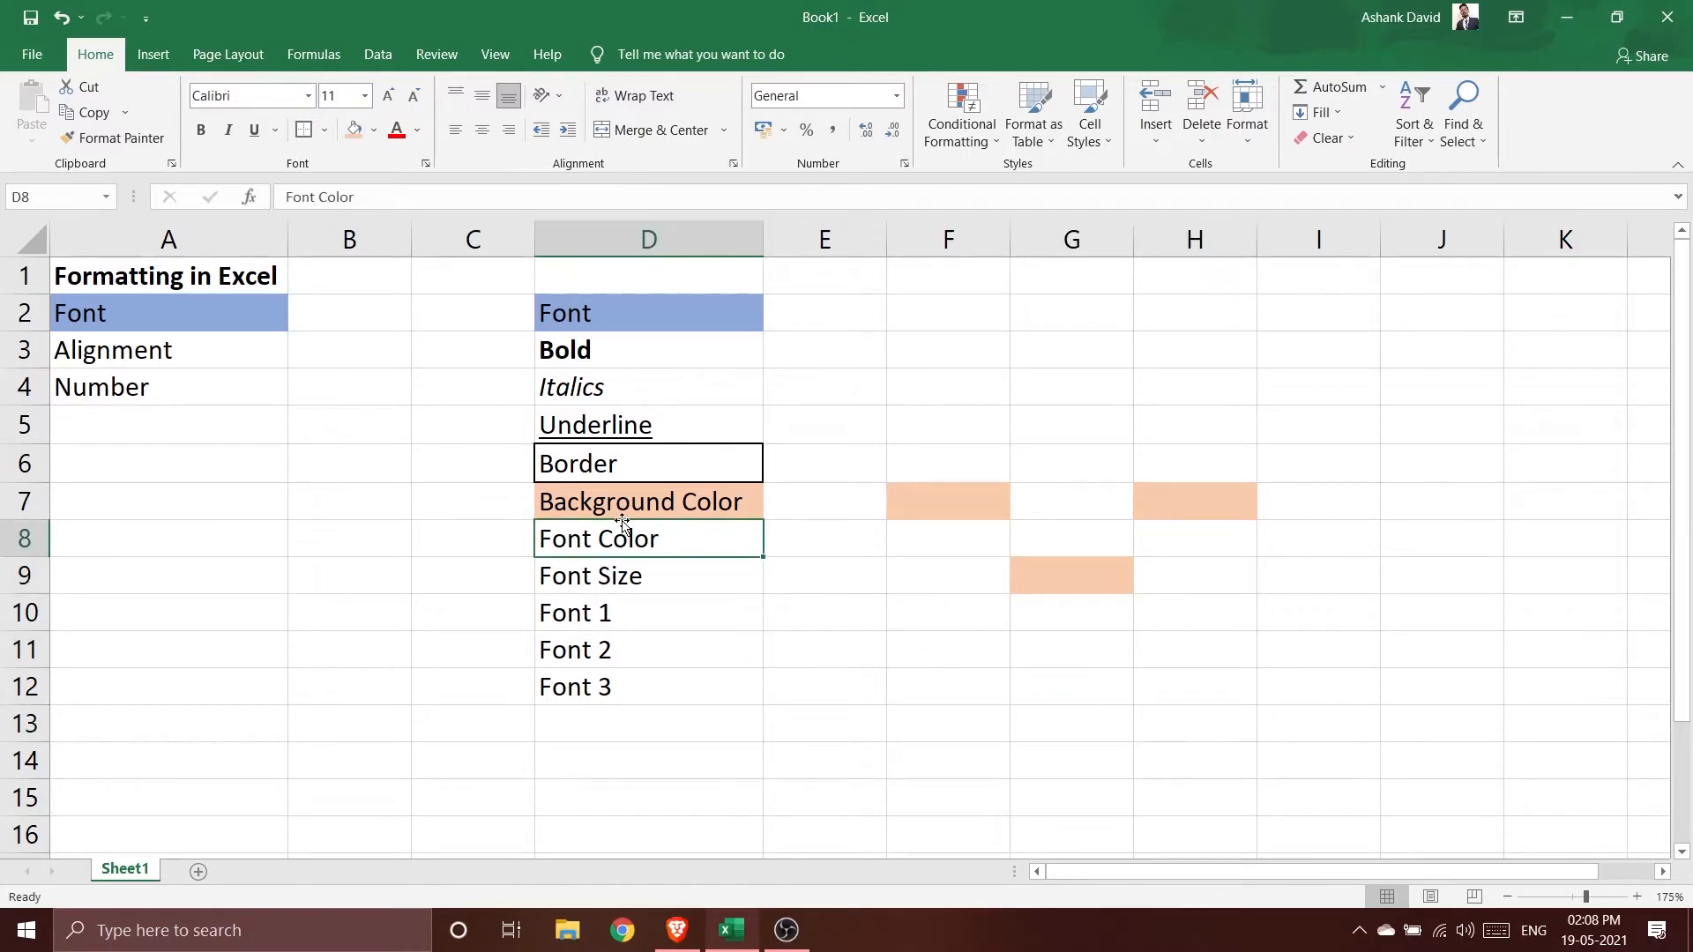
pyautogui.click(619, 500)
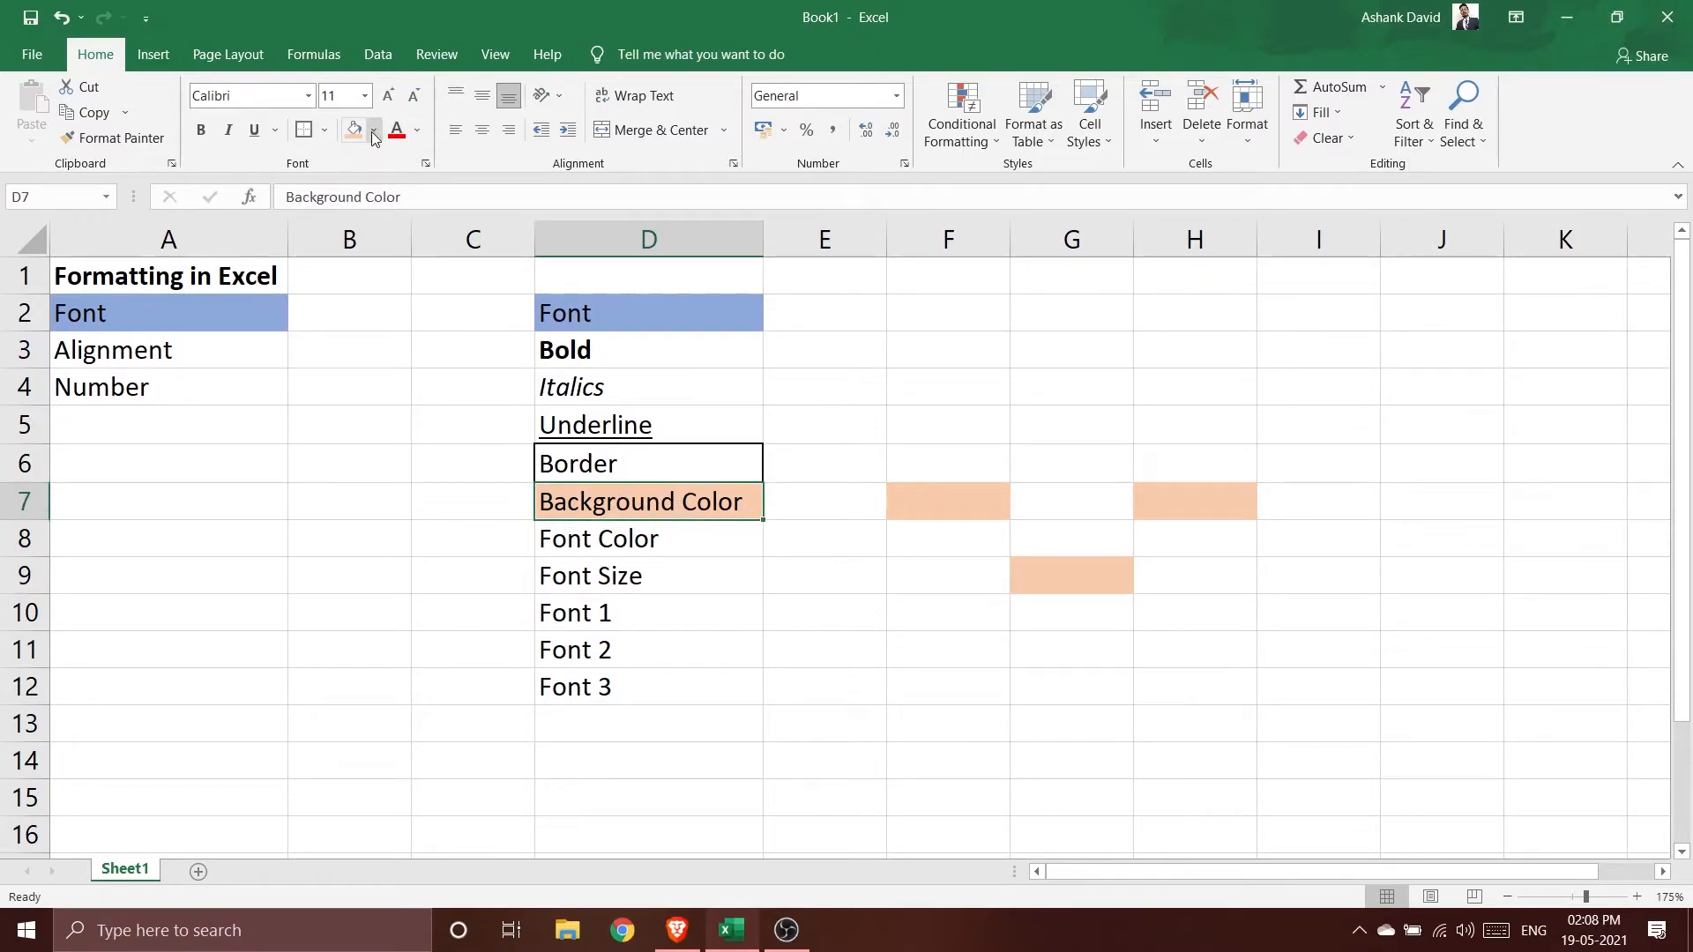
pyautogui.click(1071, 568)
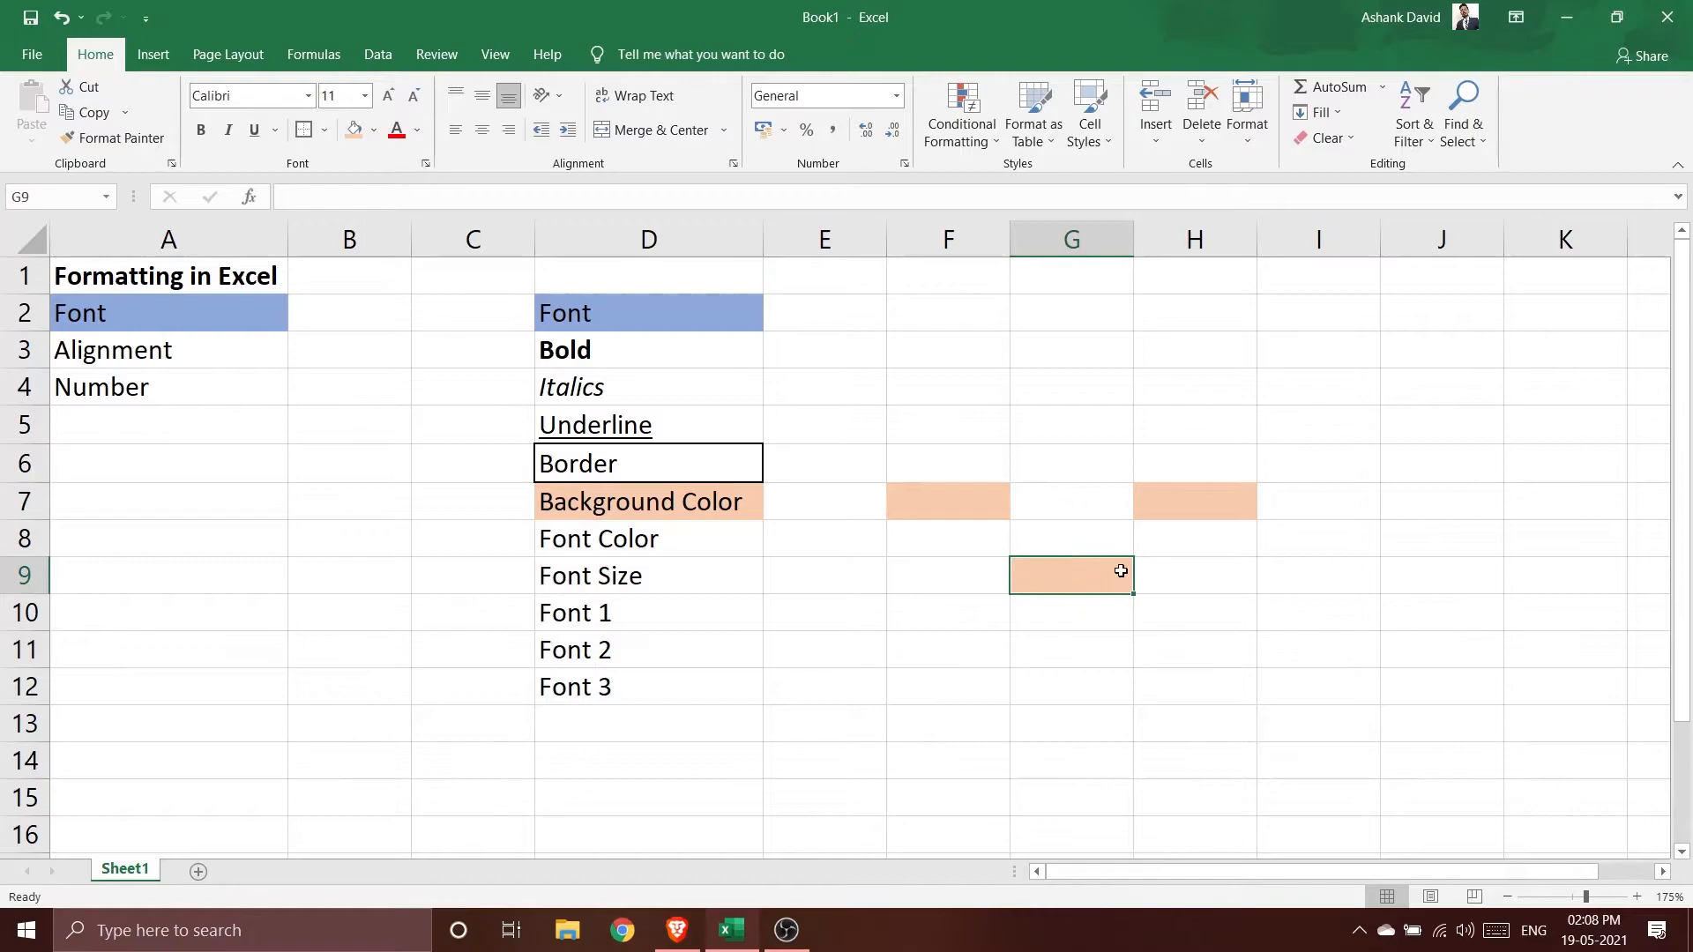
pyautogui.click(375, 132)
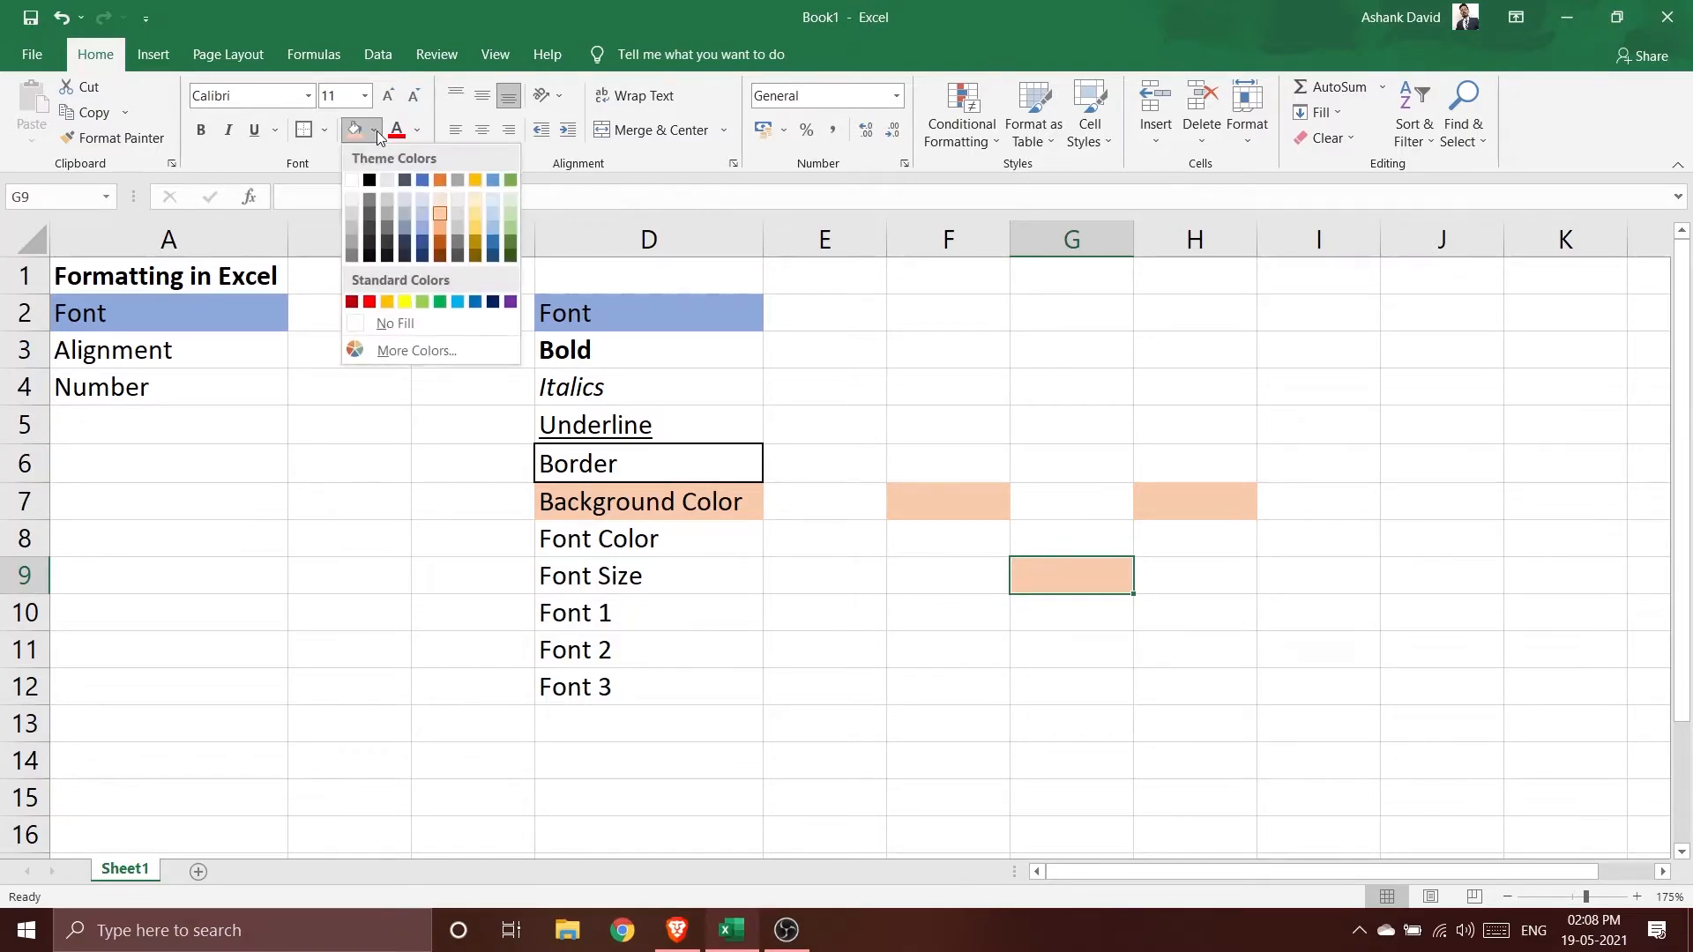
pyautogui.click(363, 325)
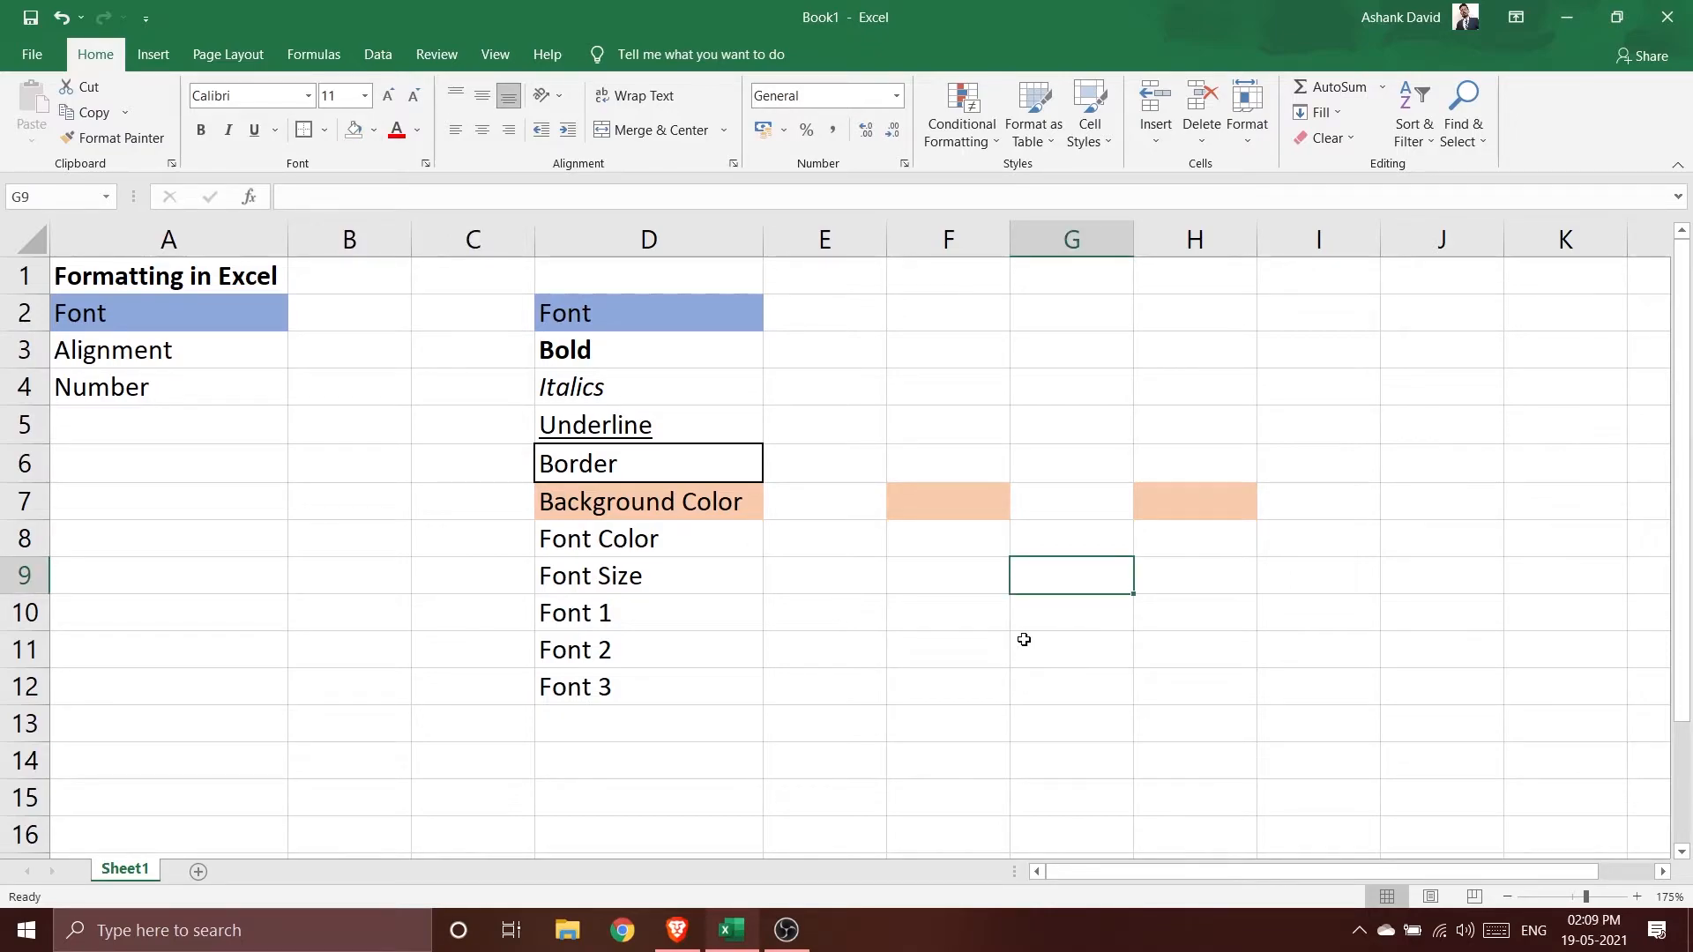
pyautogui.click(963, 504)
pyautogui.click(374, 130)
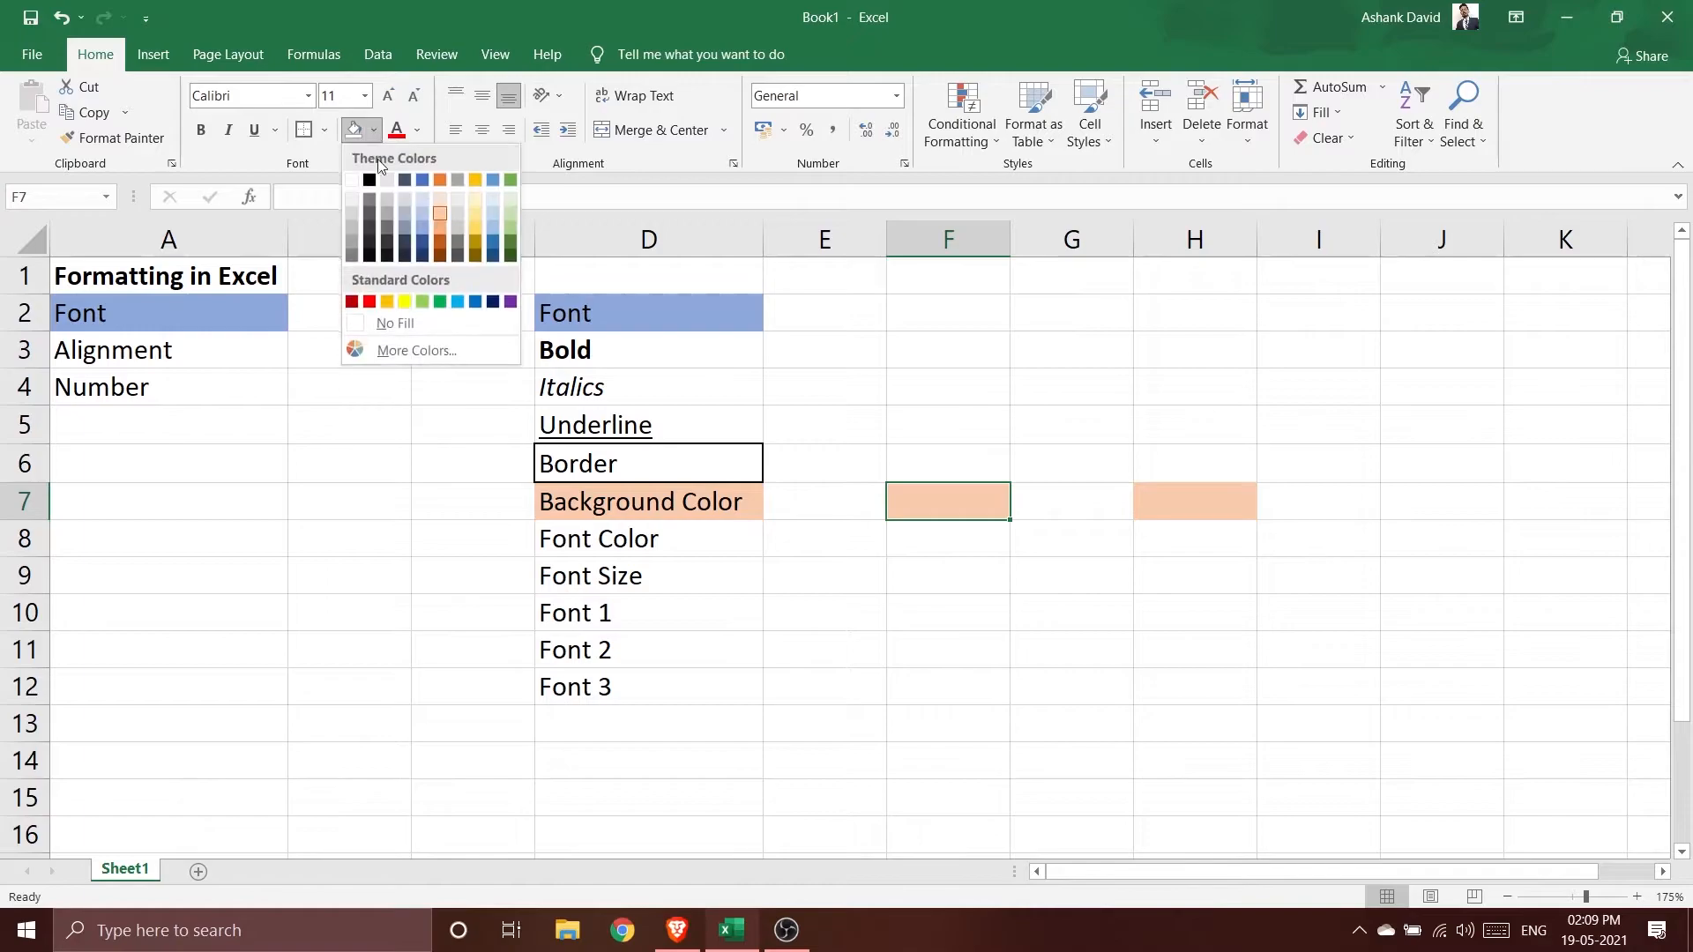
pyautogui.click(356, 322)
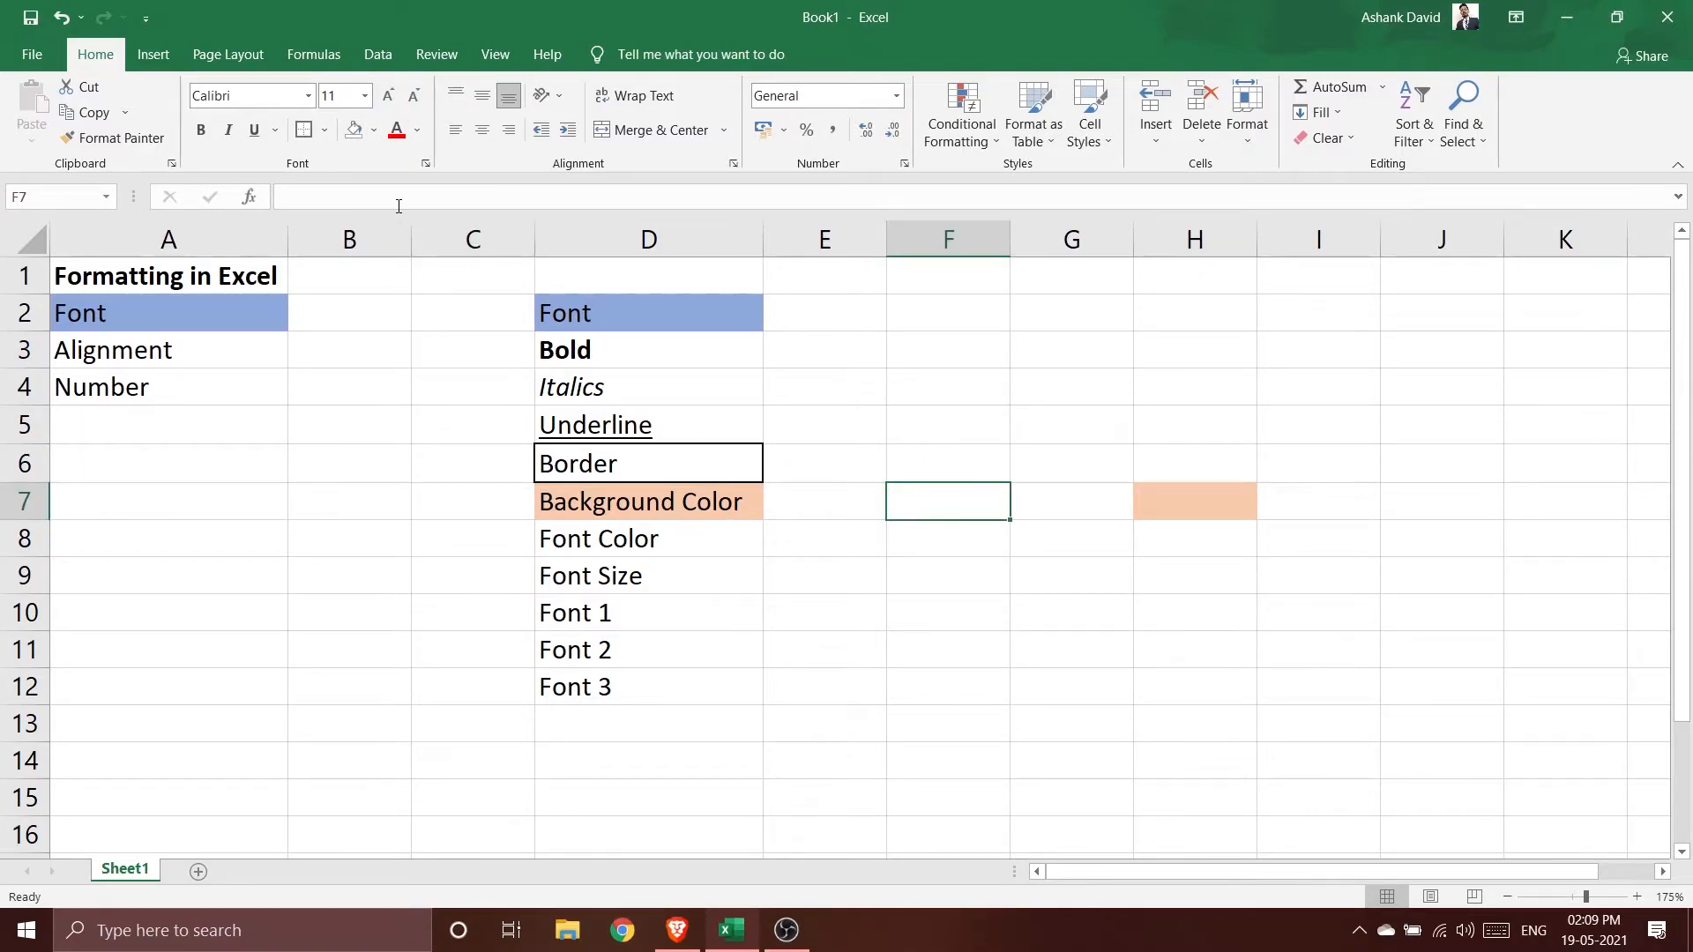
pyautogui.click(371, 130)
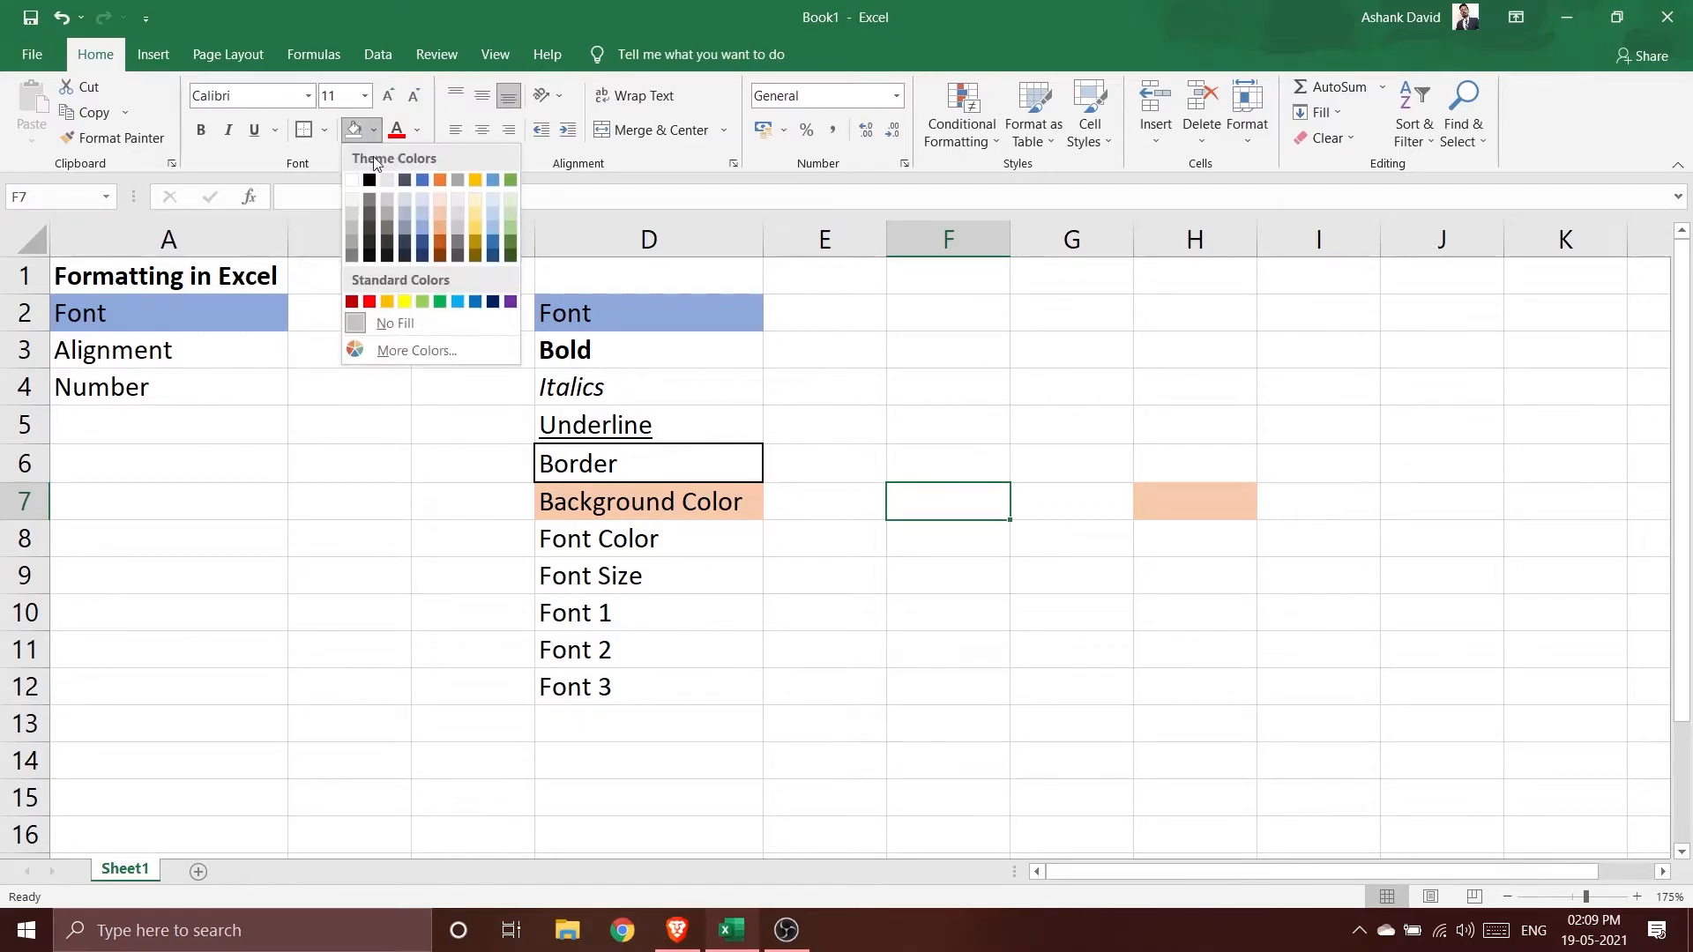
pyautogui.click(373, 140)
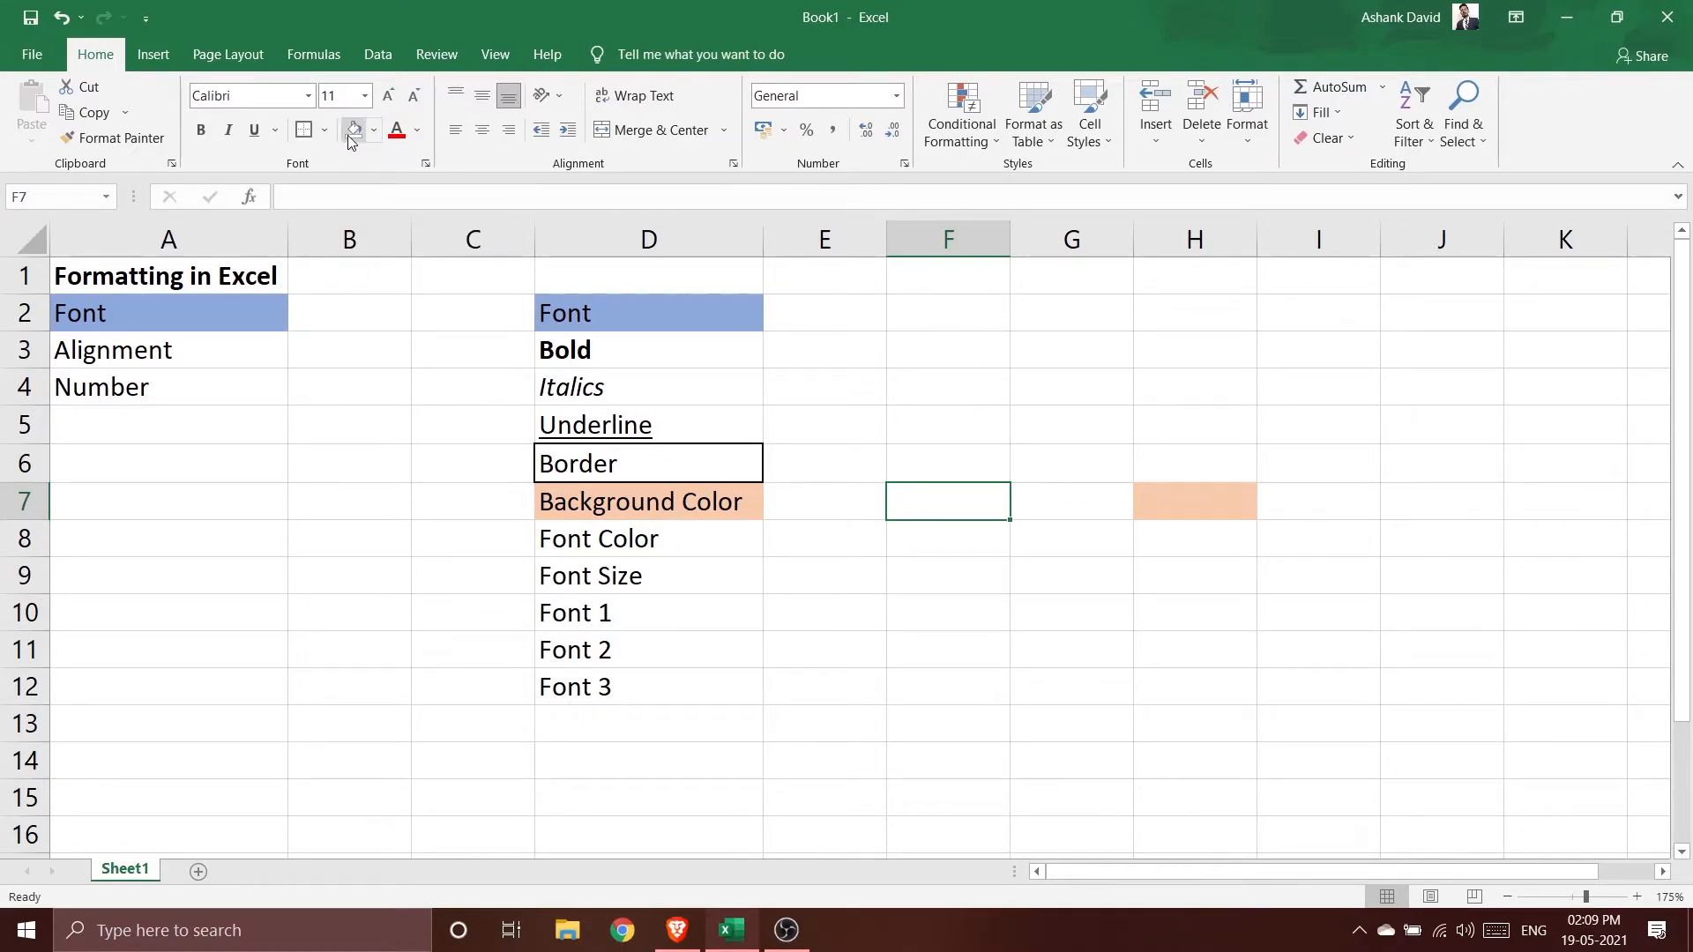
pyautogui.click(1164, 498)
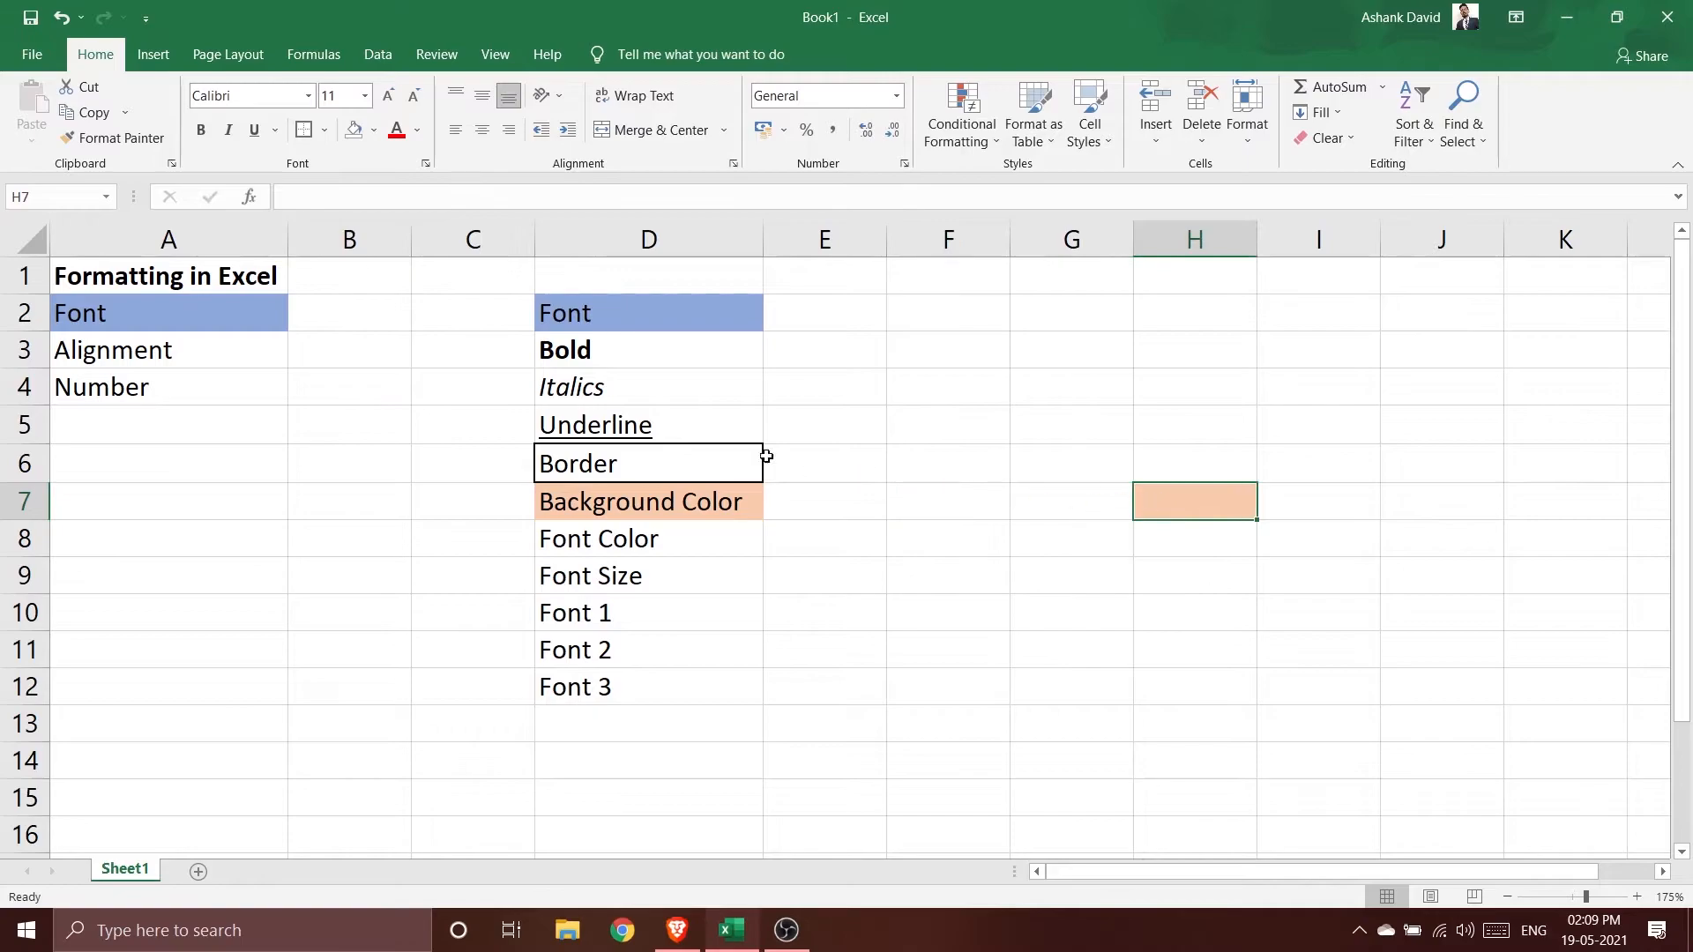
pyautogui.click(353, 132)
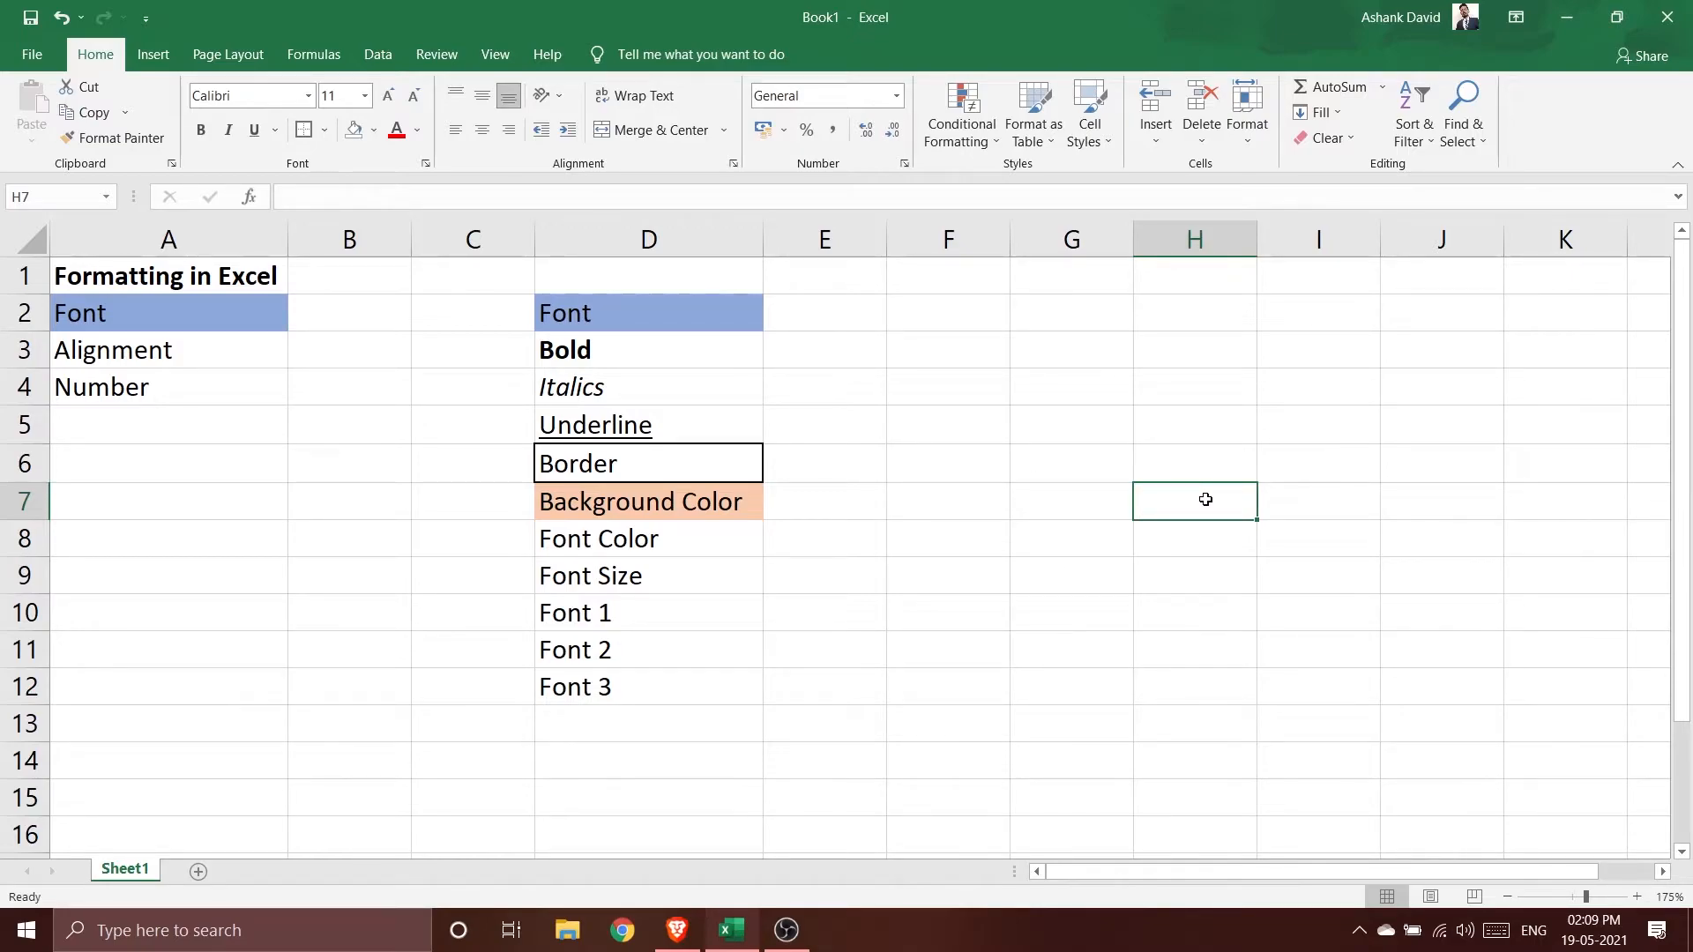
# Set the font color of cell D8, containing Font Color, to the standard red.
pyautogui.click(651, 552)
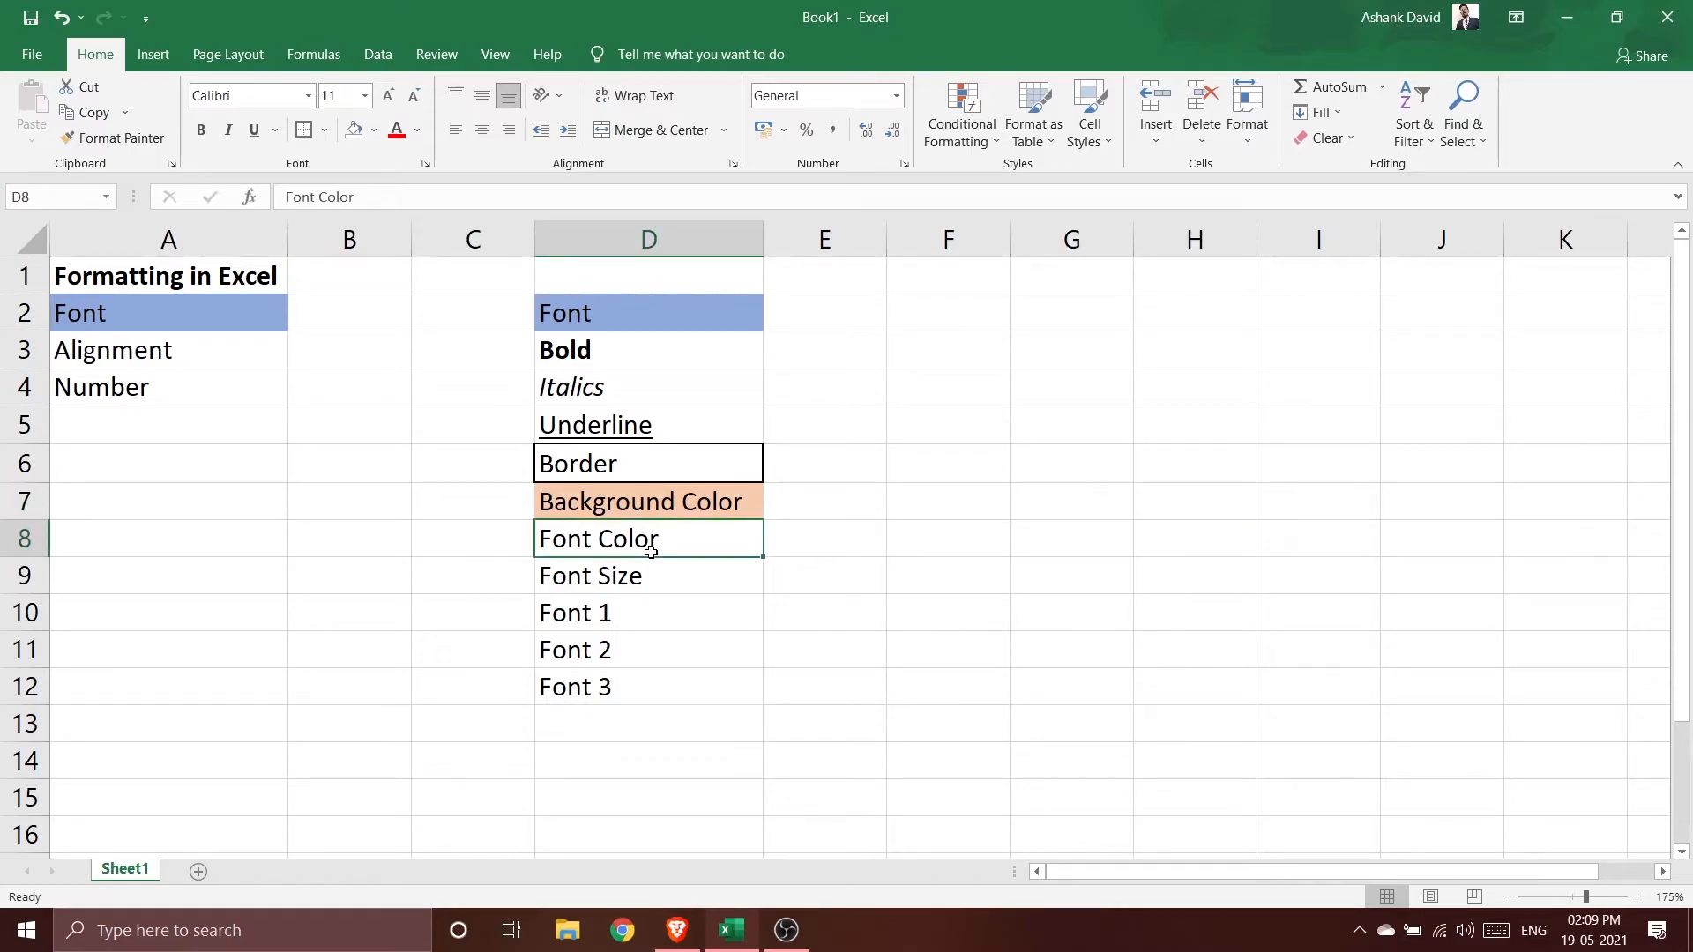
pyautogui.click(418, 132)
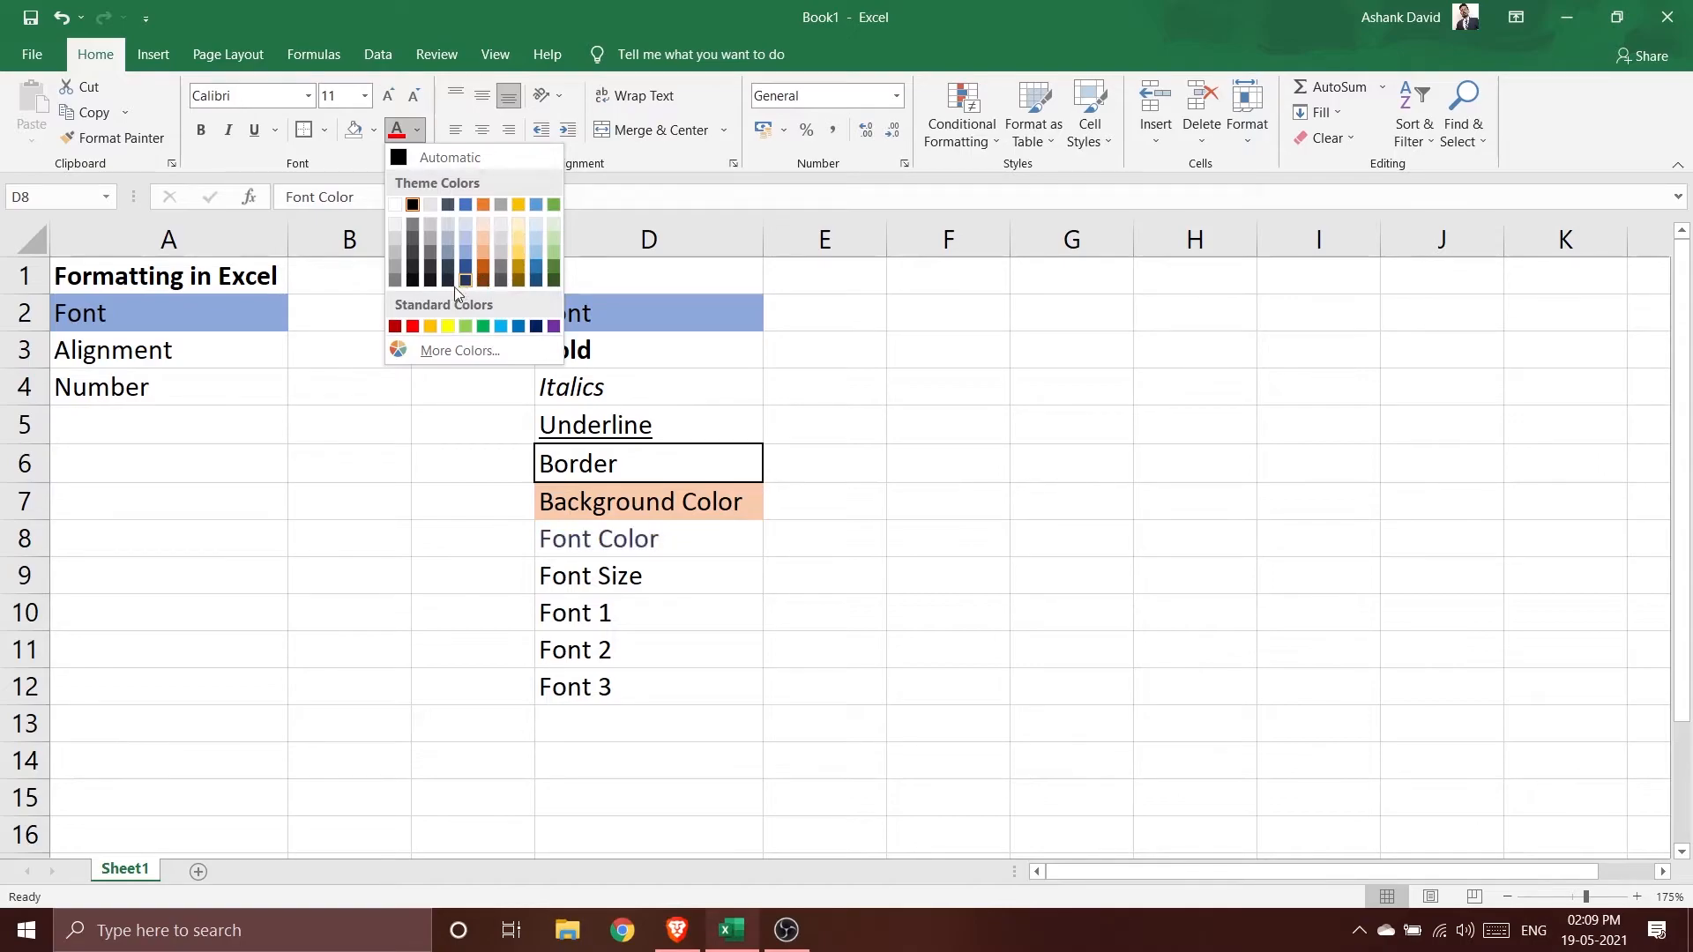
pyautogui.click(413, 327)
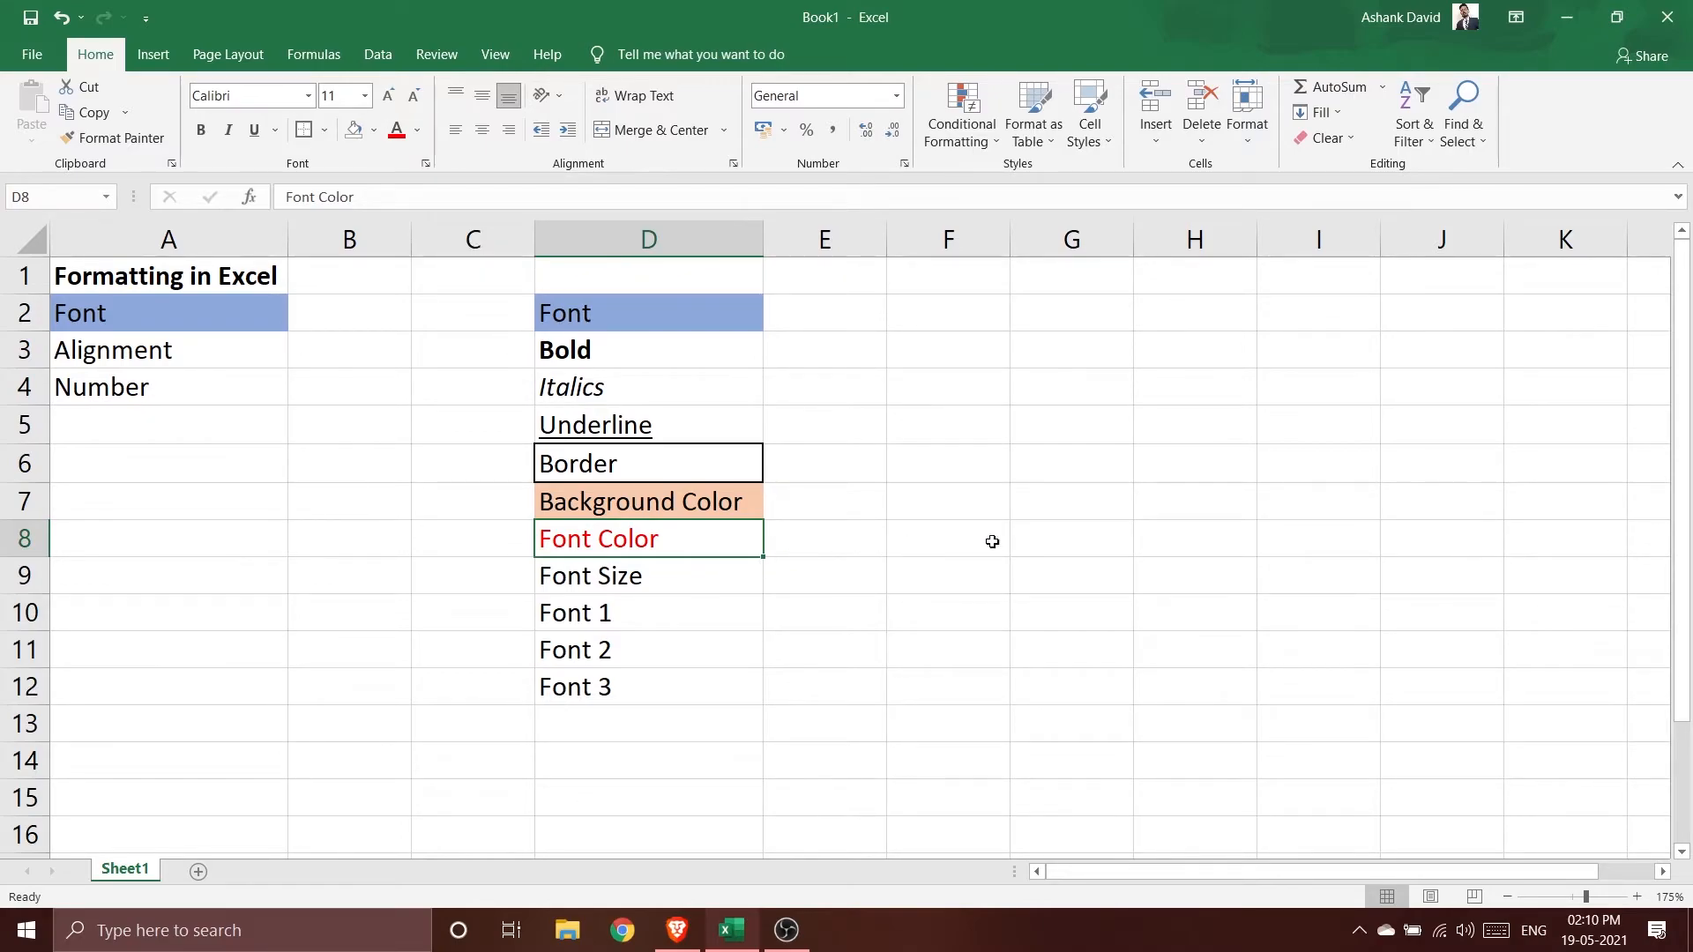
# Apply the red font color to cell A3 containing Alignment and set it back to black.
pyautogui.click(100, 350)
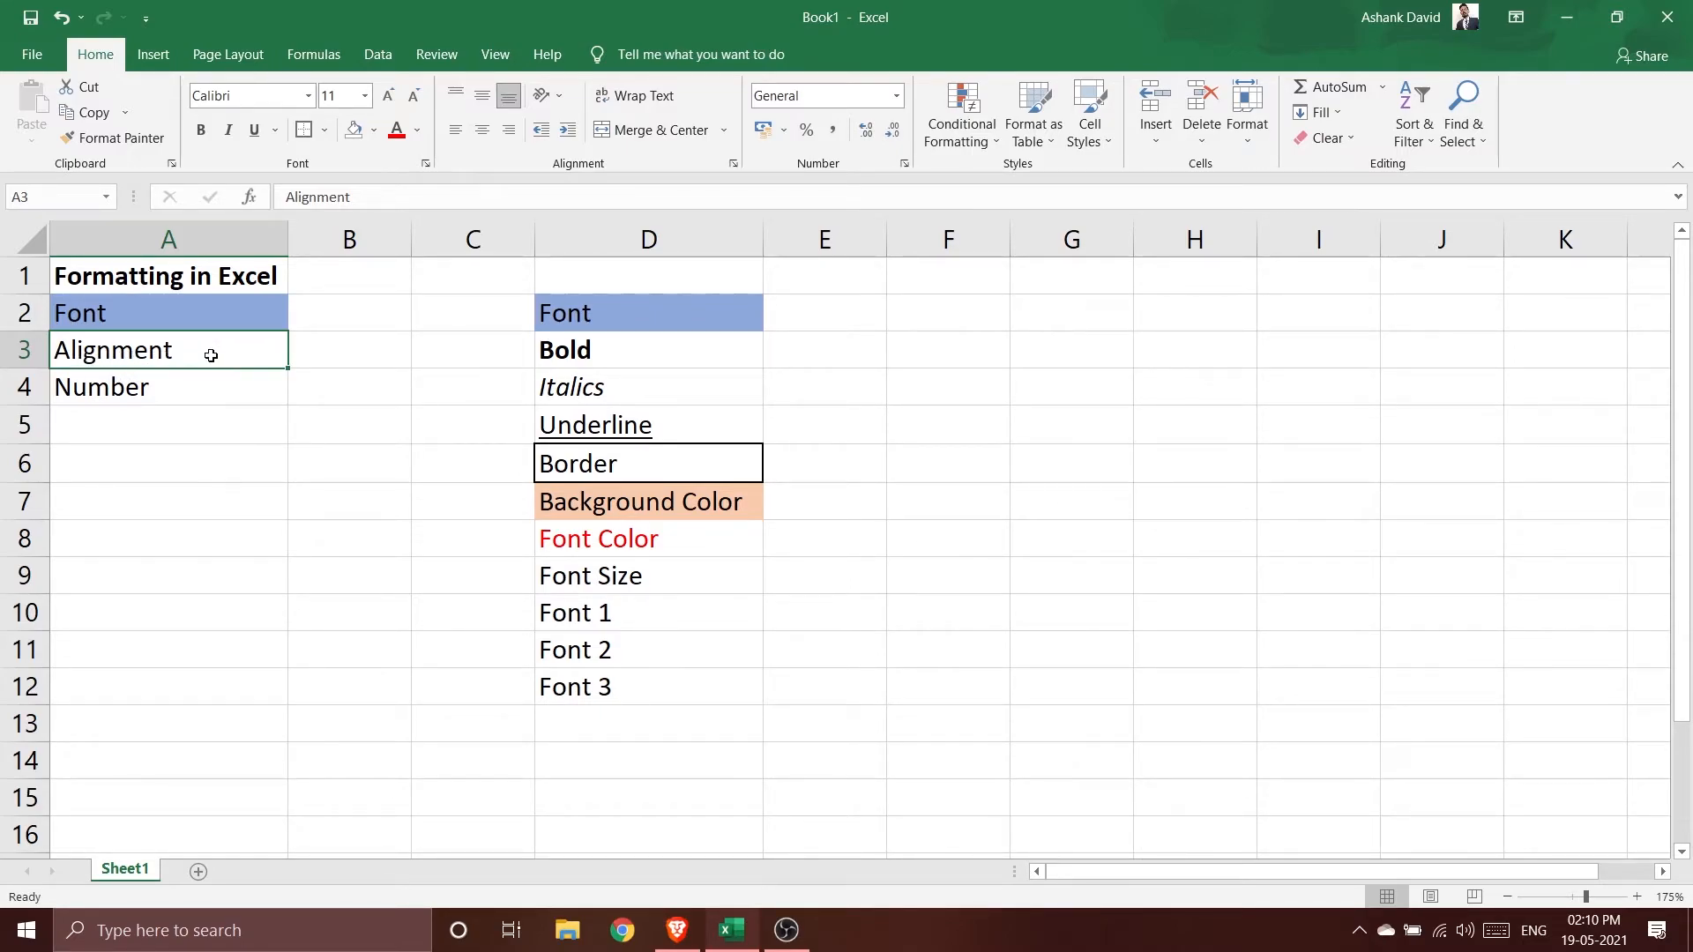
pyautogui.click(398, 130)
pyautogui.click(416, 132)
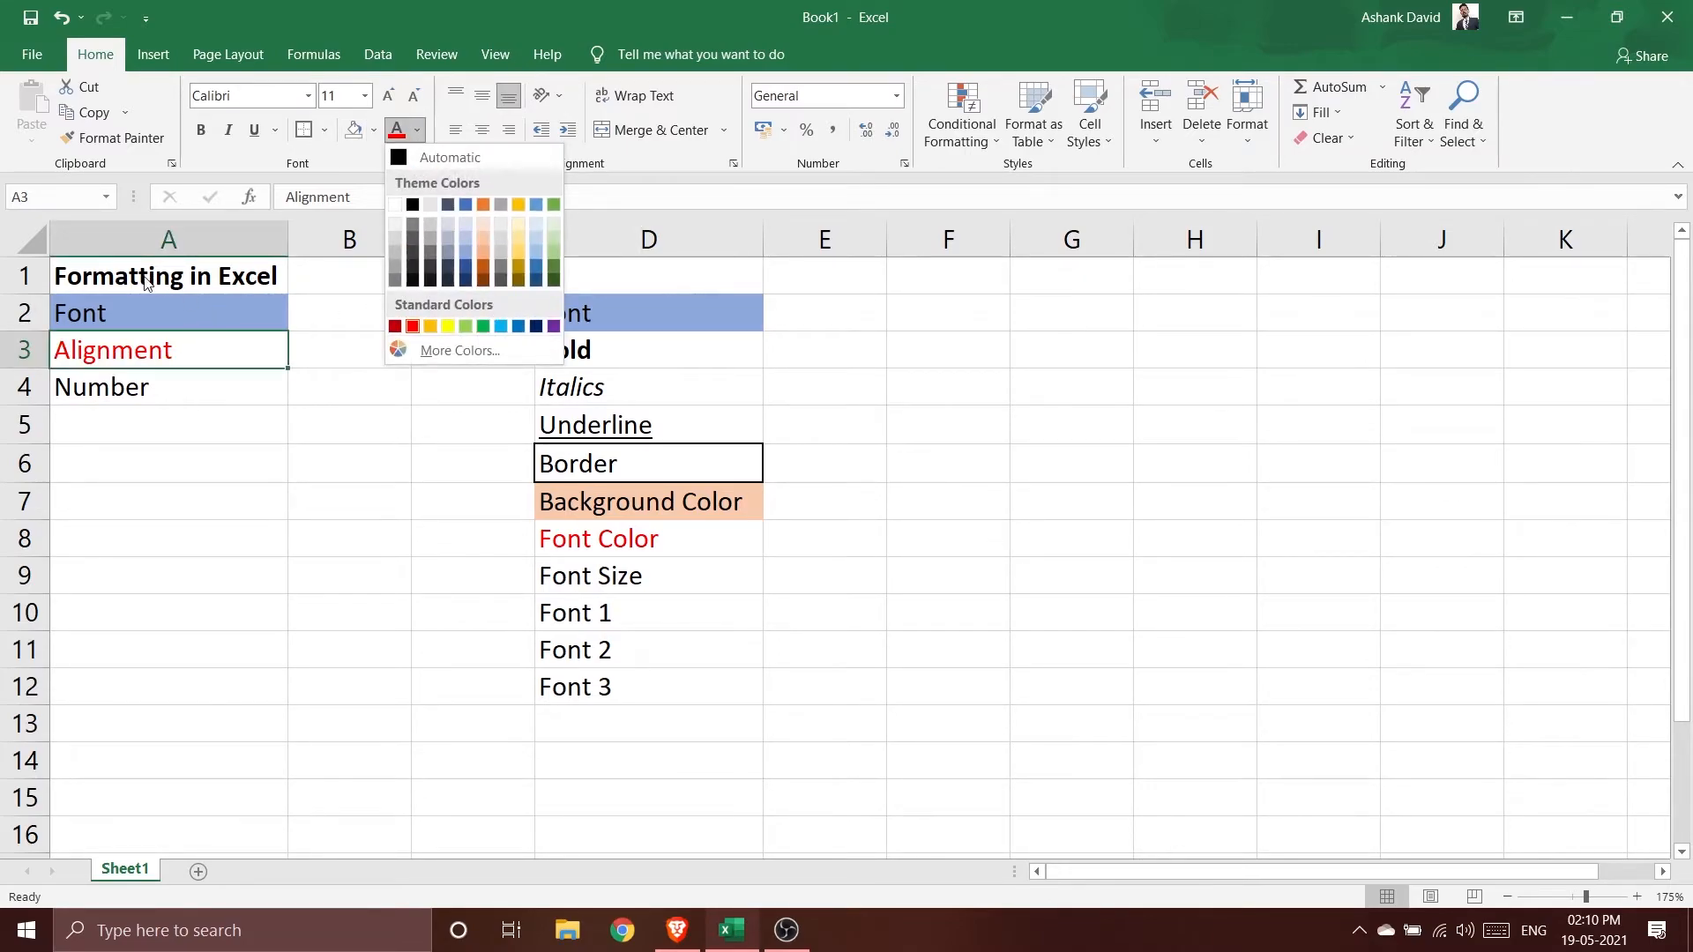
pyautogui.click(314, 421)
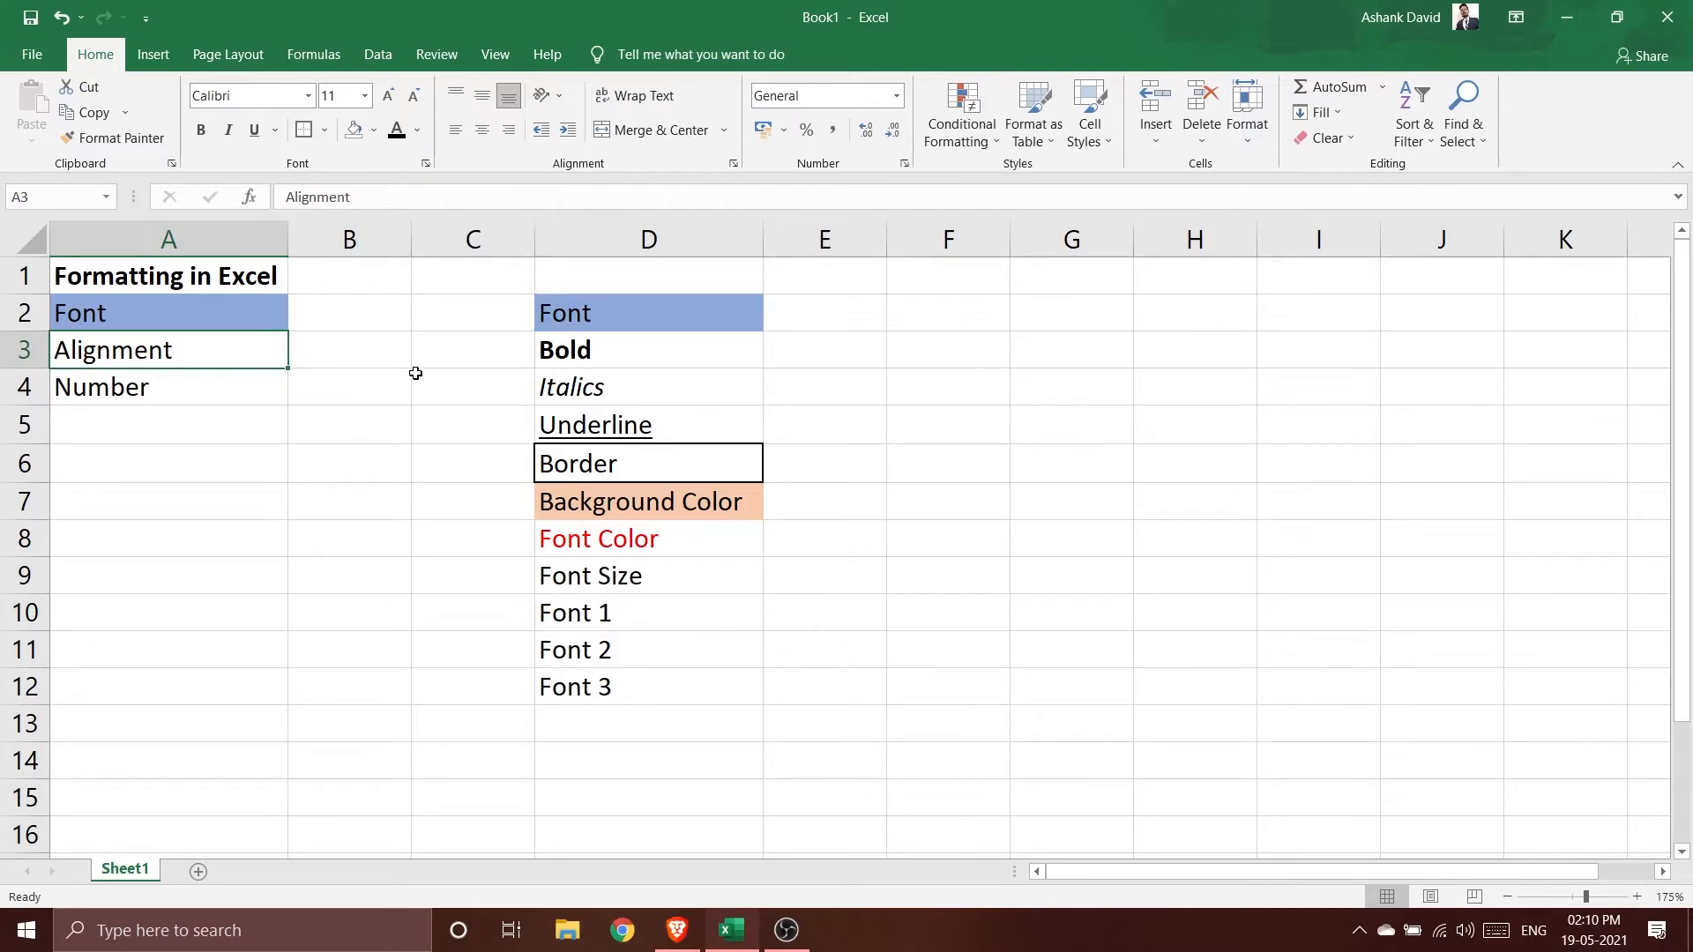
pyautogui.click(378, 400)
pyautogui.click(256, 360)
# Set the font size of cell D9, containing Font Size, to 24 and back to 11.
pyautogui.click(640, 583)
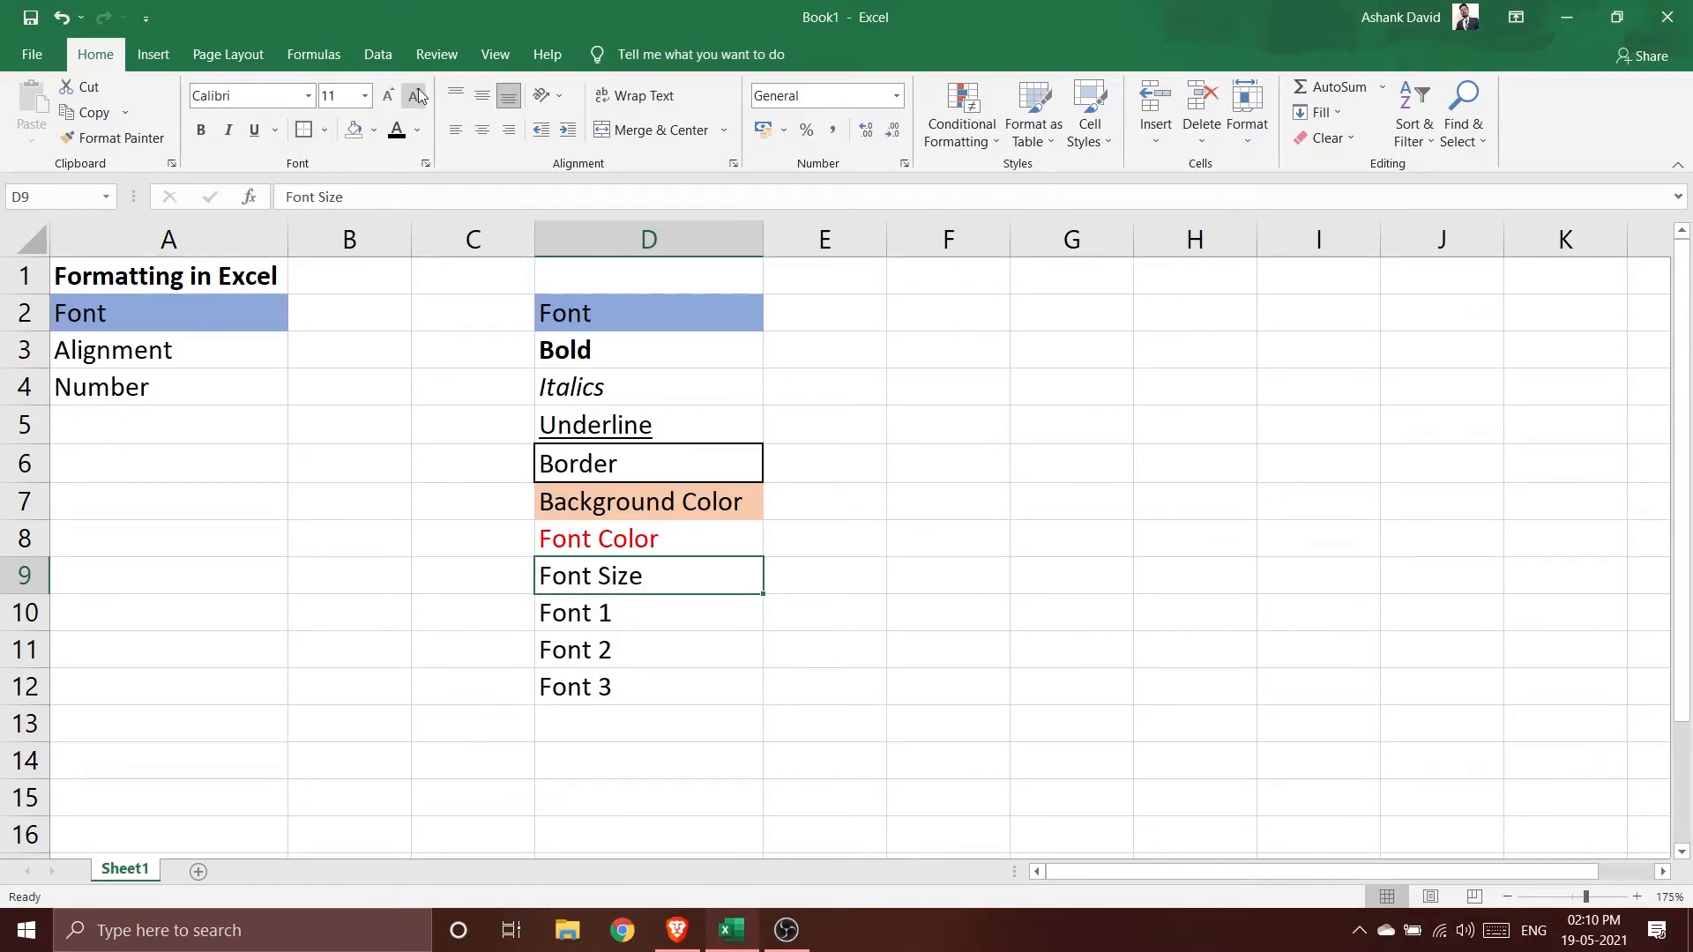
pyautogui.click(365, 96)
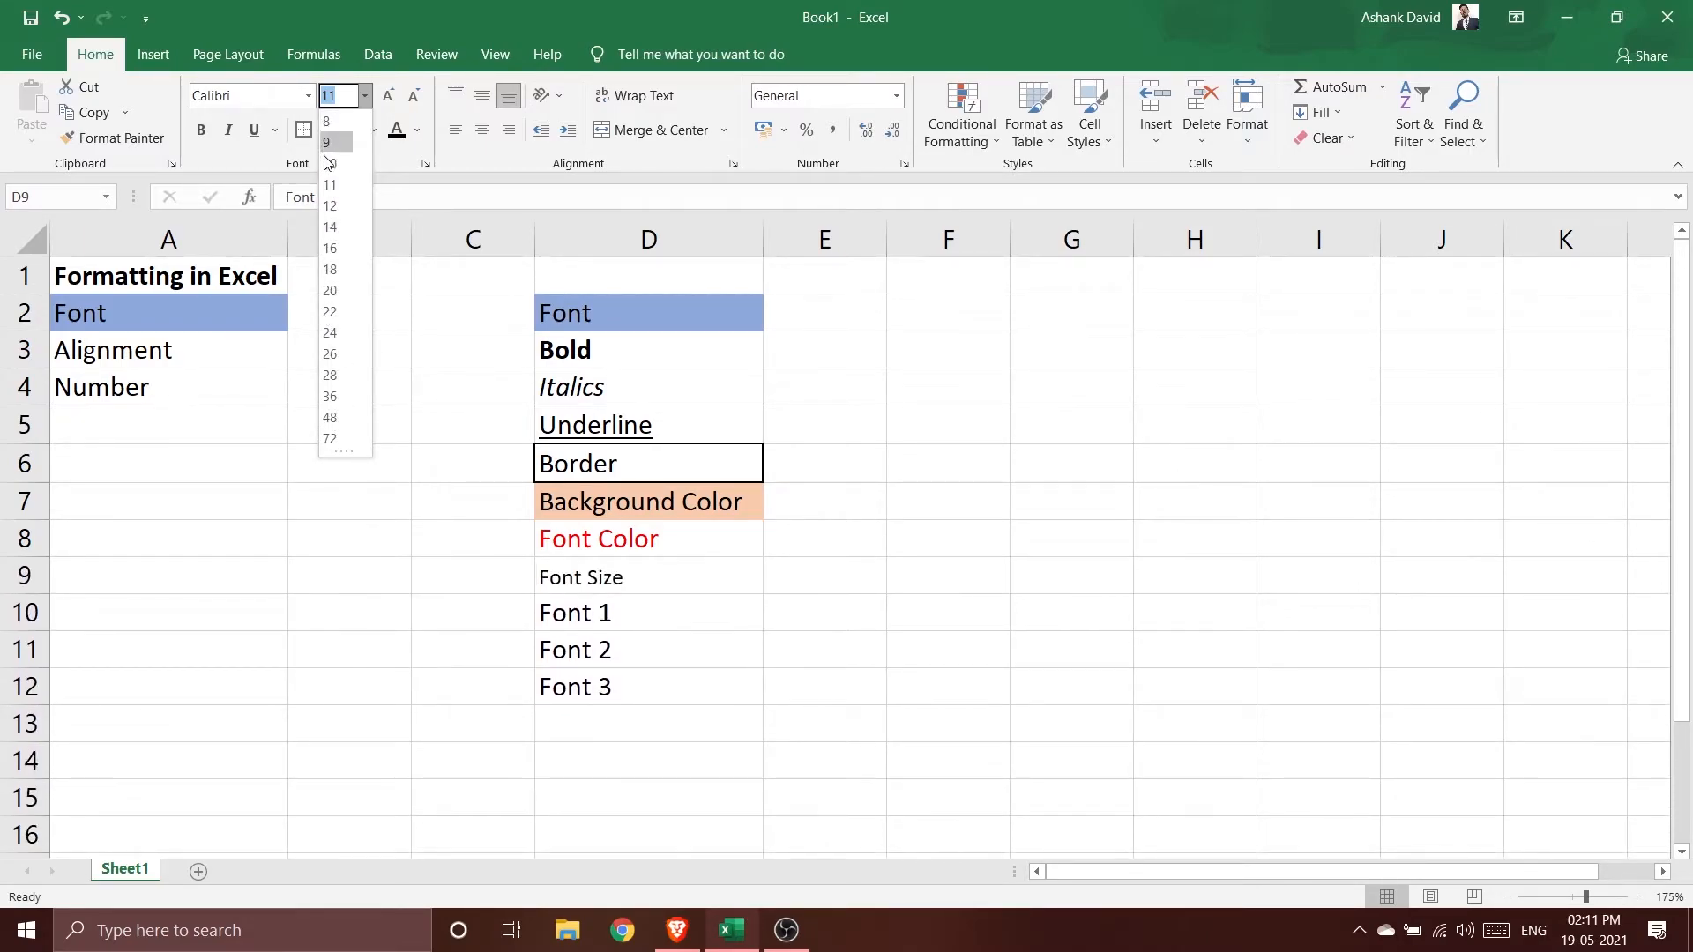
pyautogui.click(330, 338)
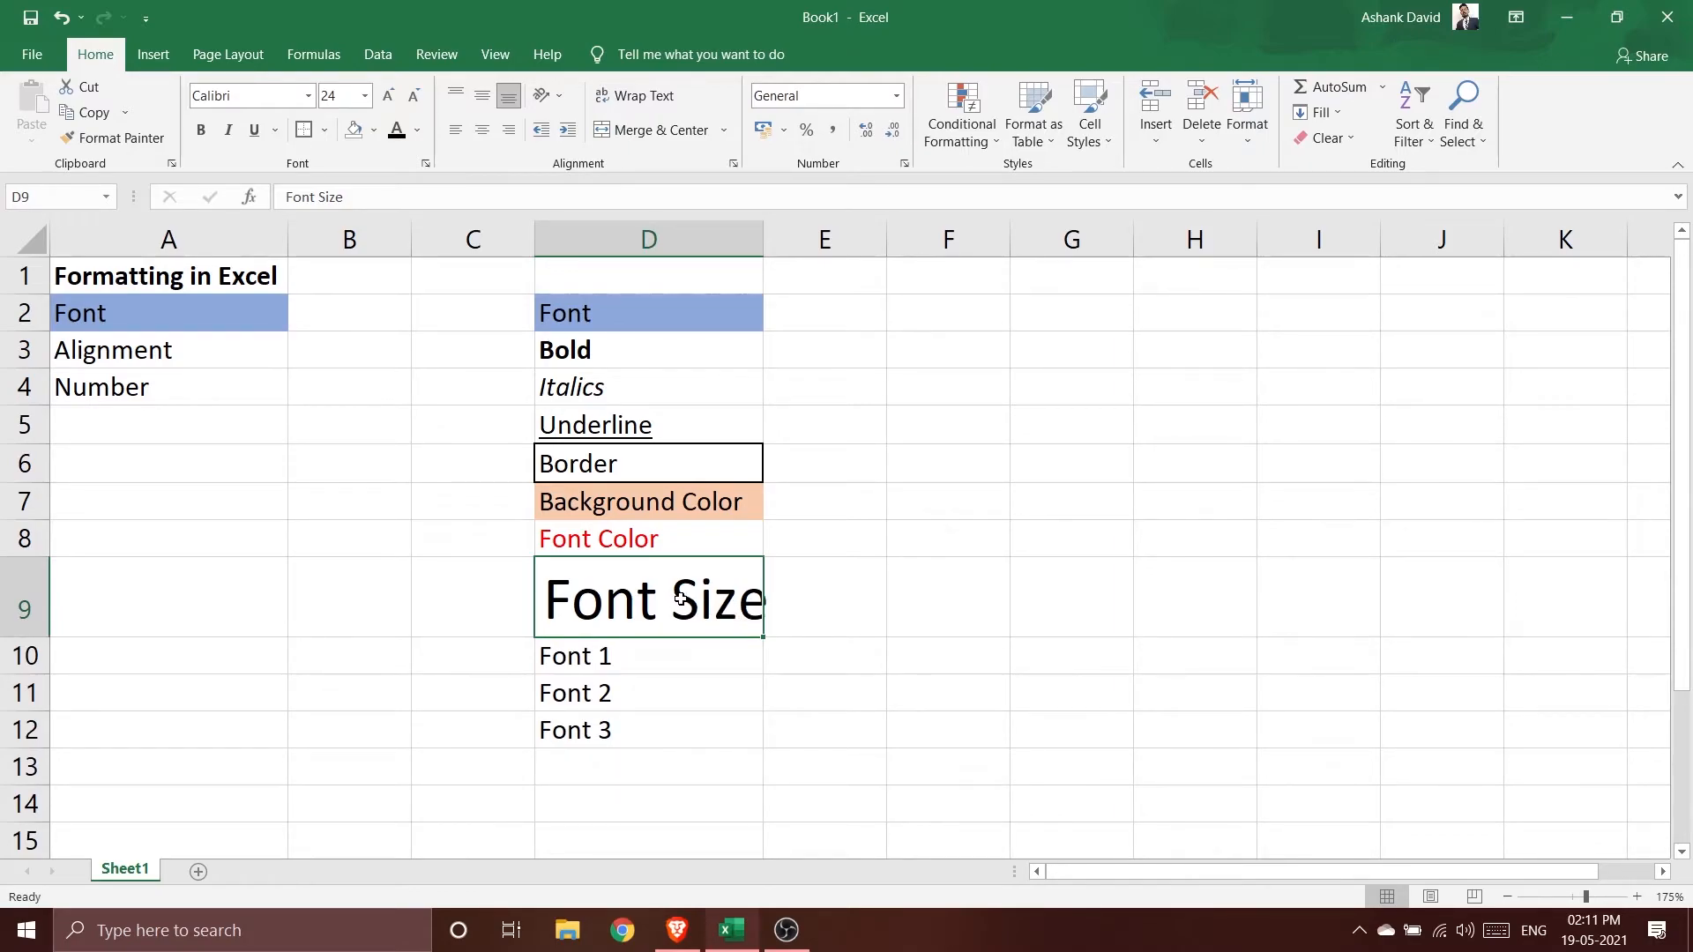
pyautogui.click(364, 95)
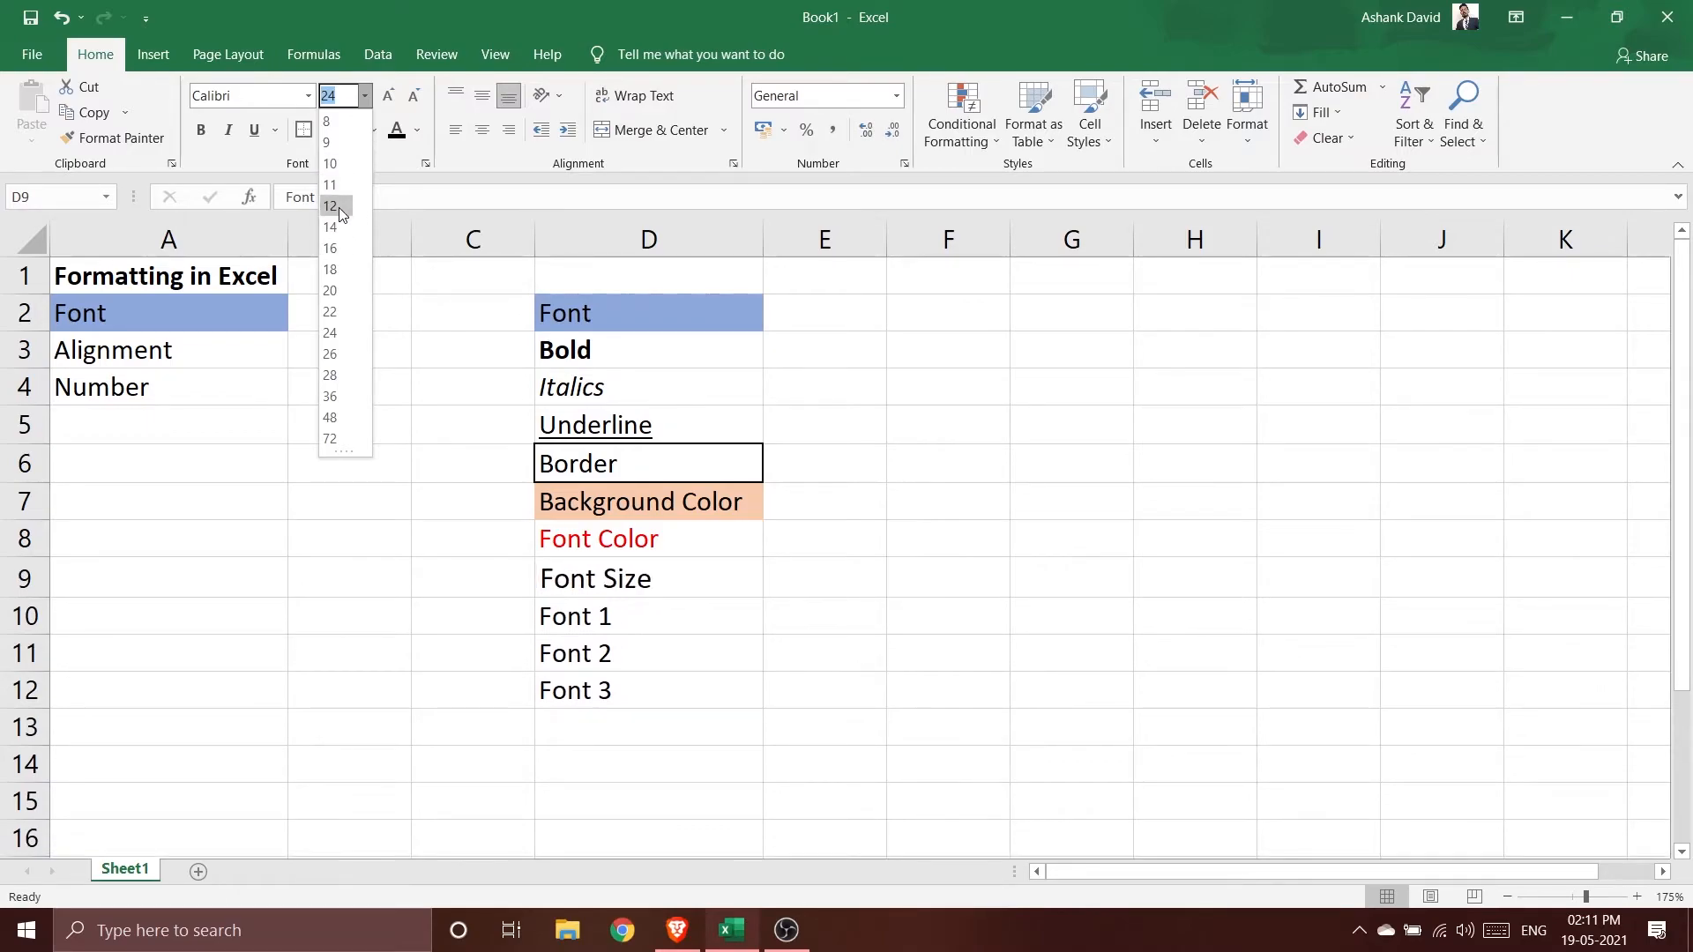
pyautogui.click(335, 186)
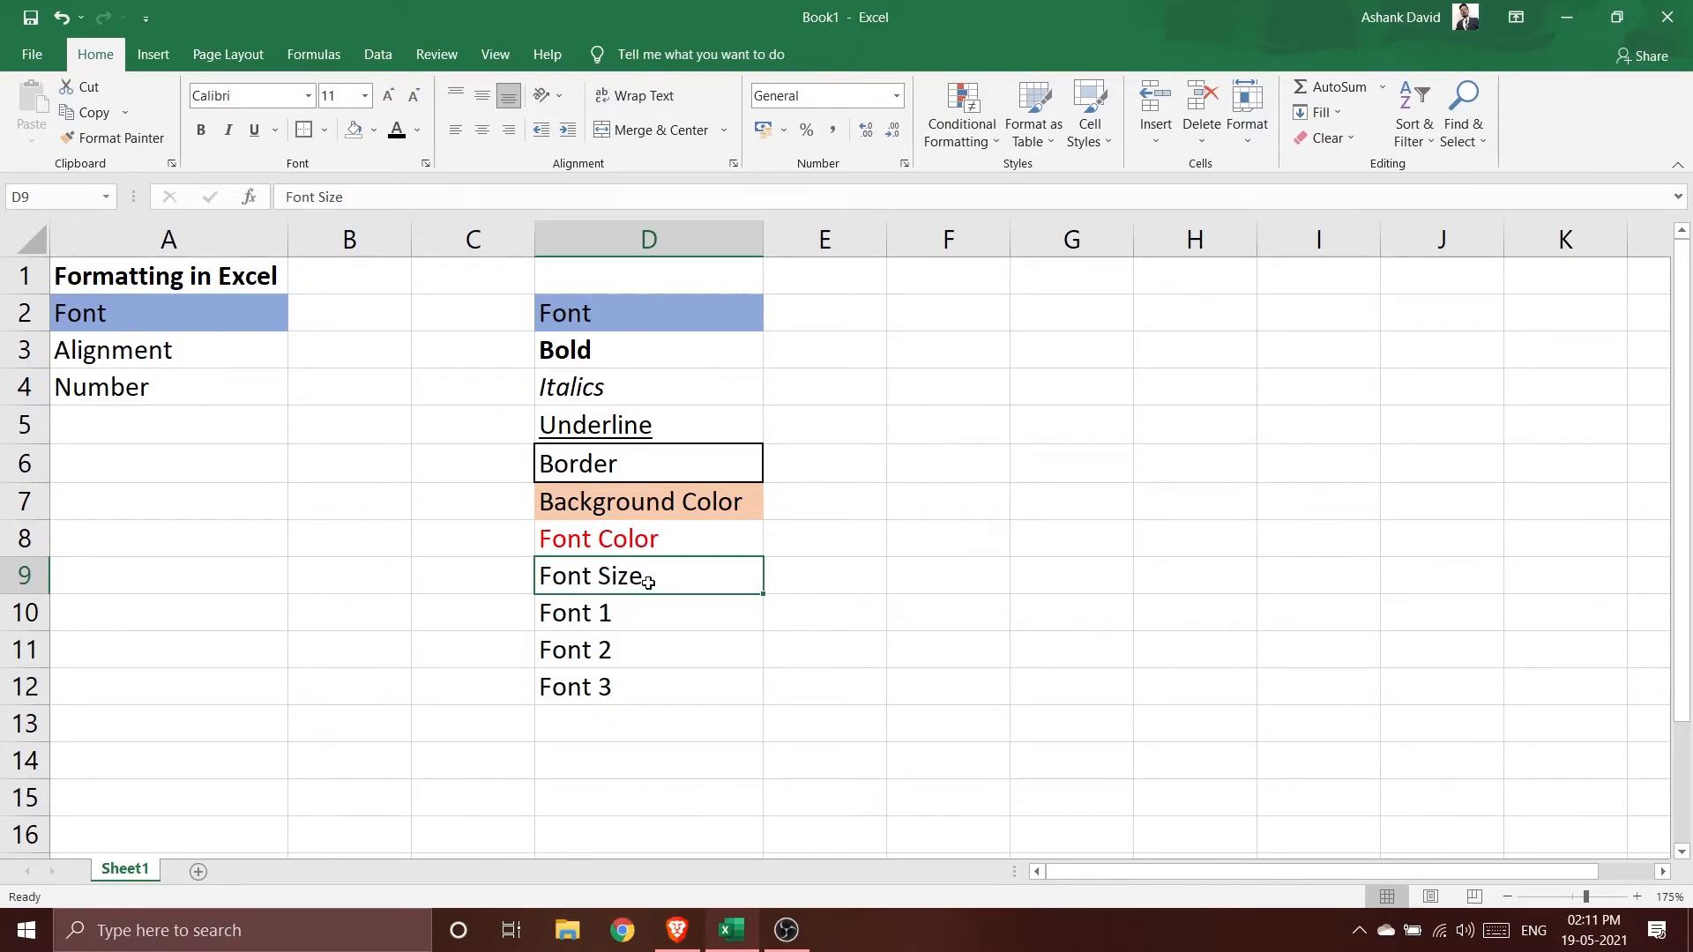
# Enlarge the font of cell D9 one size increment at a time up to 36, stepping back once at 24.
pyautogui.click(384, 97)
pyautogui.click(387, 97)
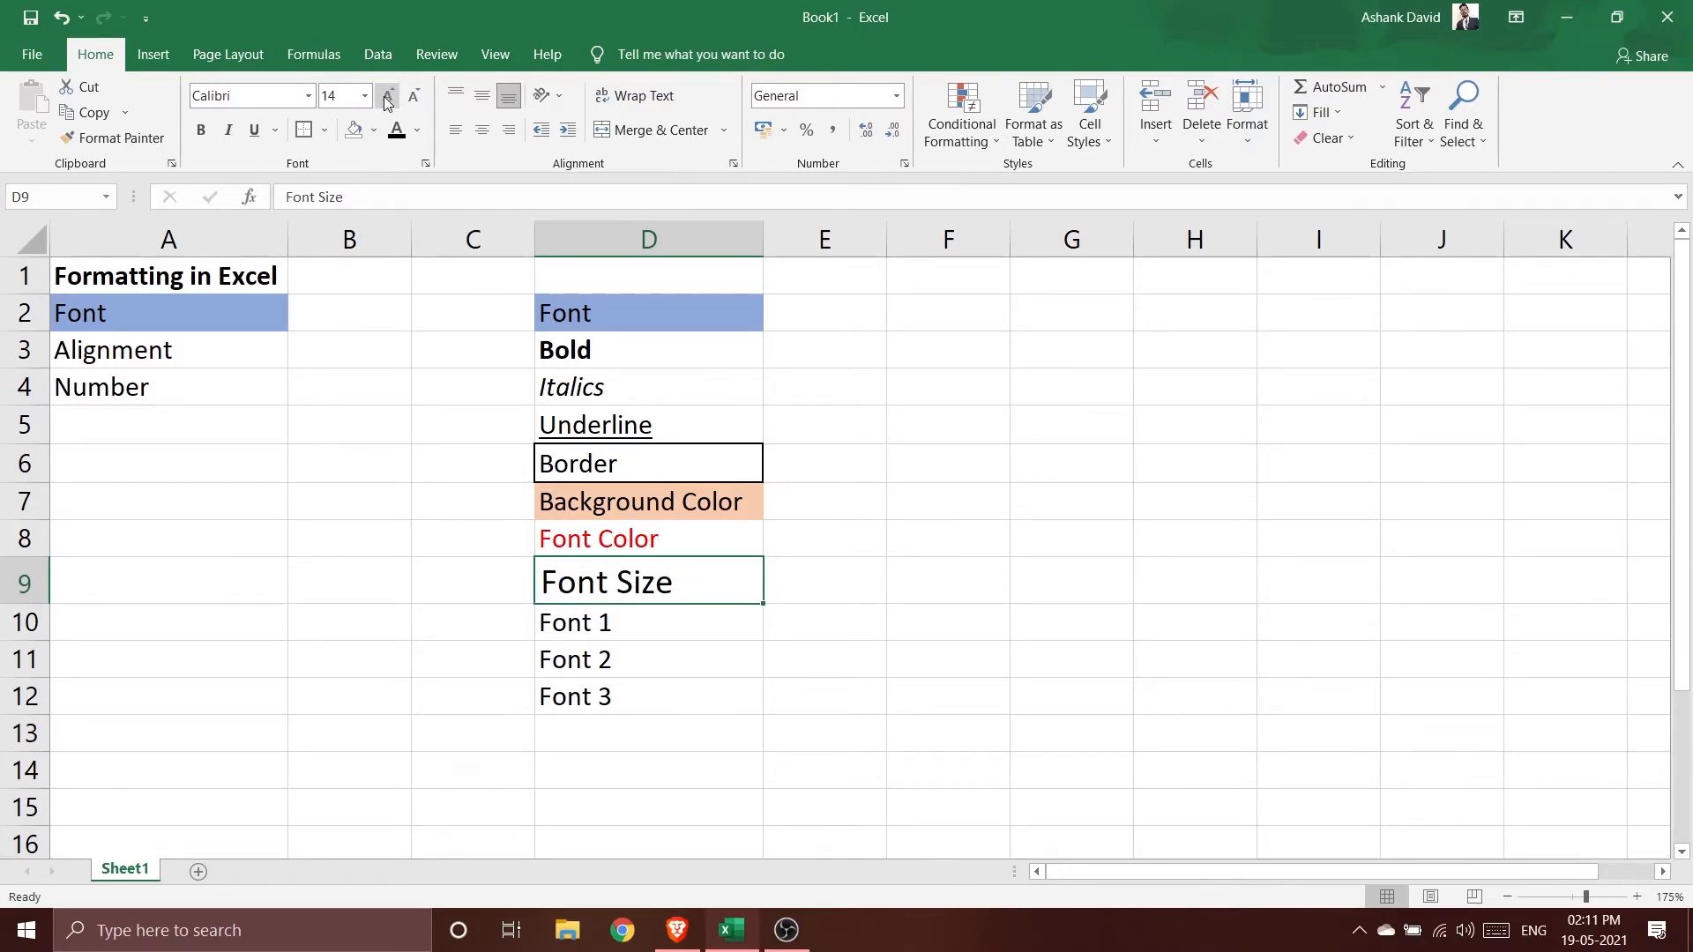
pyautogui.click(387, 97)
pyautogui.click(386, 97)
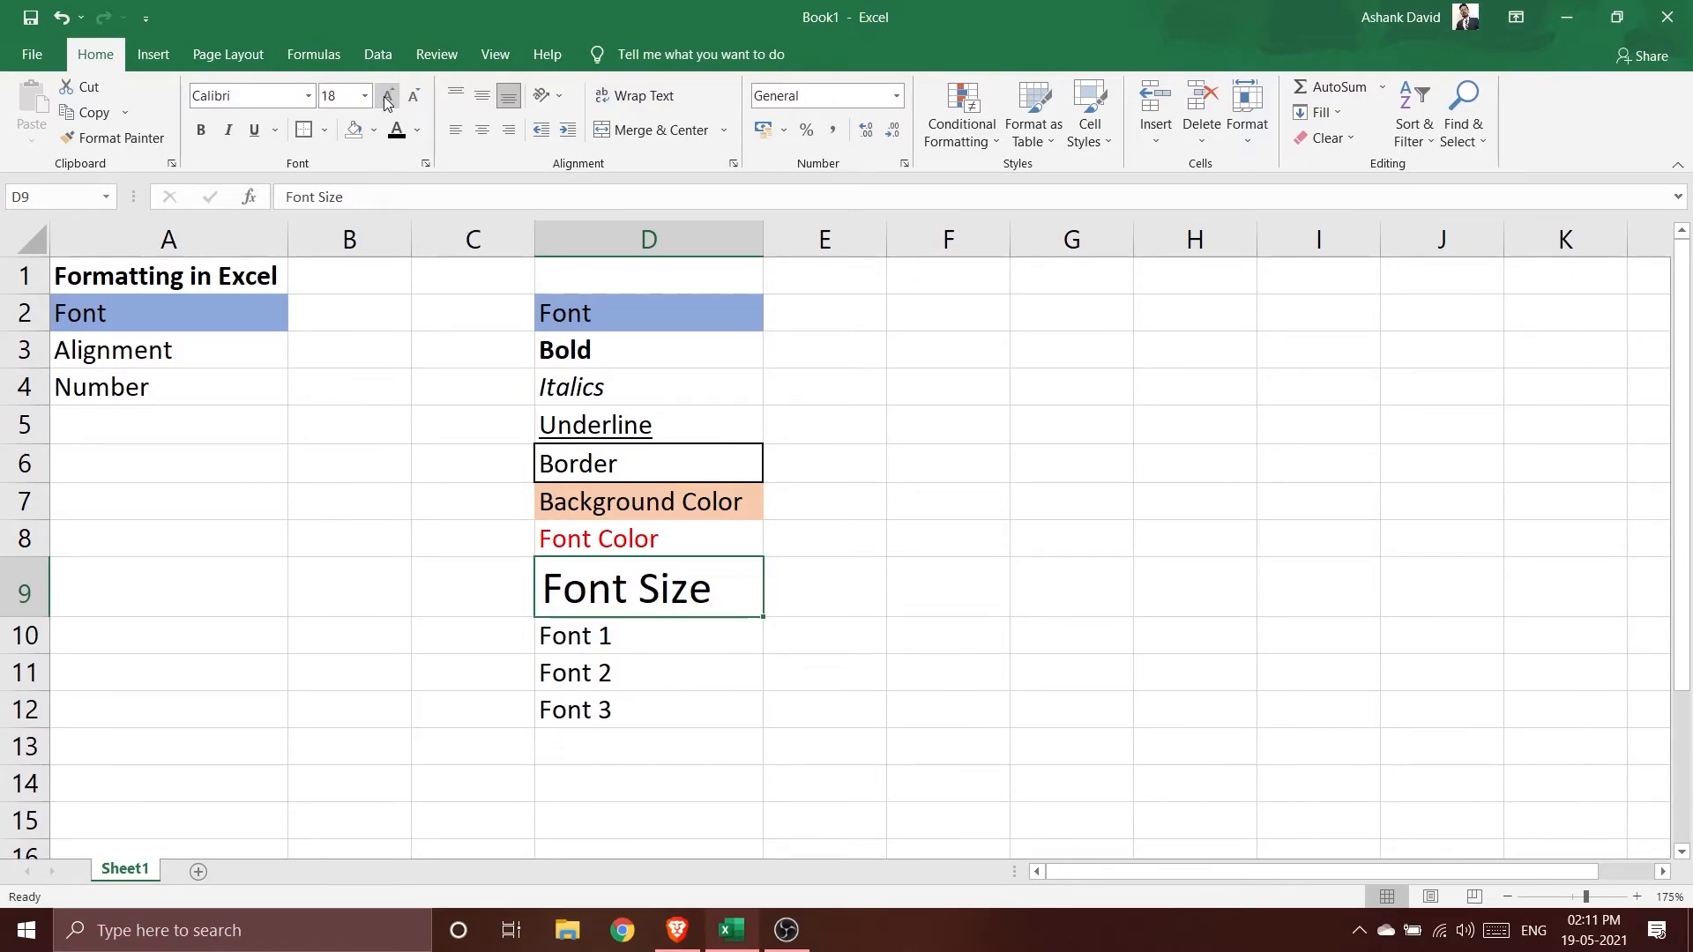
pyautogui.click(387, 97)
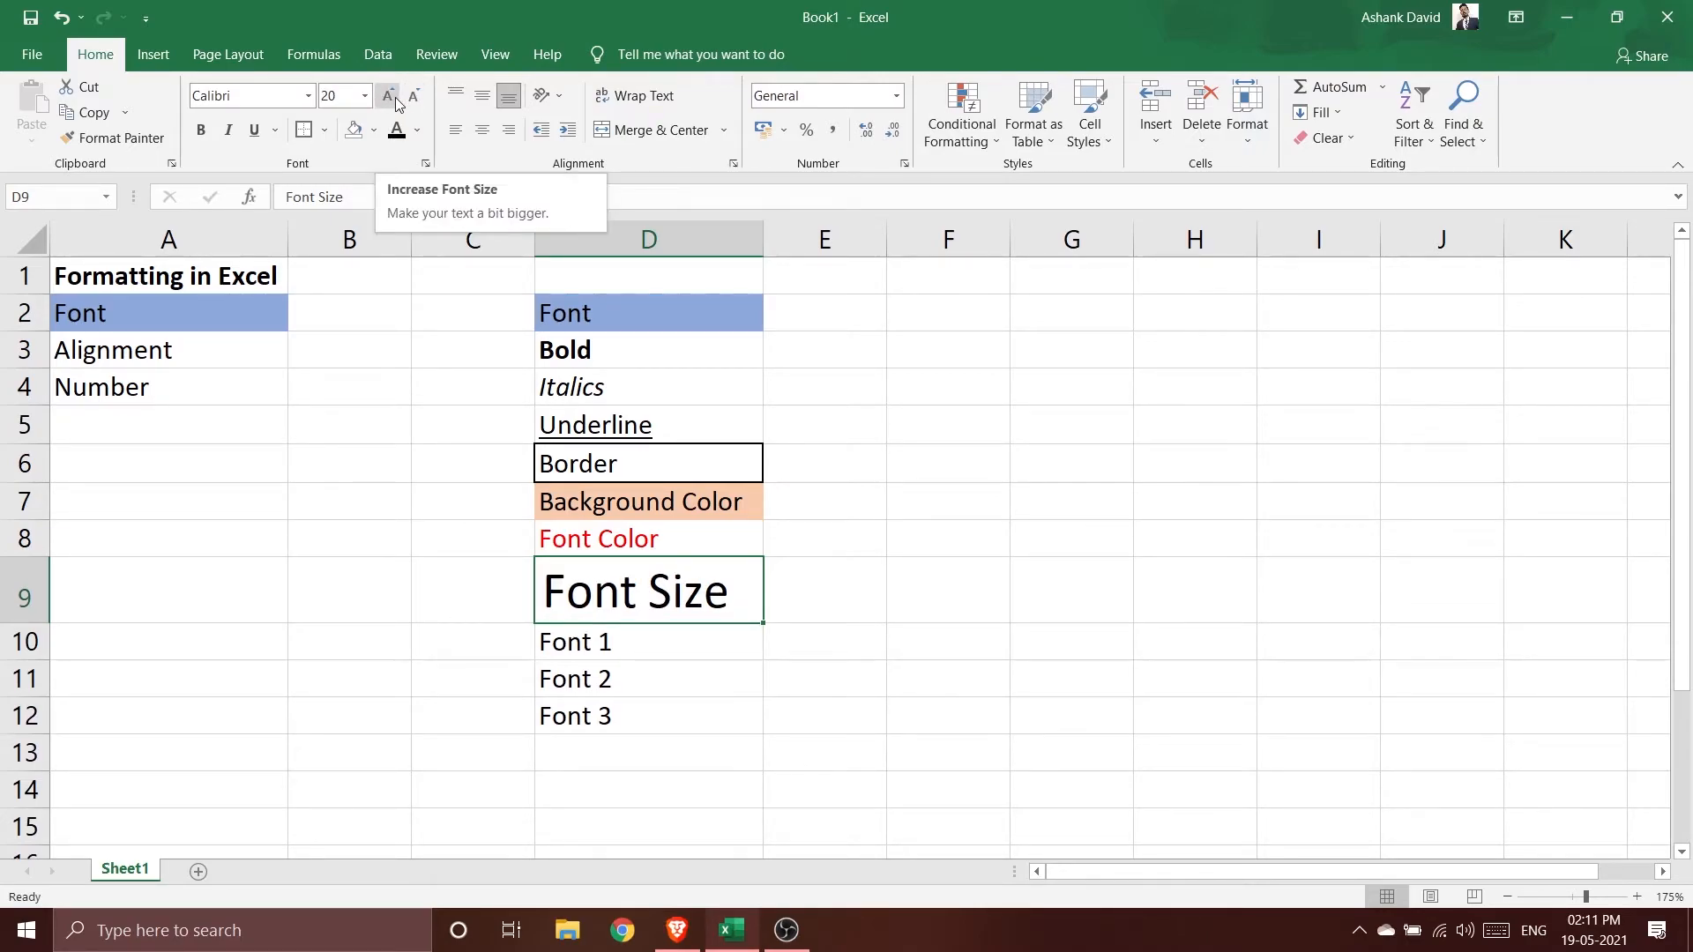
pyautogui.click(395, 97)
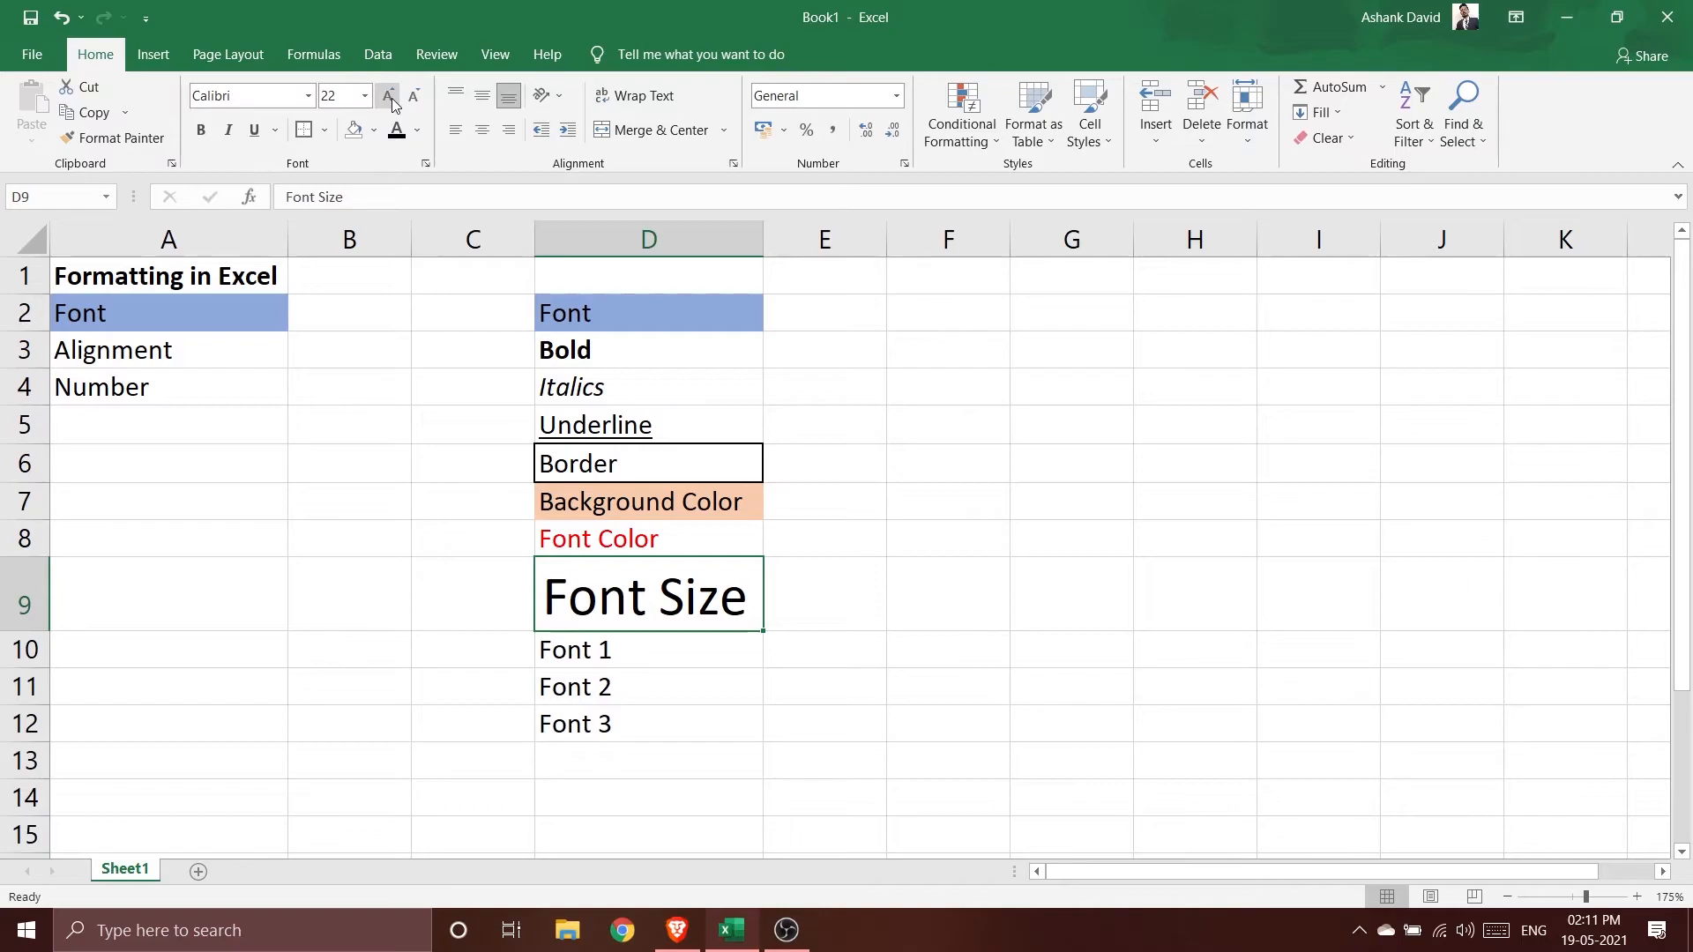
pyautogui.click(391, 98)
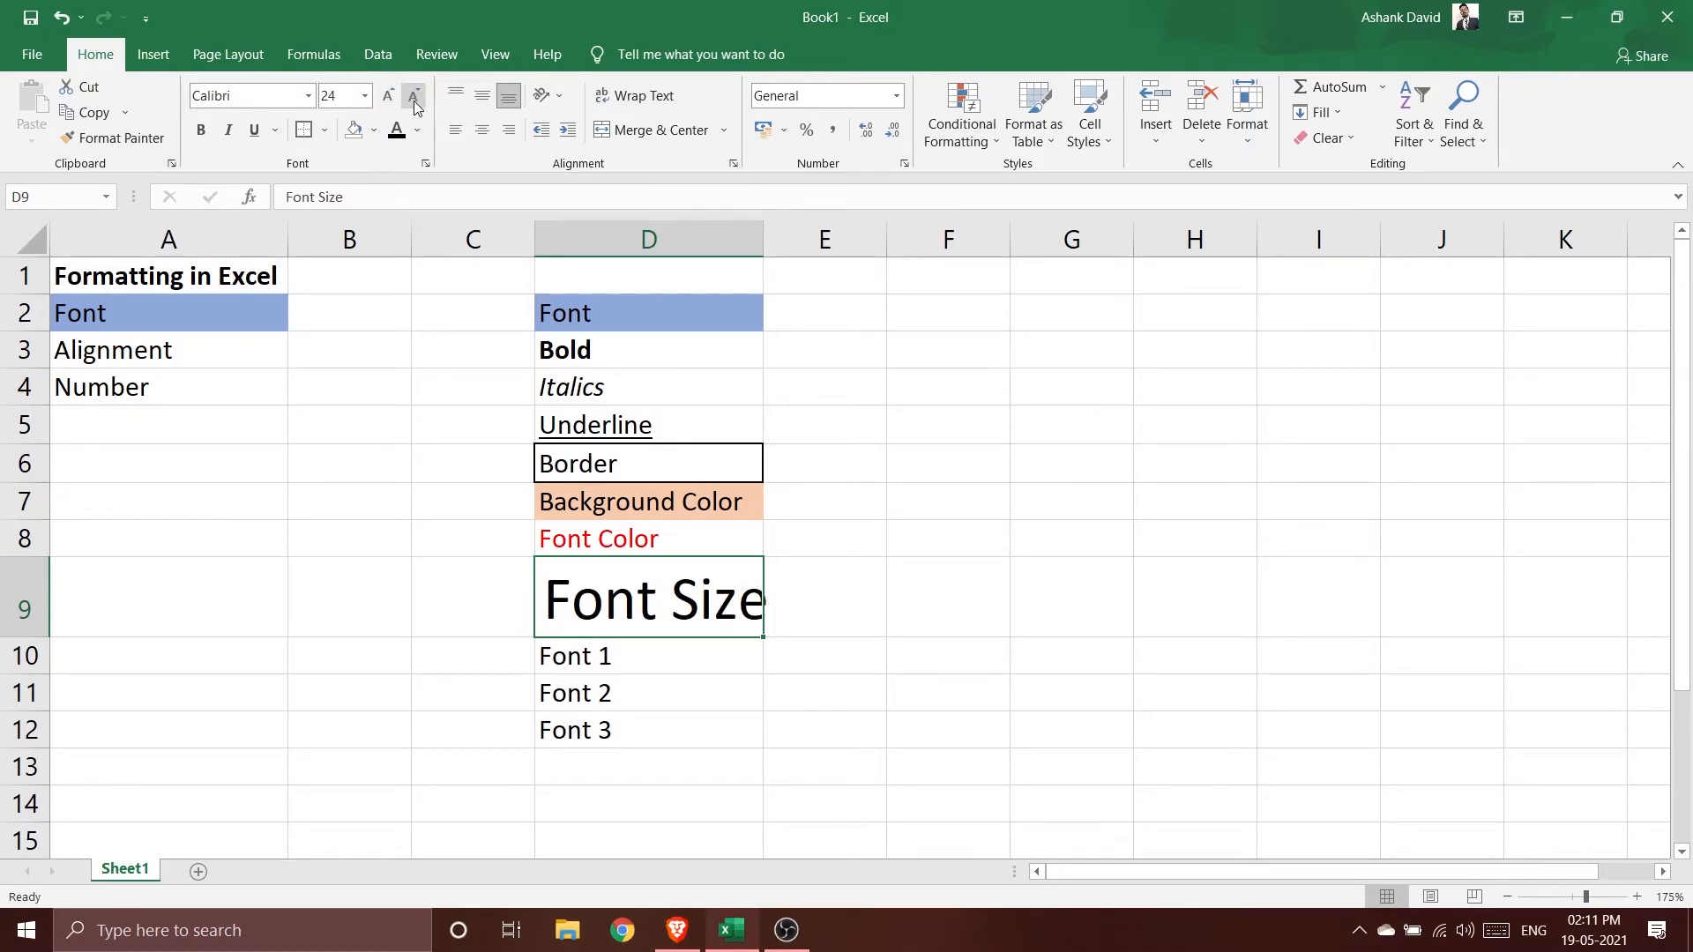
pyautogui.click(415, 98)
pyautogui.click(390, 103)
pyautogui.click(388, 99)
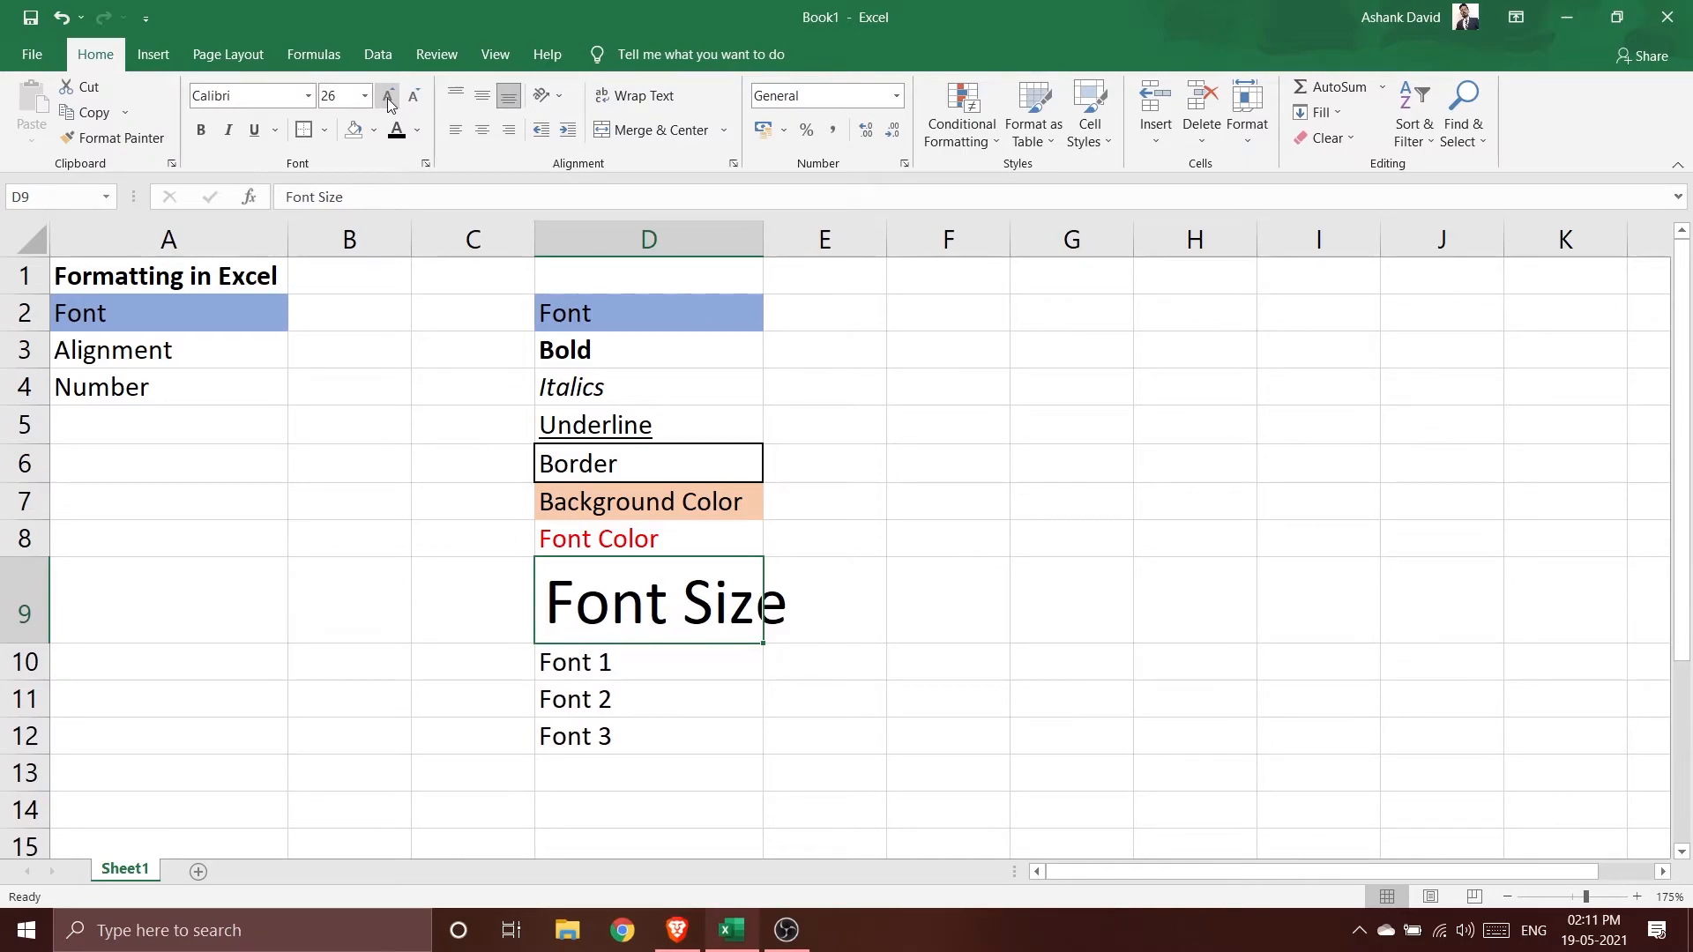
pyautogui.click(388, 98)
pyautogui.click(388, 98)
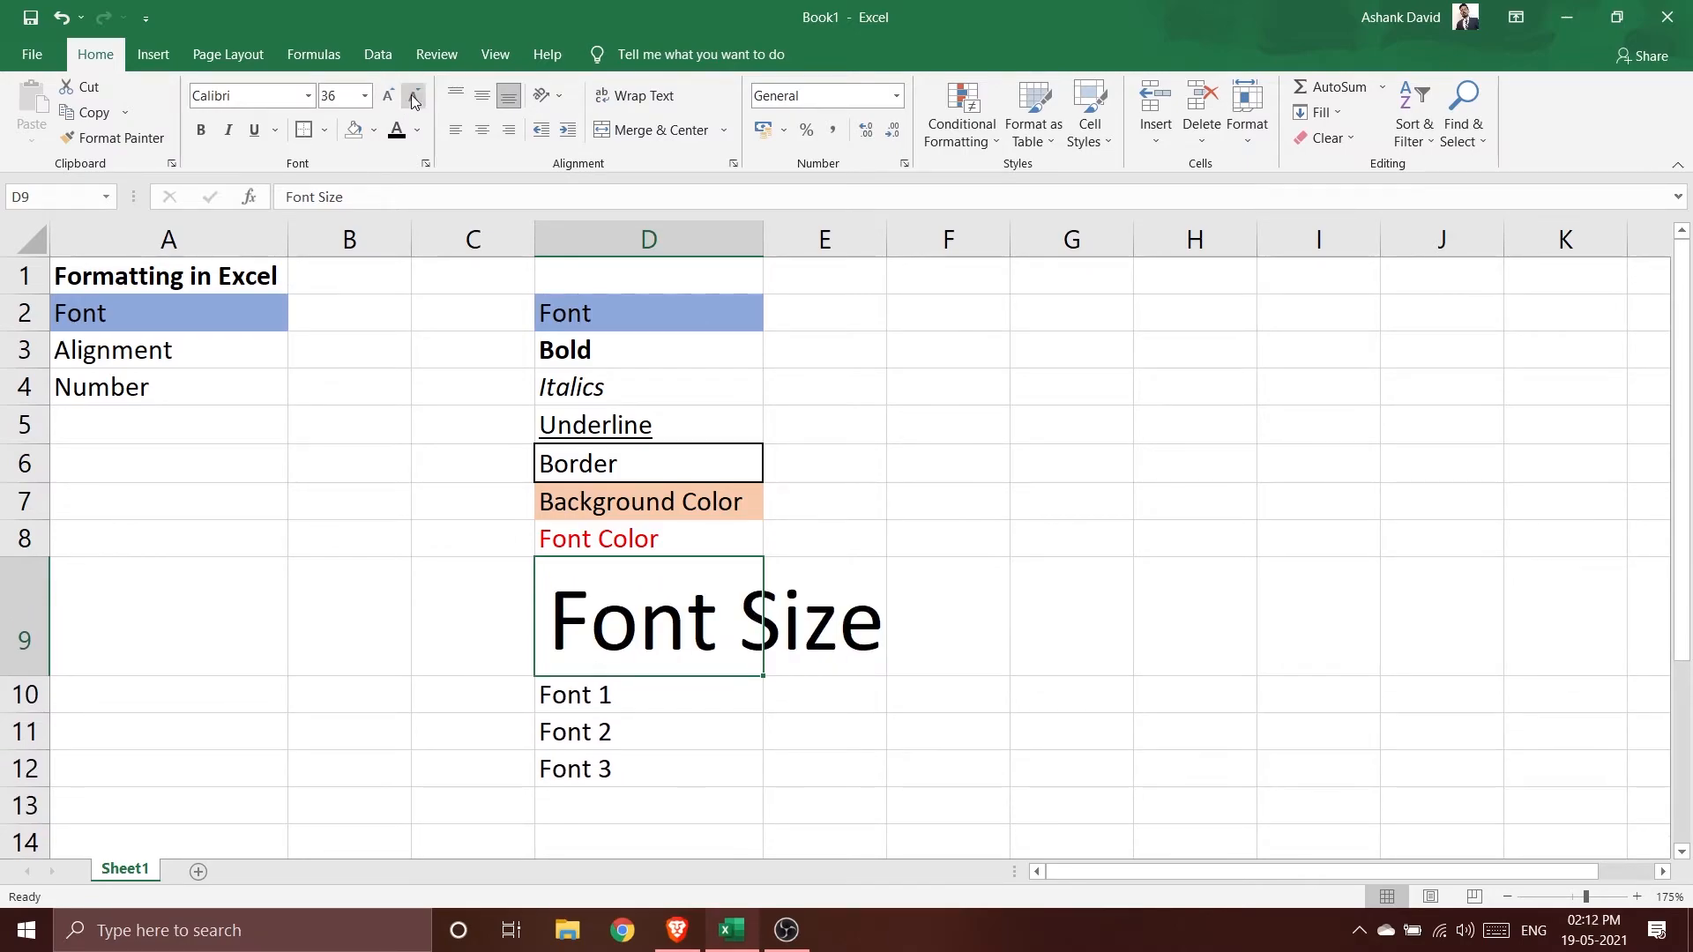
# Reduce the font size of cell D9 incrementally to 12 and raise it again to 16.
pyautogui.click(416, 104)
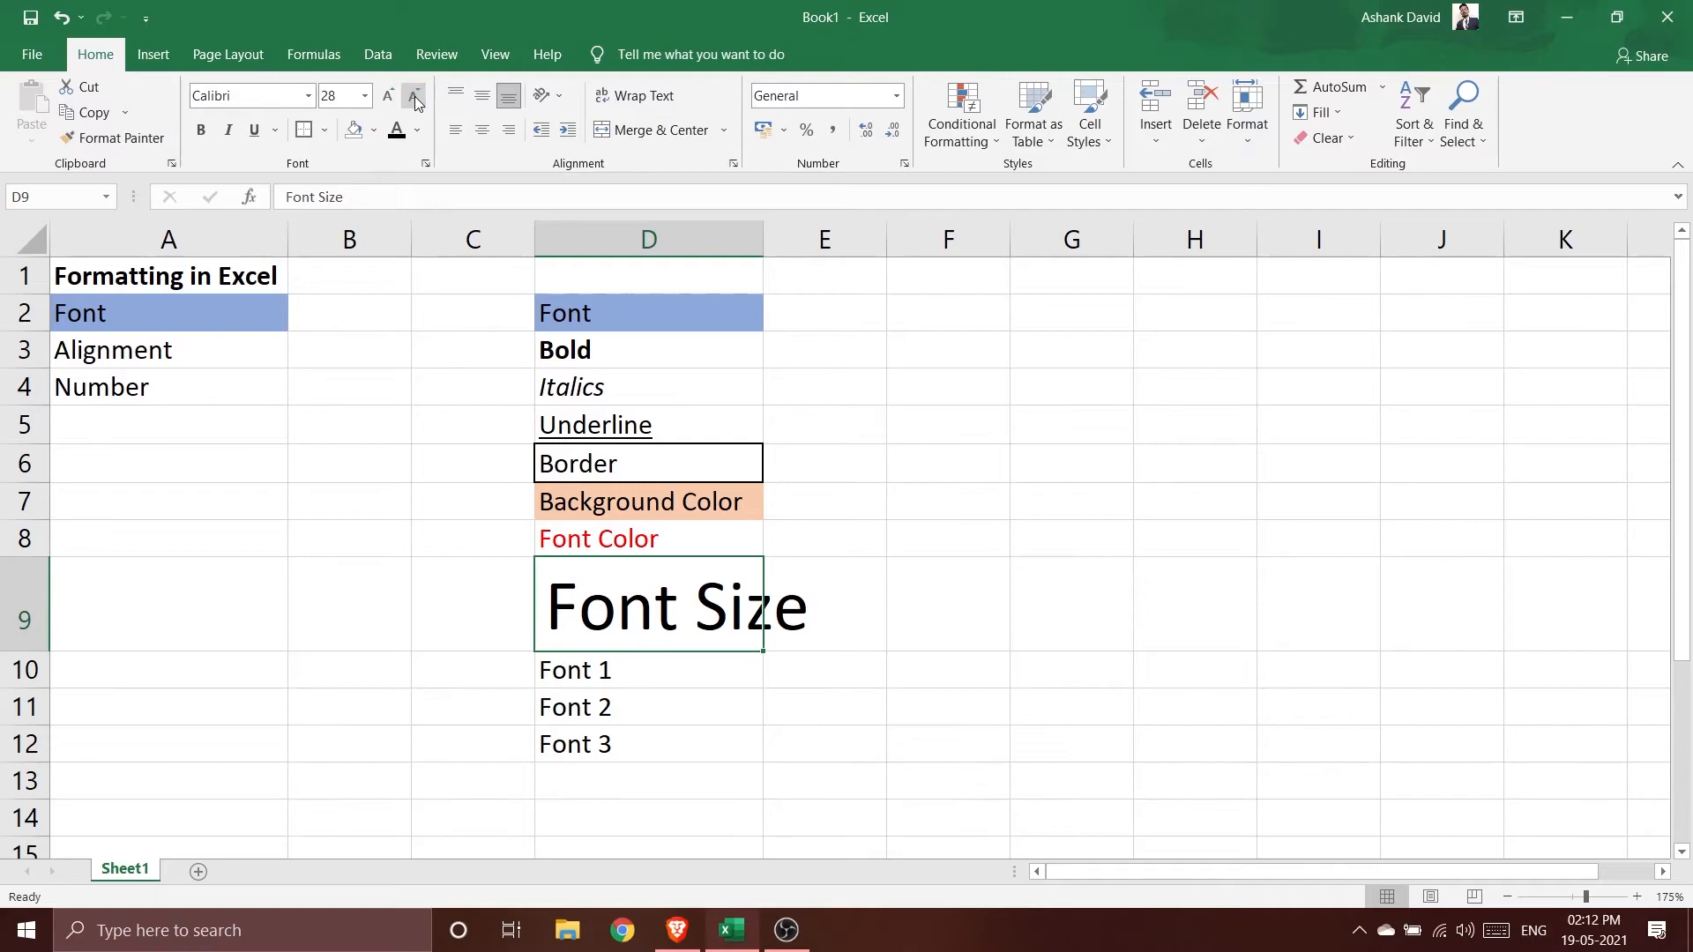
pyautogui.click(416, 103)
pyautogui.click(416, 103)
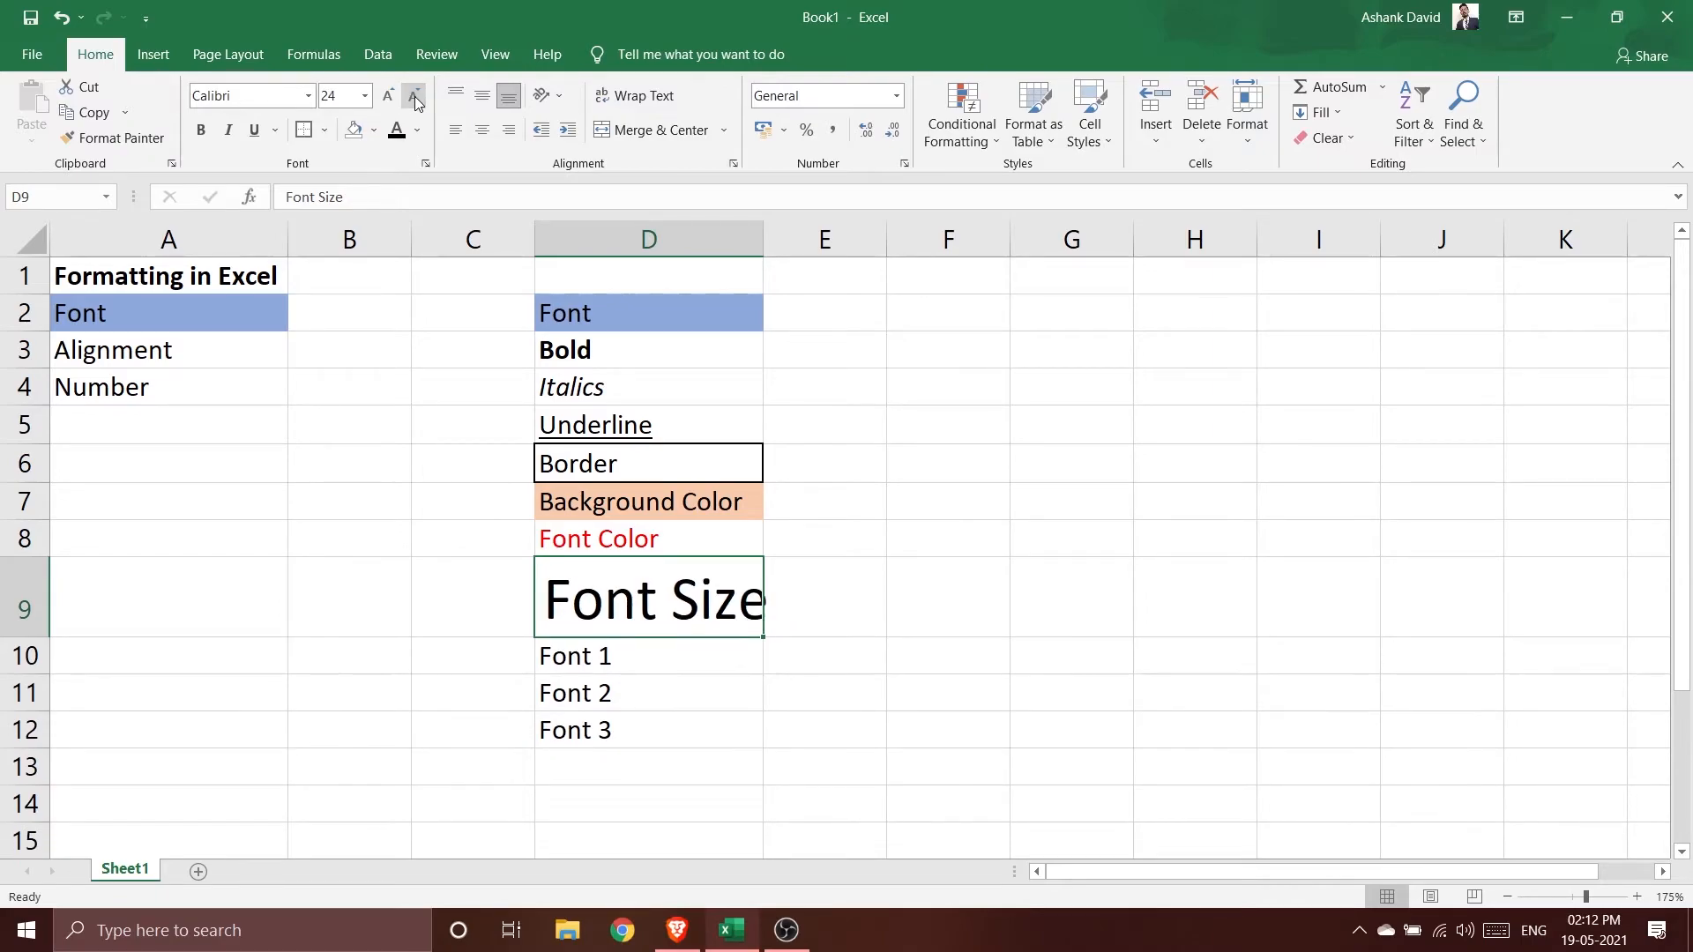
pyautogui.click(415, 97)
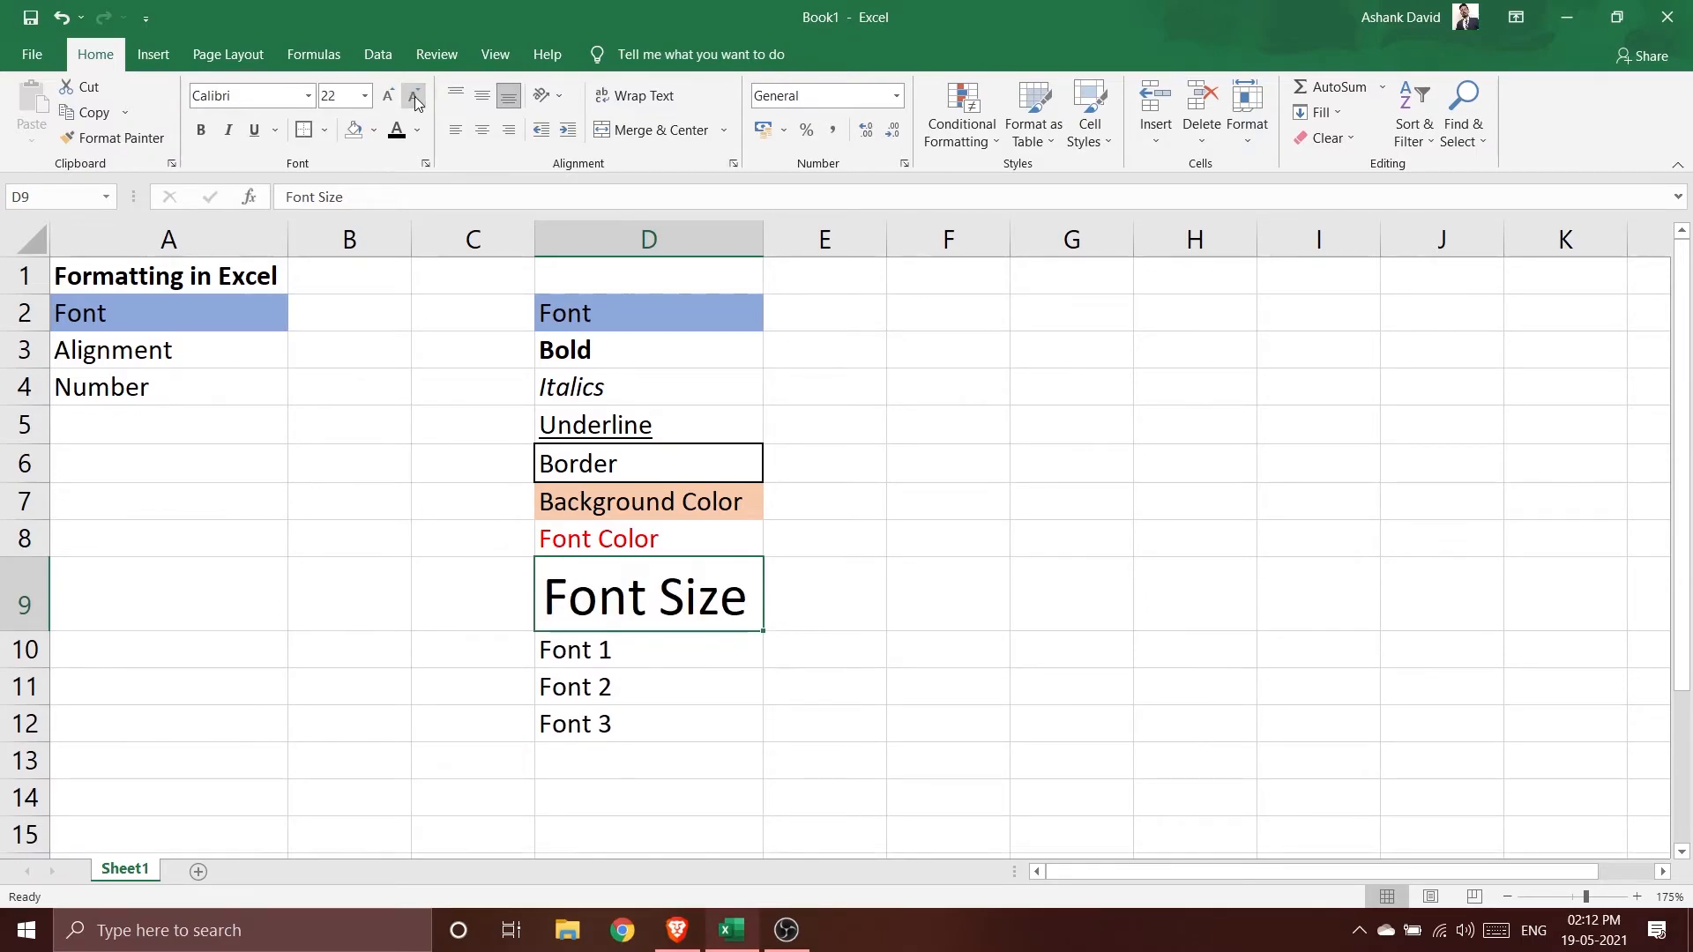
pyautogui.click(414, 97)
pyautogui.click(414, 97)
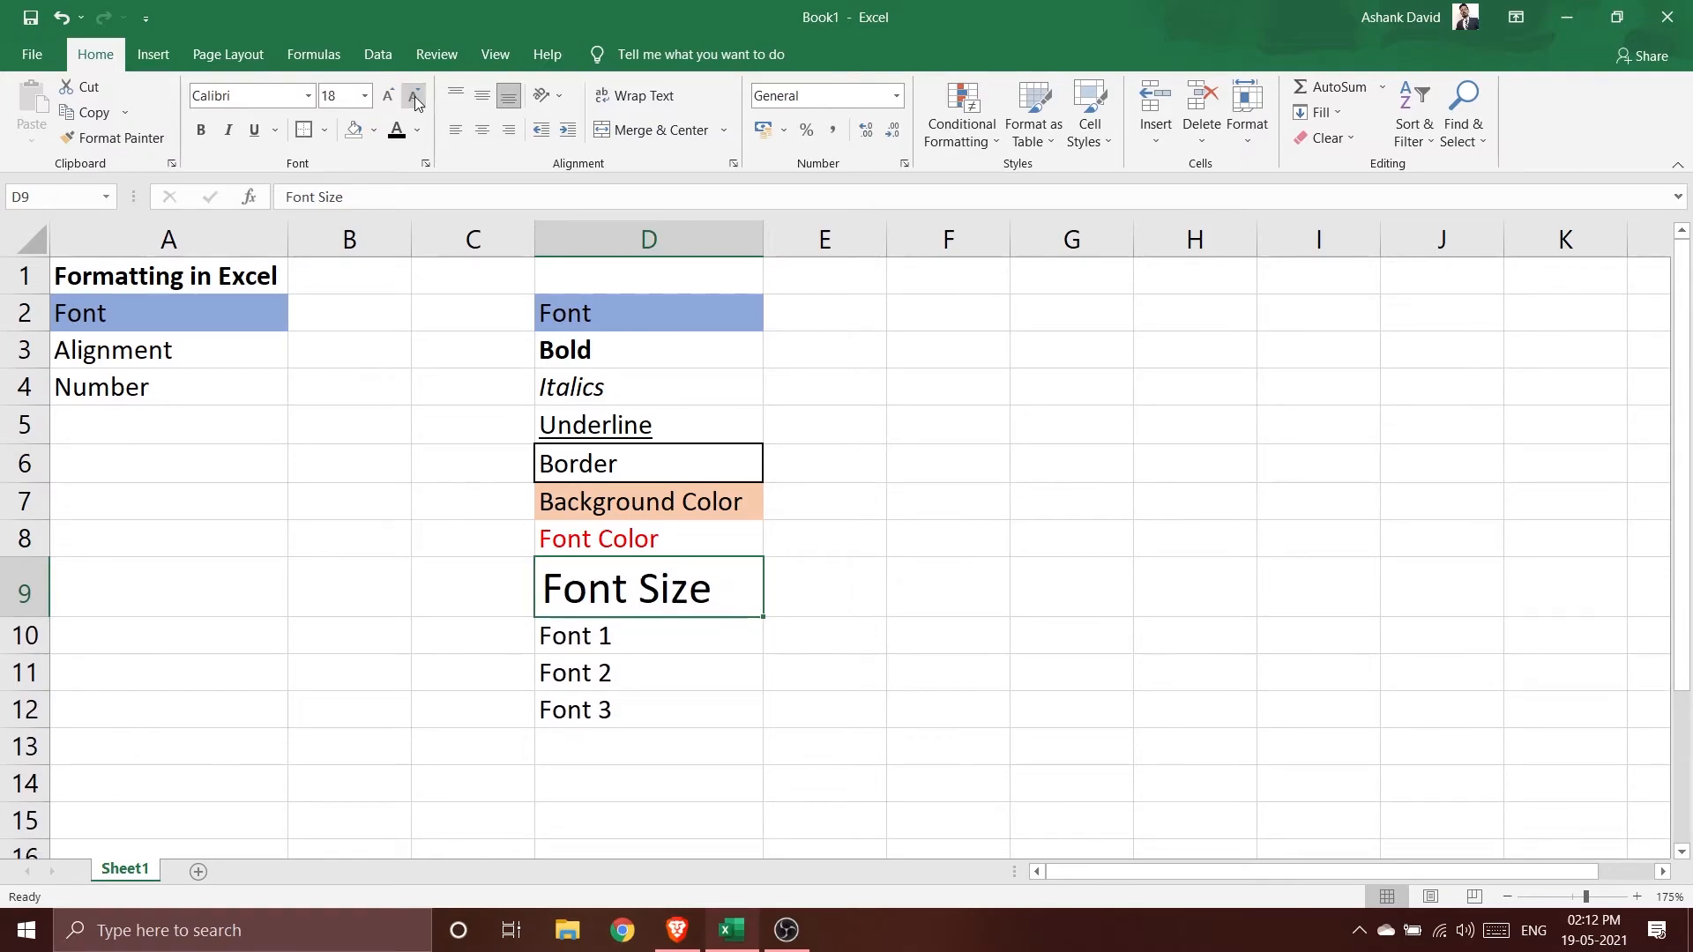
pyautogui.click(415, 97)
pyautogui.click(415, 97)
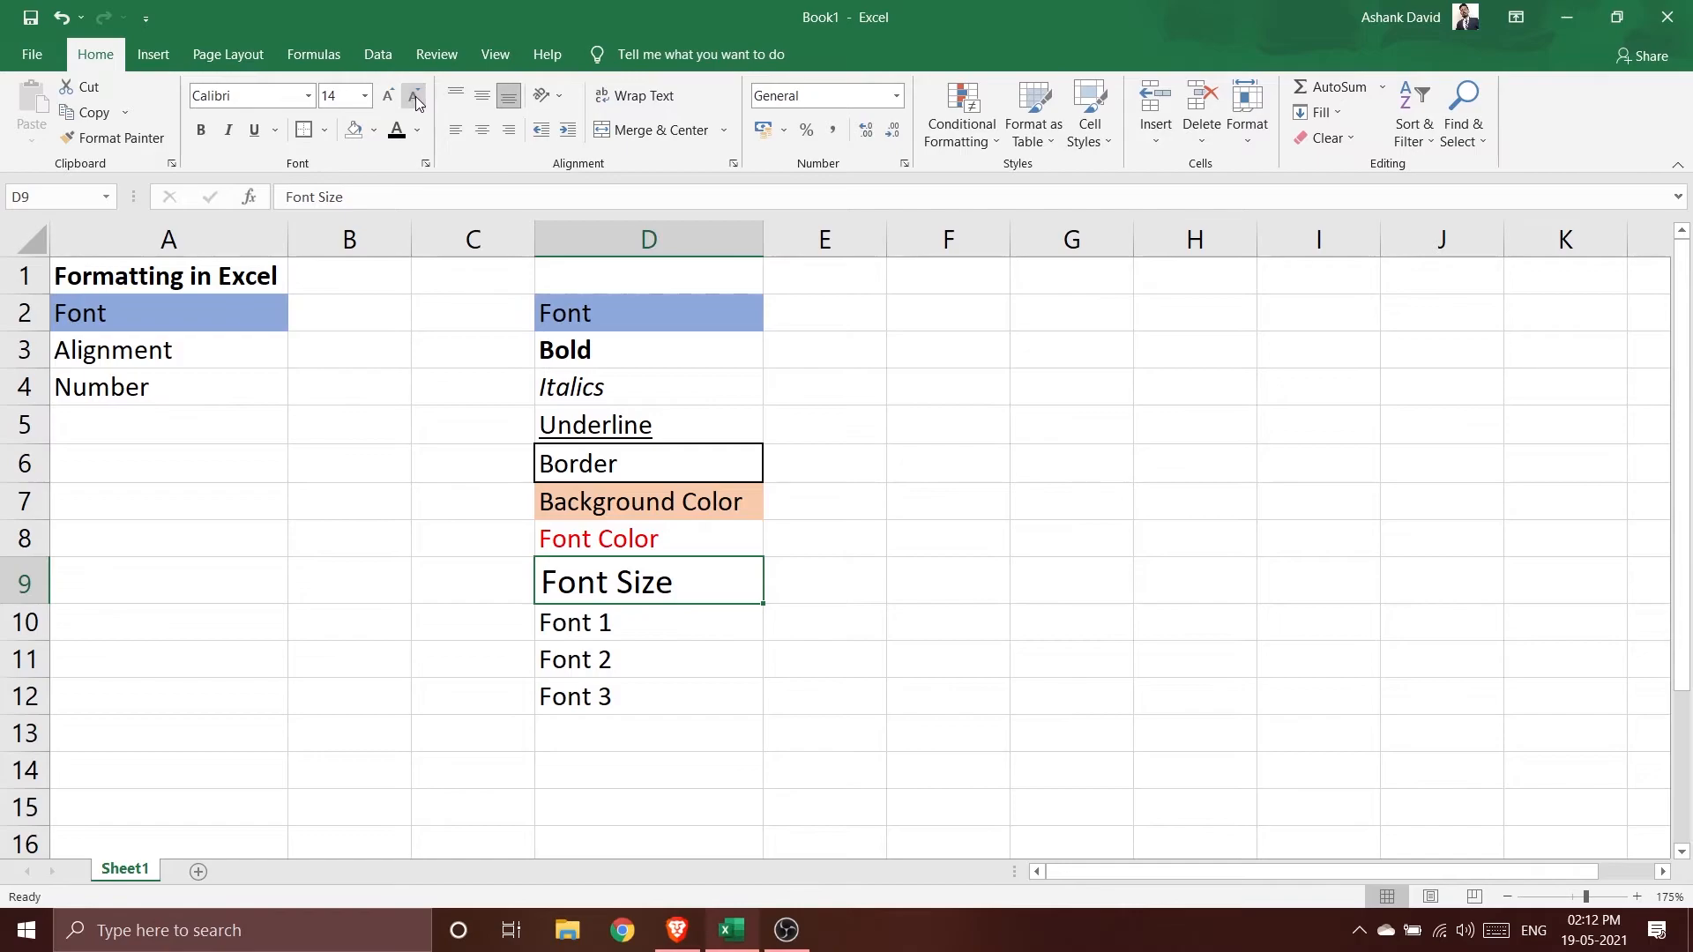
pyautogui.click(415, 97)
pyautogui.click(394, 103)
pyautogui.click(394, 102)
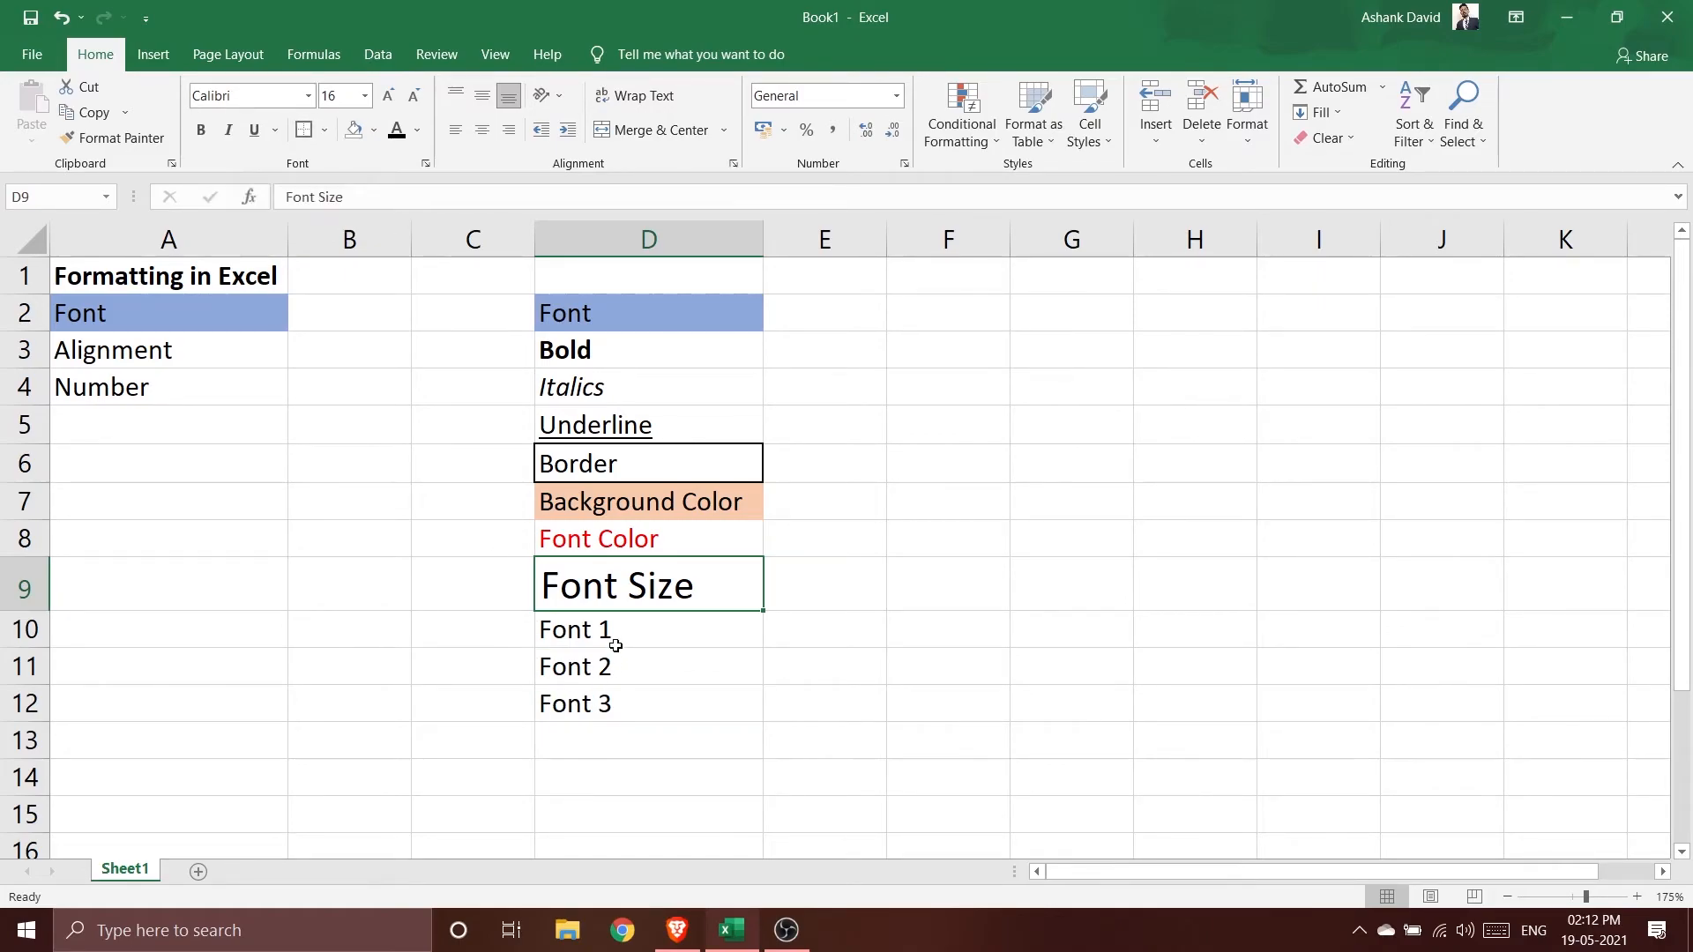
# Apply the Arcade Interlaced font to cell D10, containing Font 1.
pyautogui.moveTo(631, 635); pyautogui.dragTo(627, 711)
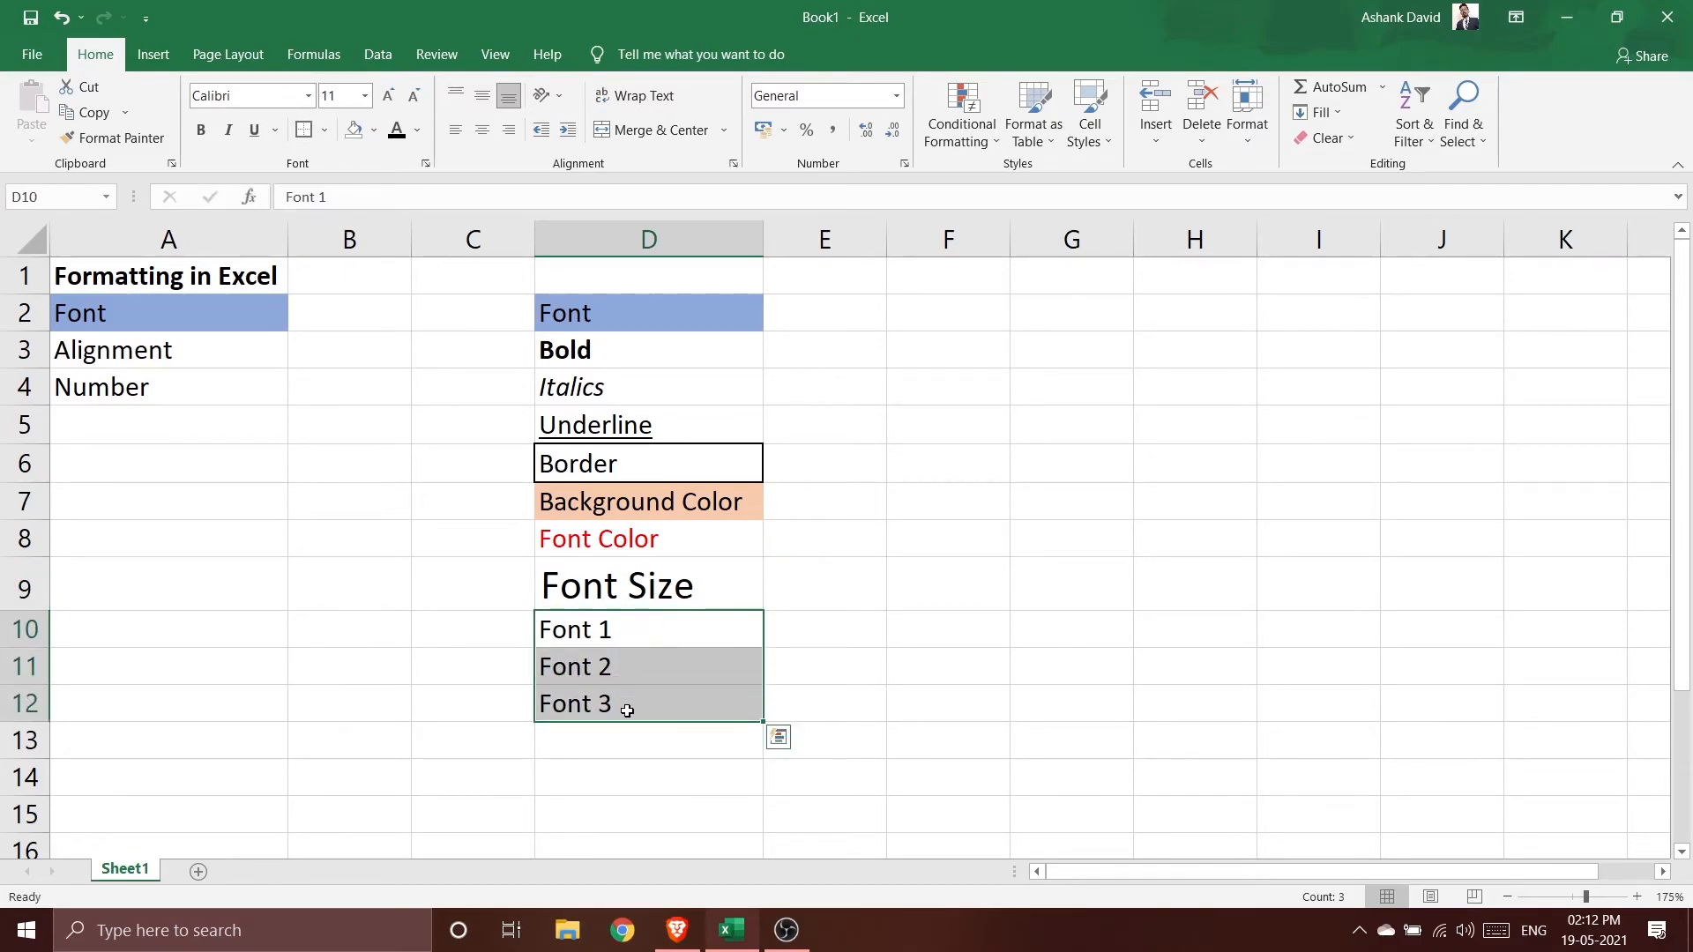
pyautogui.click(798, 654)
pyautogui.click(696, 629)
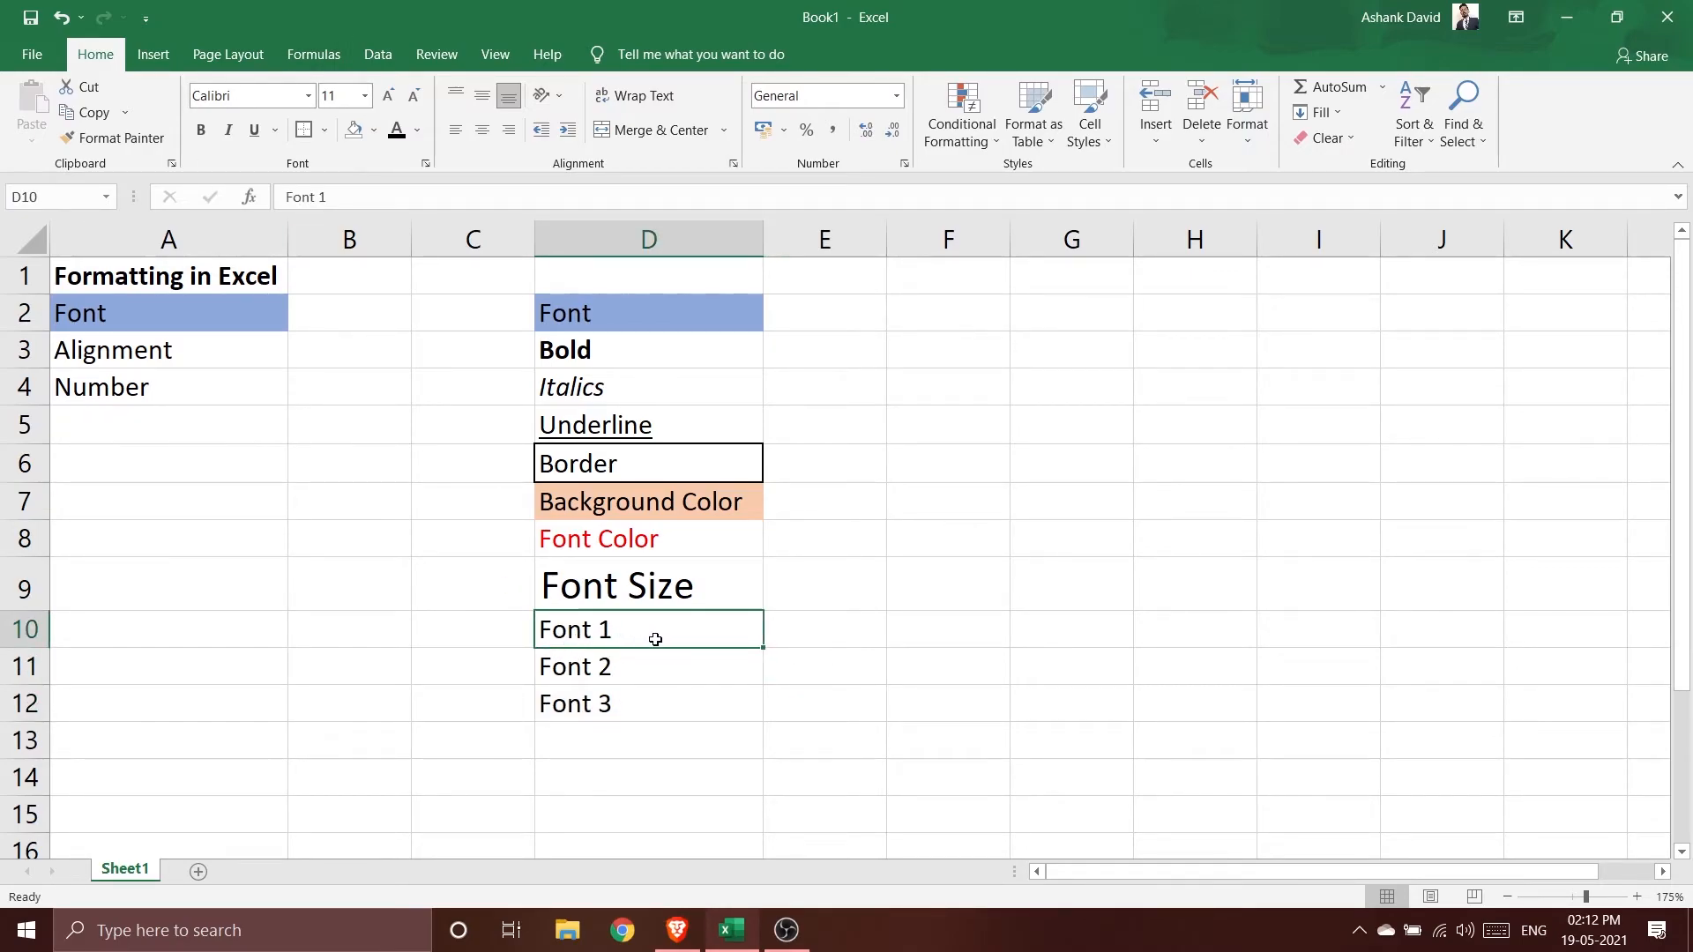
pyautogui.click(308, 96)
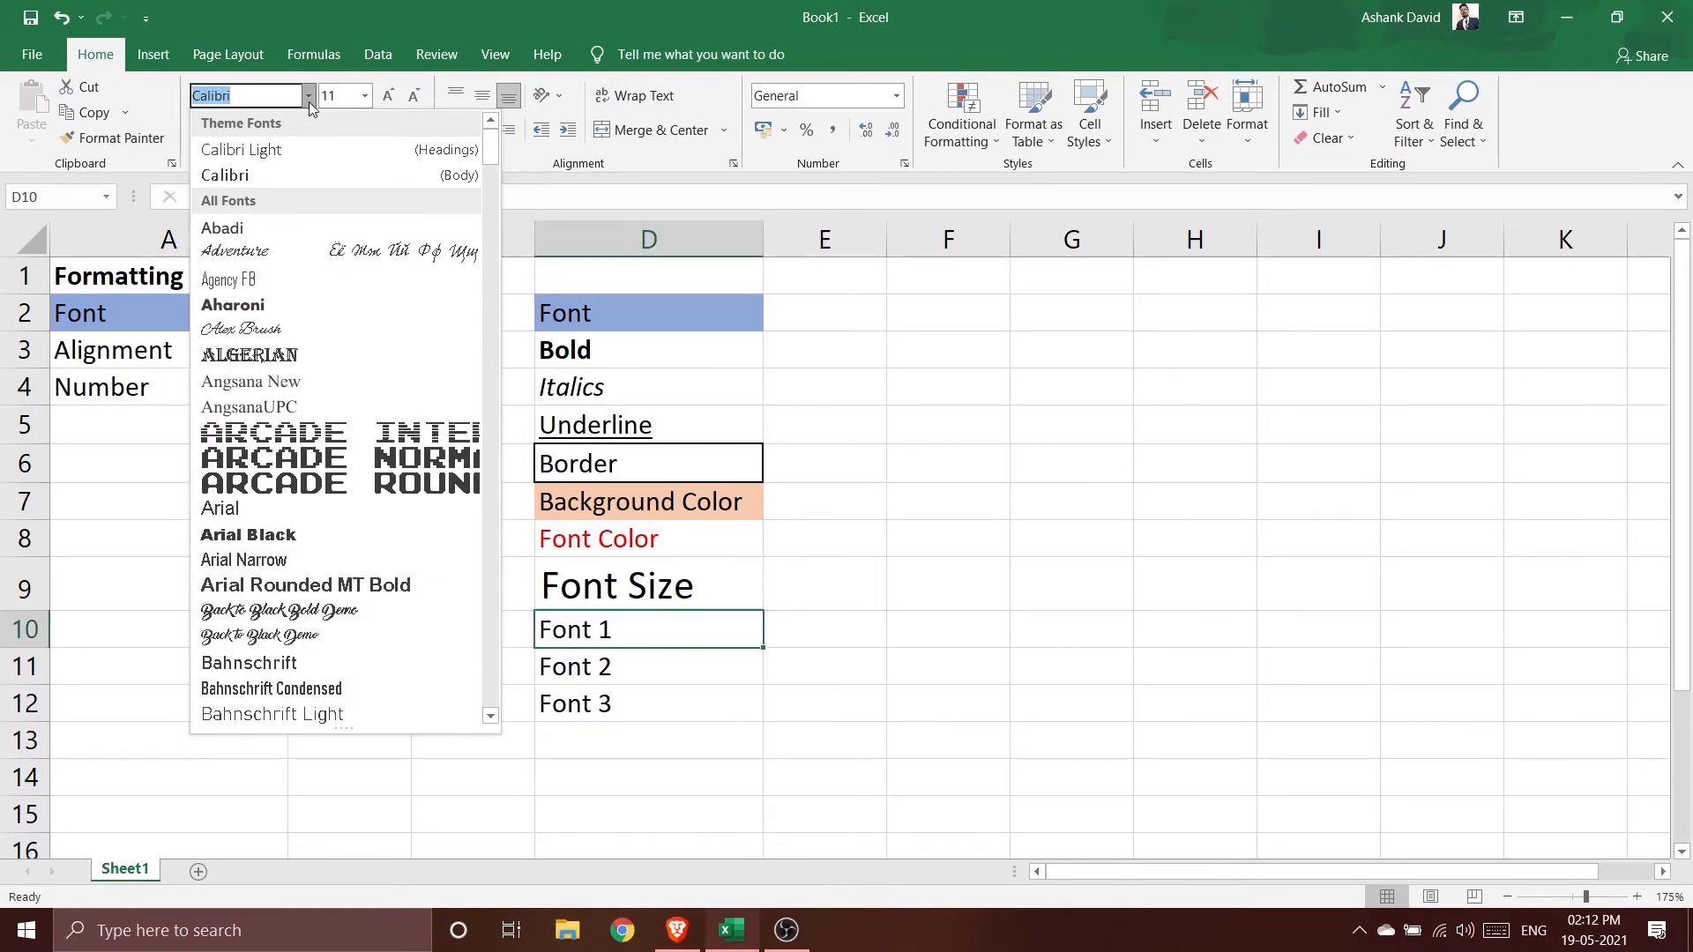
pyautogui.moveTo(494, 151)
pyautogui.mouseDown()
pyautogui.moveTo(483, 472)
pyautogui.moveTo(494, 150)
pyautogui.mouseUp()
pyautogui.click(309, 95)
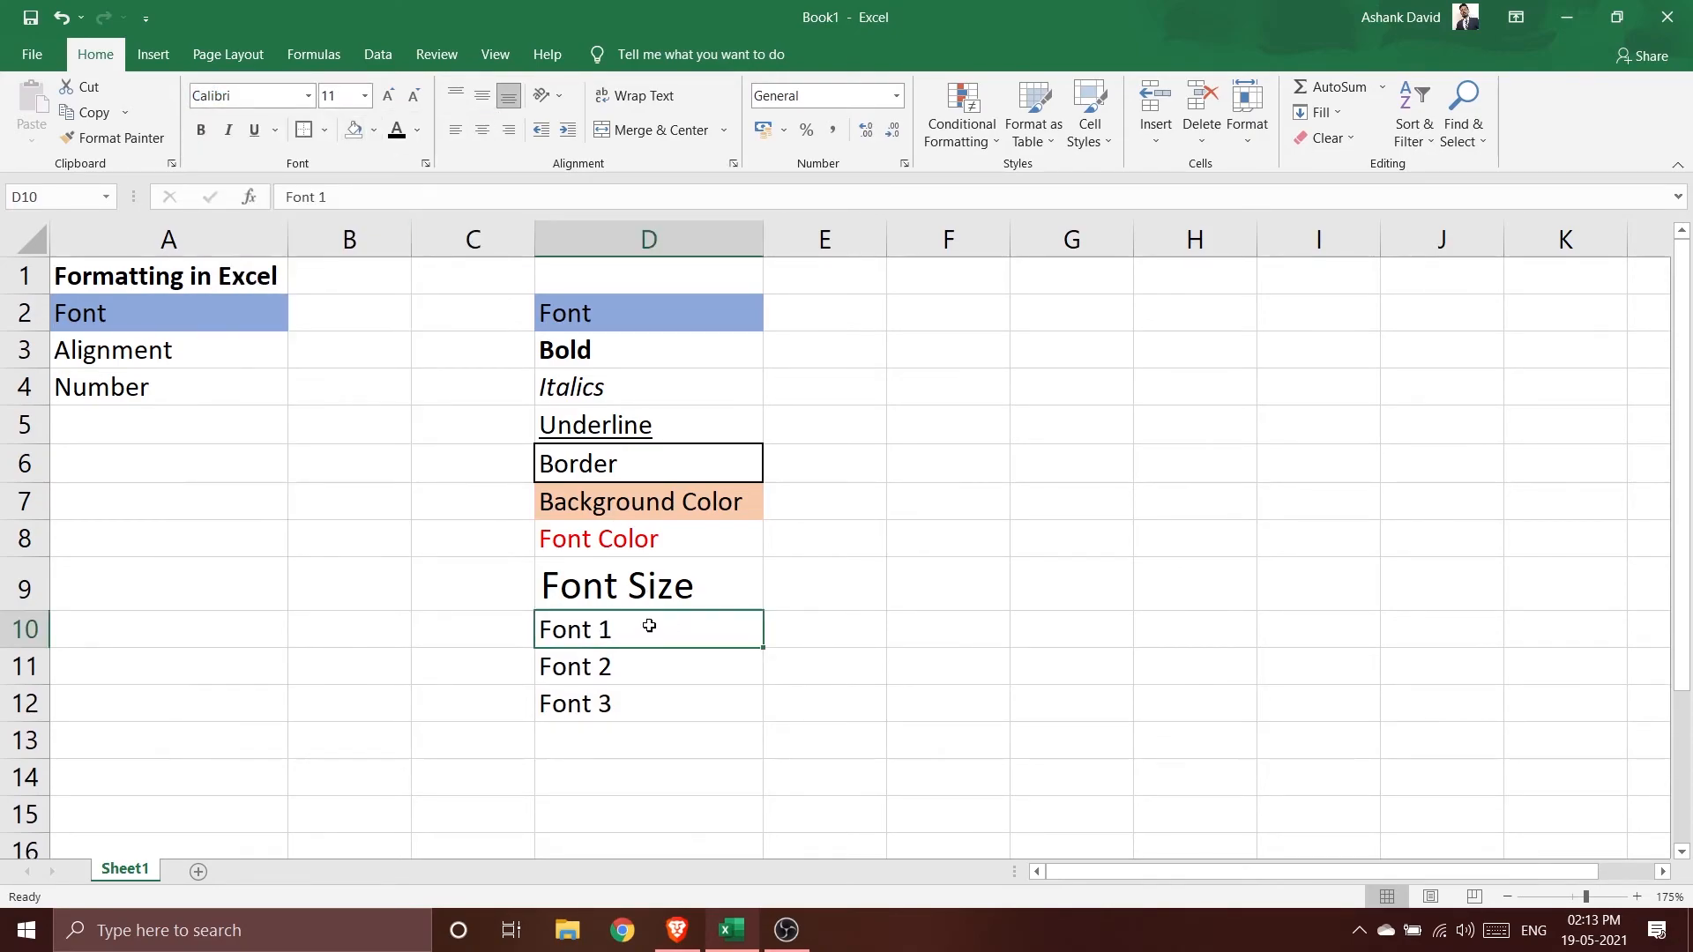
pyautogui.click(309, 95)
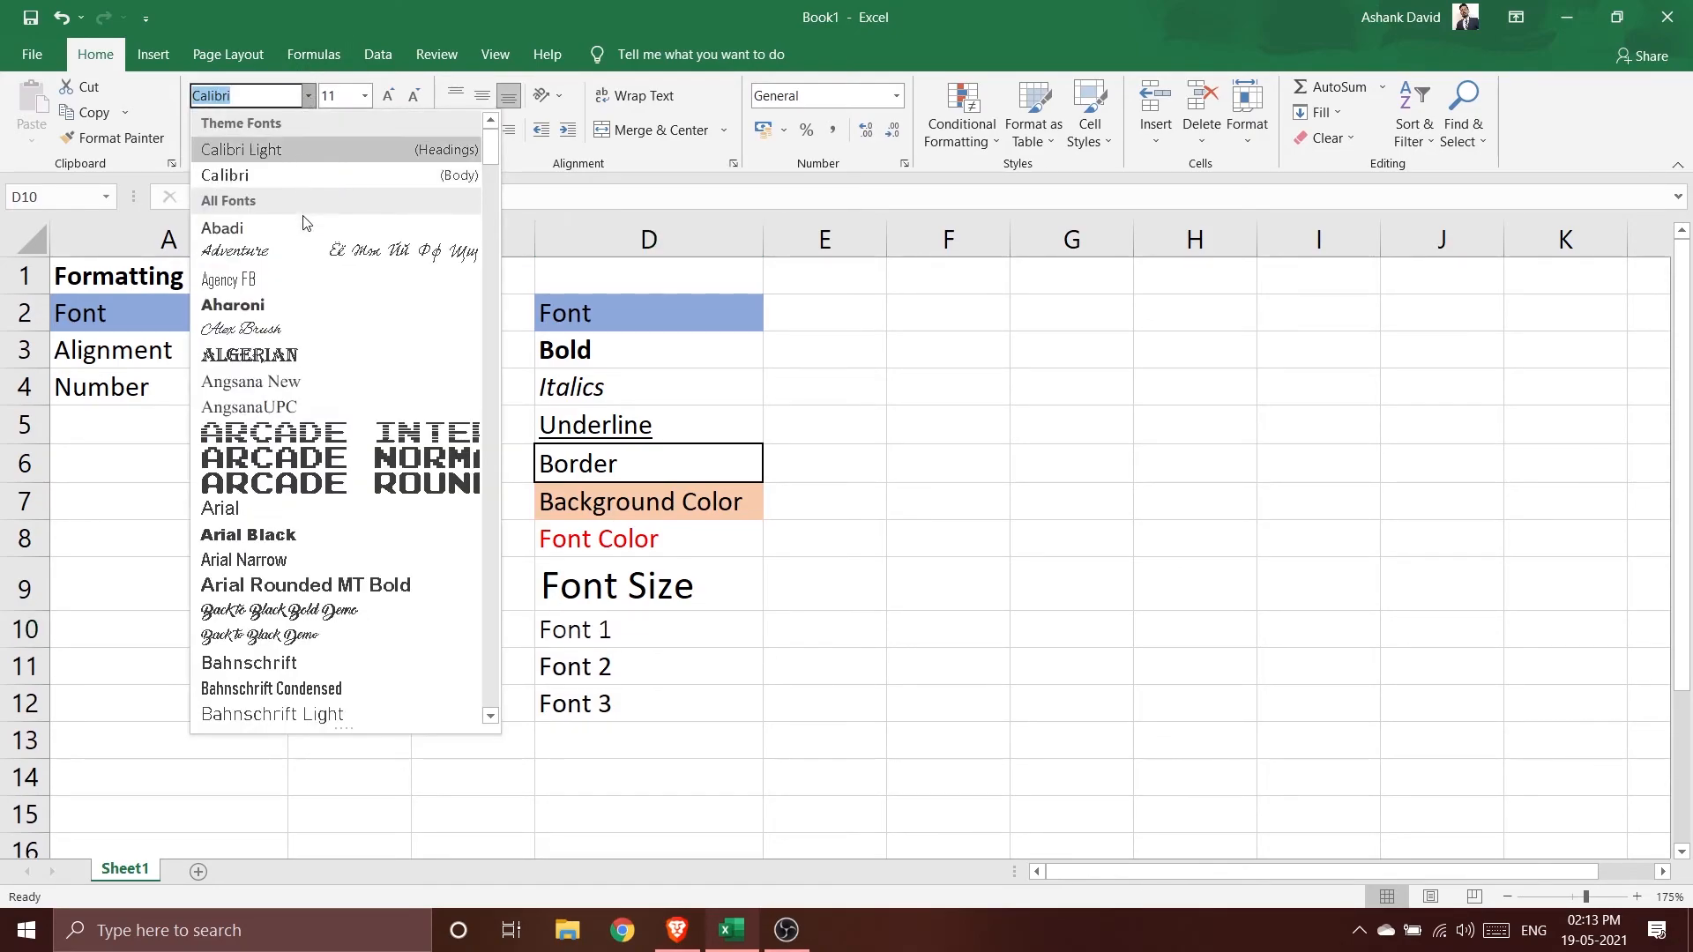
pyautogui.click(311, 421)
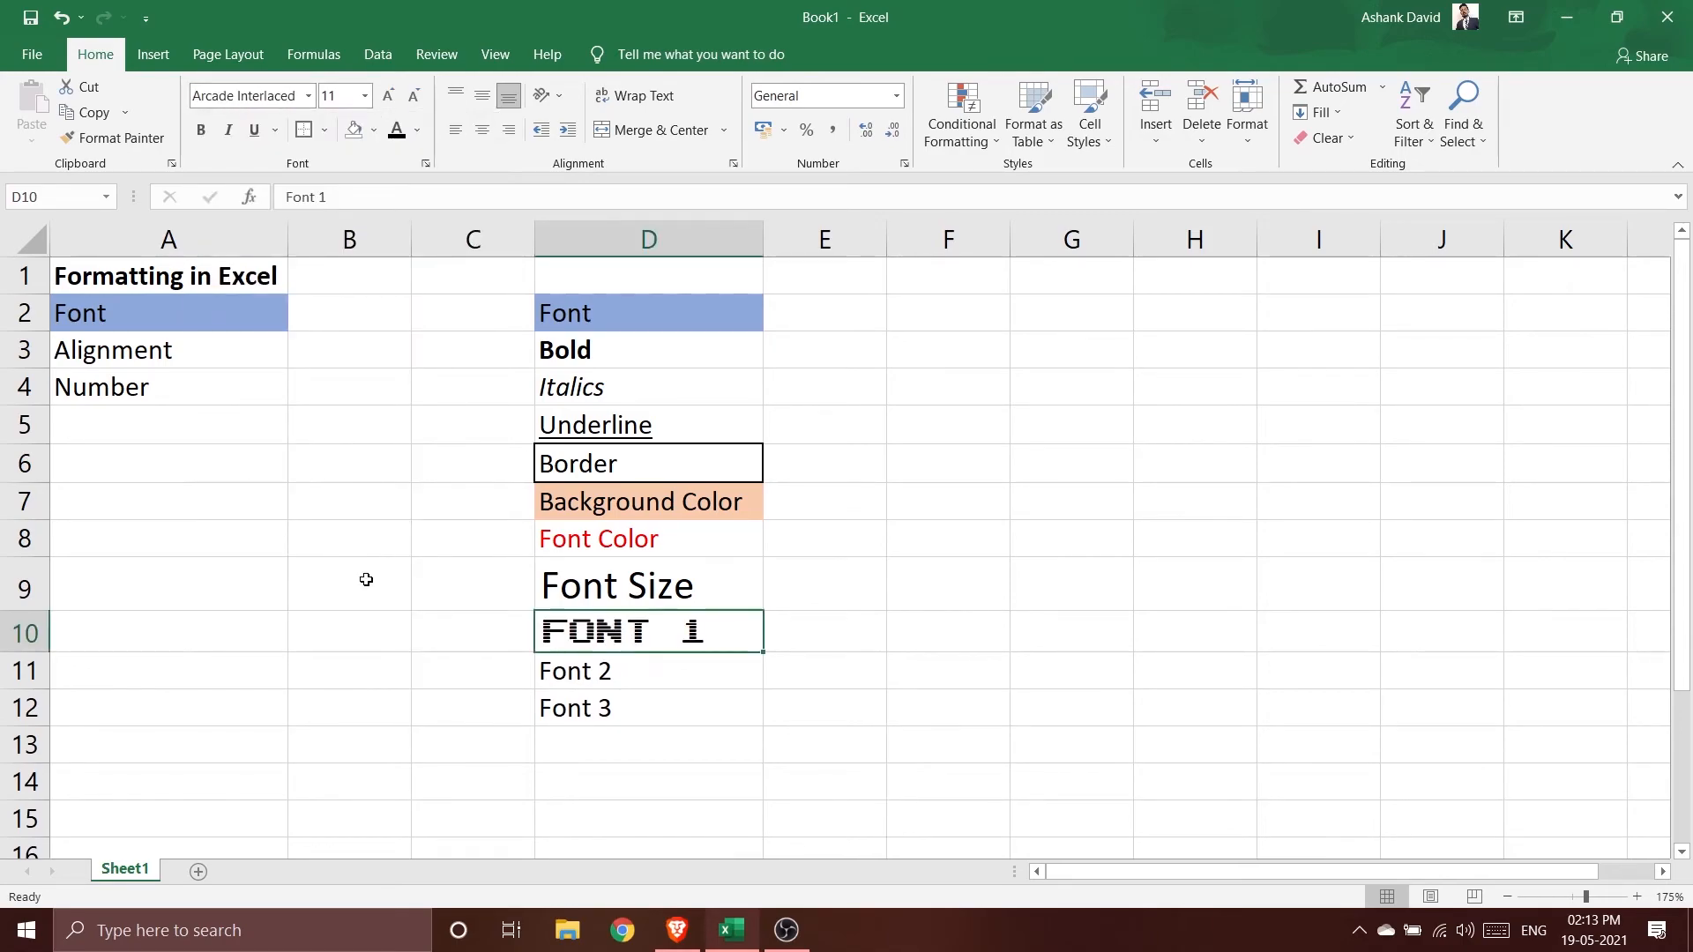
# Apply the Back to Black Bold Demo font to cell D11, containing Font 2.
pyautogui.click(622, 674)
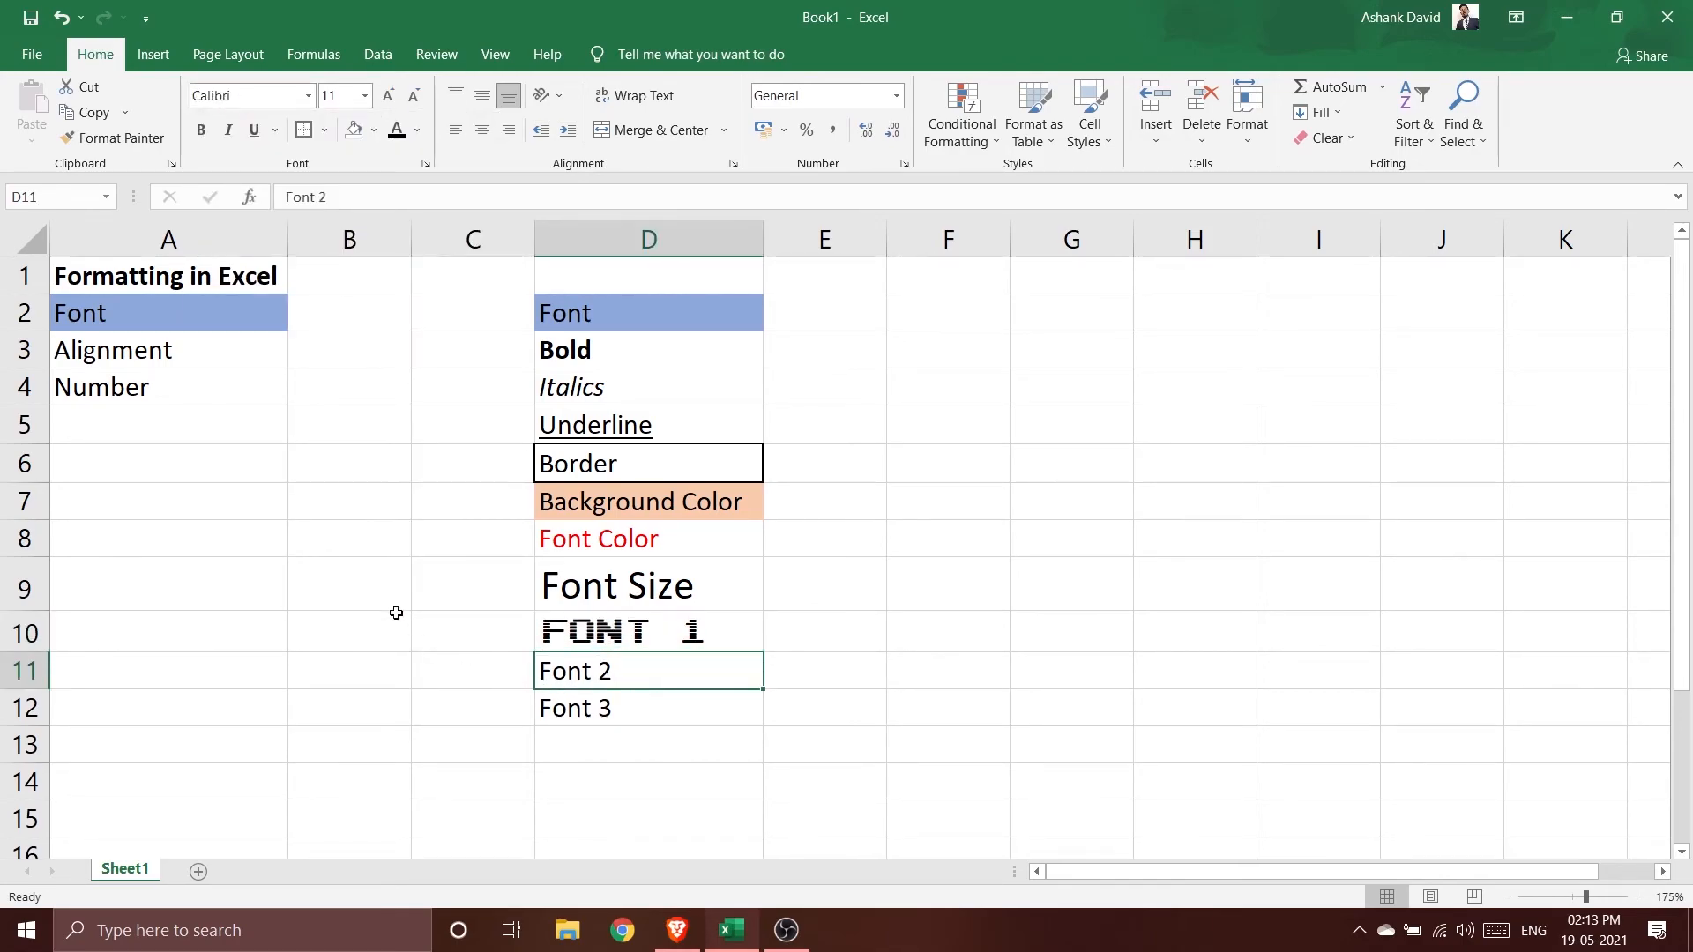
pyautogui.click(309, 95)
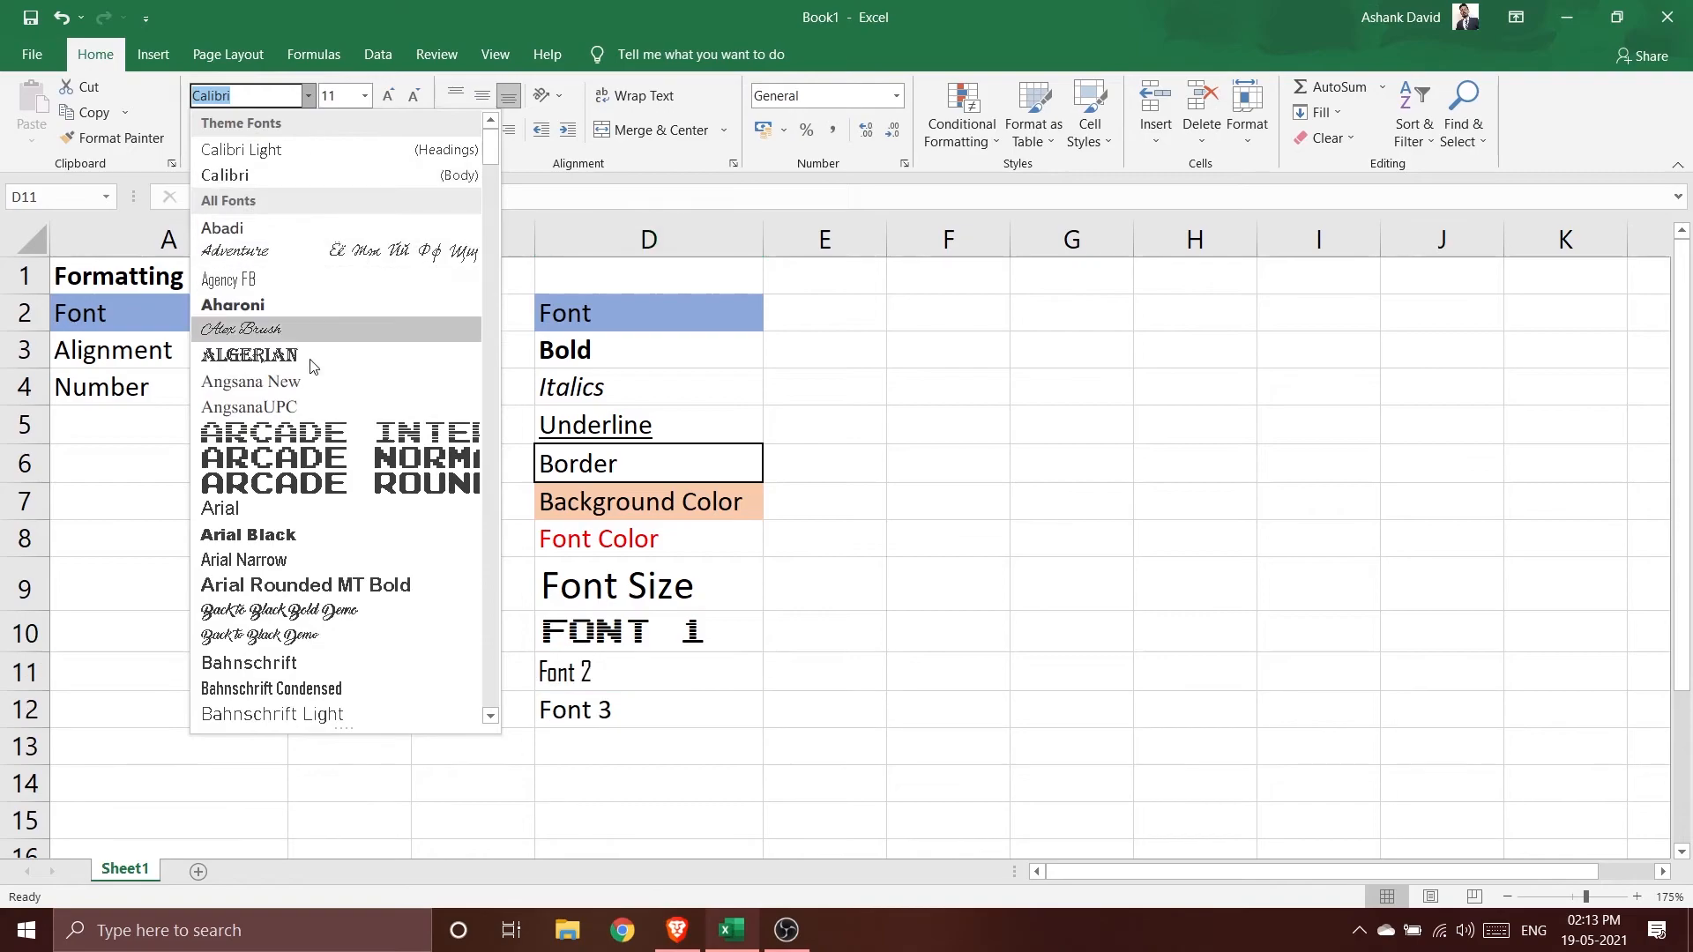
pyautogui.click(304, 615)
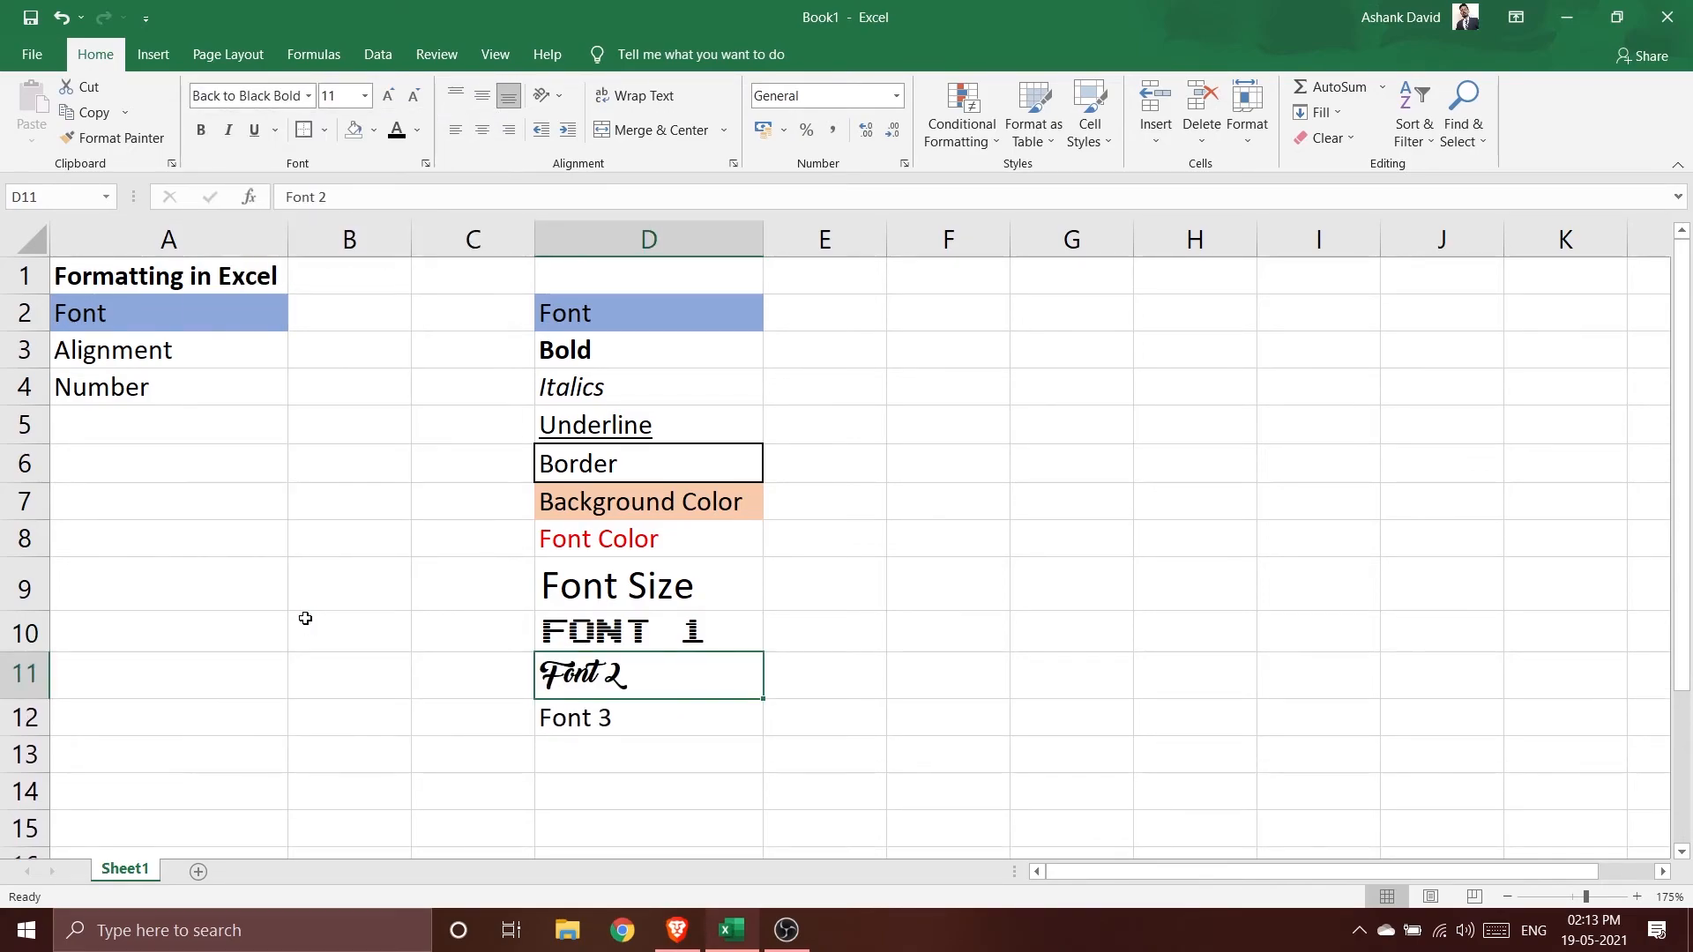
# Apply the Chiller font to cell D12, containing Font 3.
pyautogui.click(698, 724)
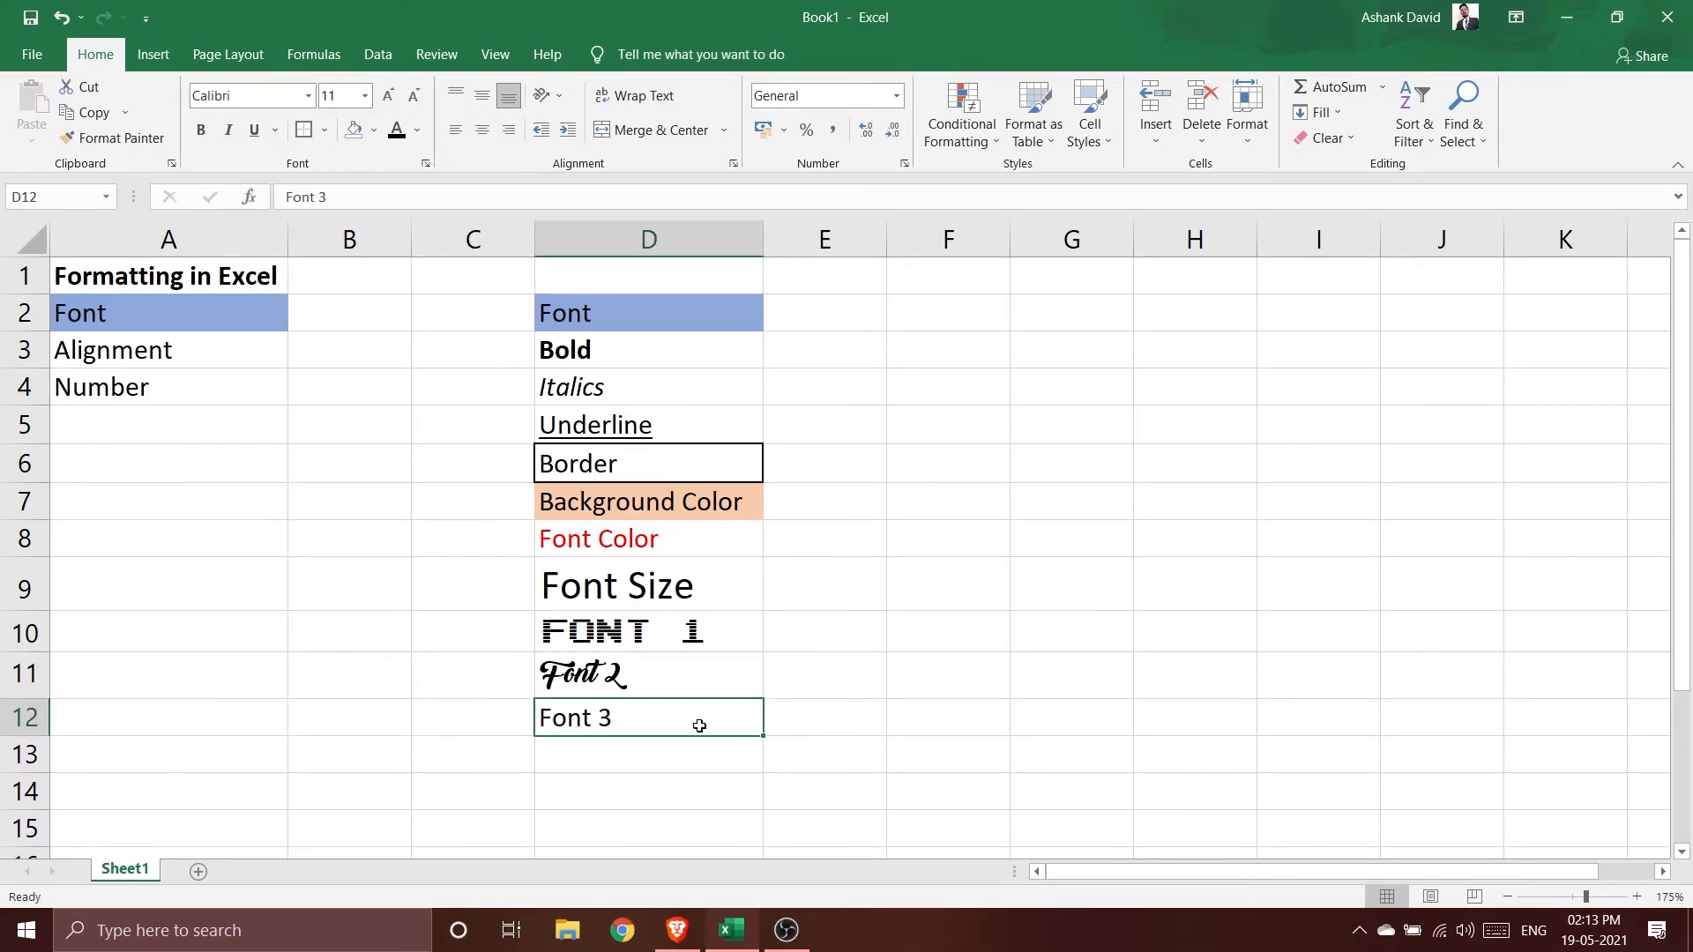
pyautogui.click(309, 96)
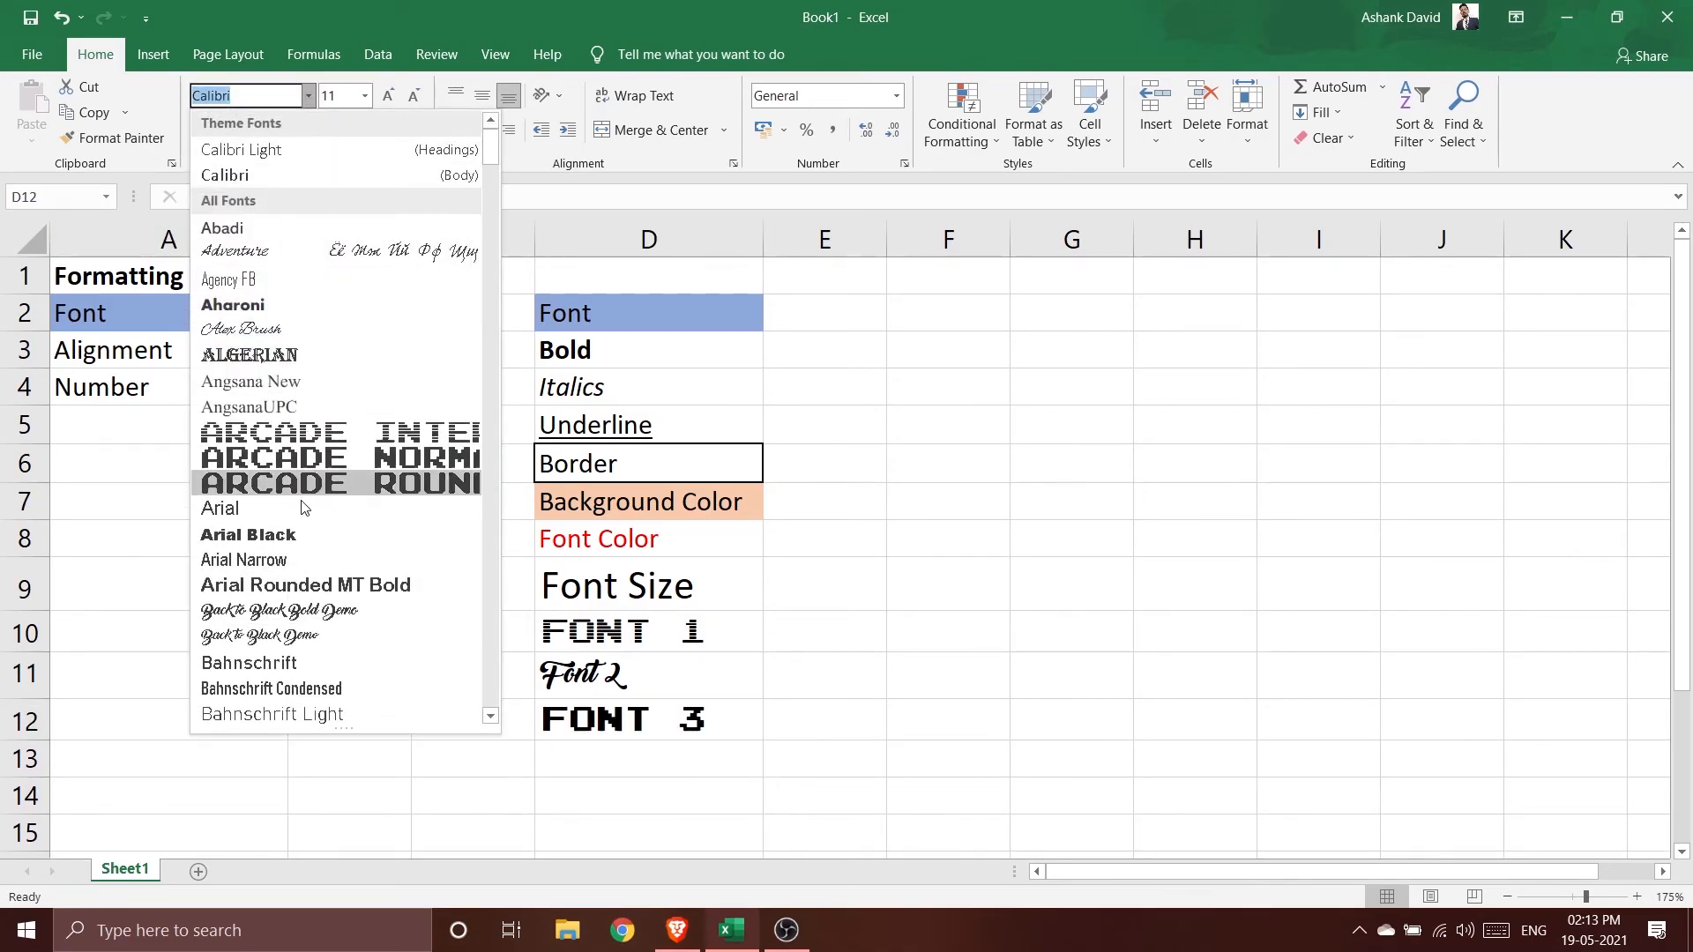
pyautogui.scroll(-8, 299, 612)
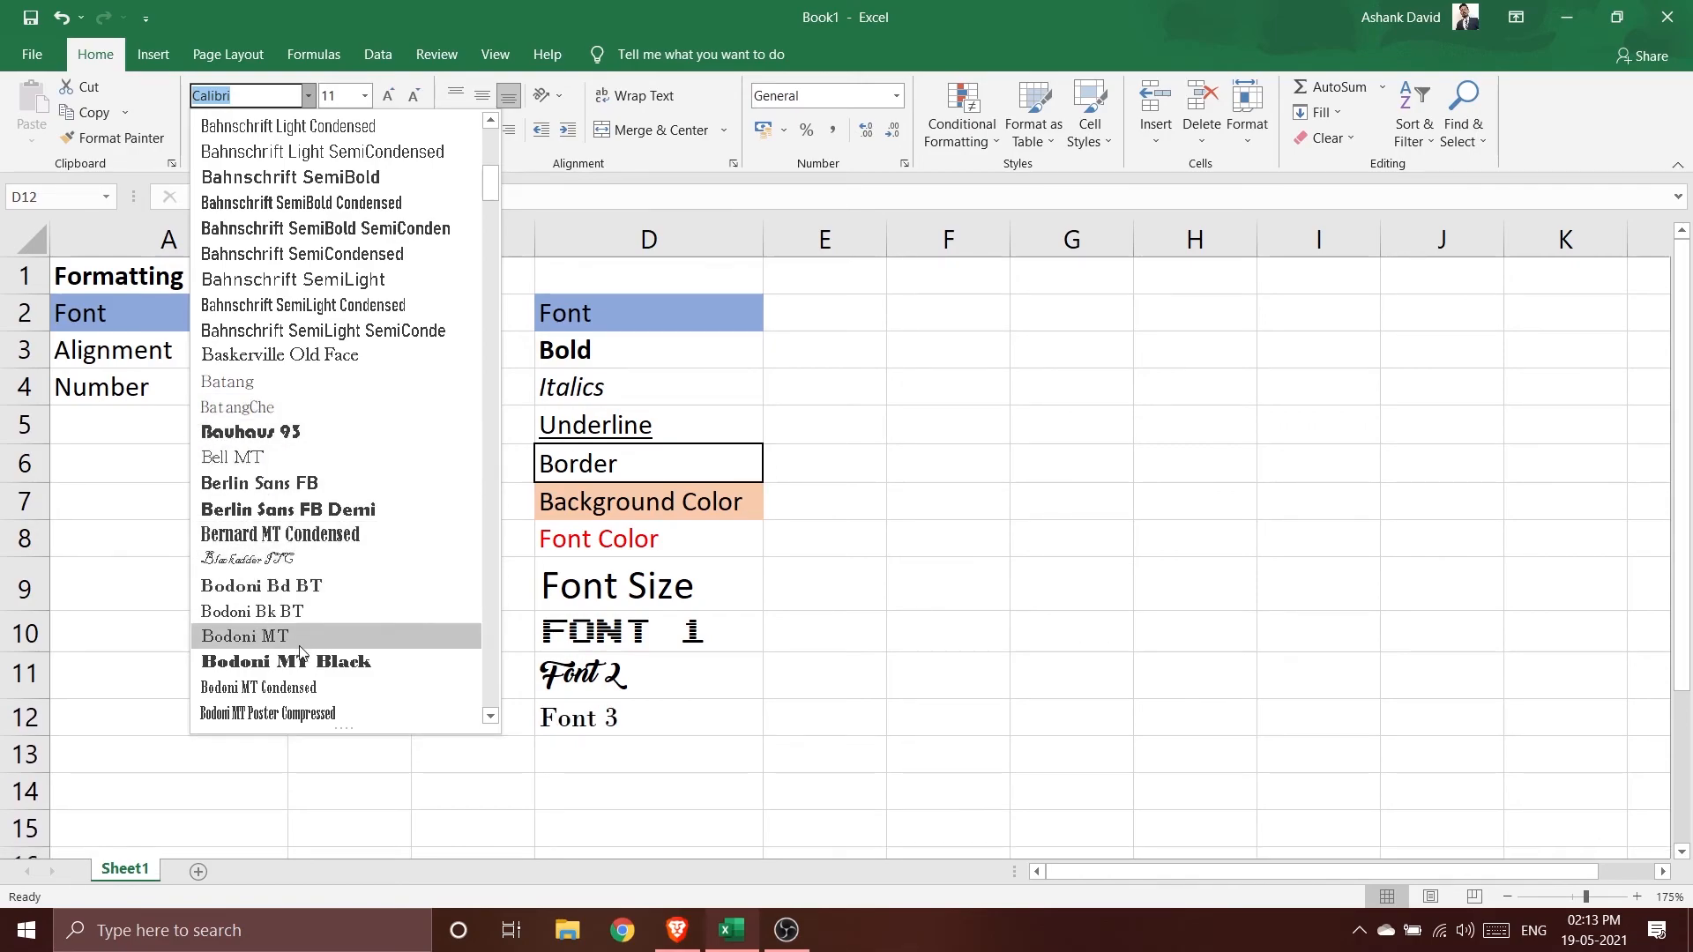
pyautogui.scroll(-4, 295, 688)
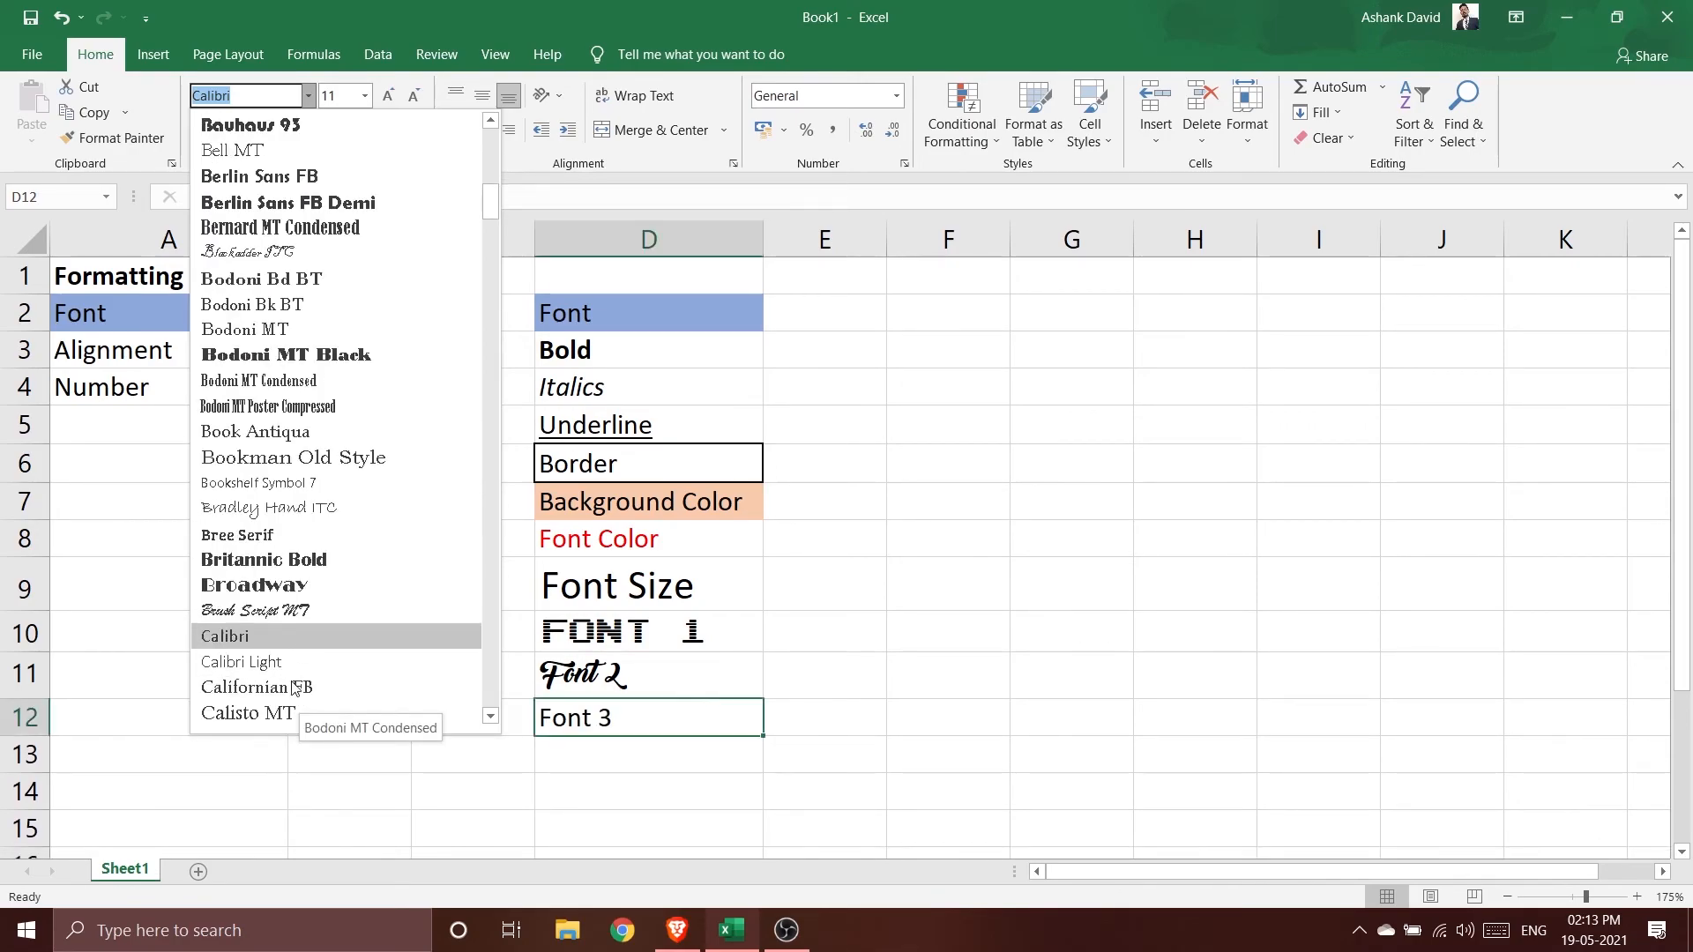
pyautogui.scroll(-7, 296, 688)
pyautogui.click(283, 579)
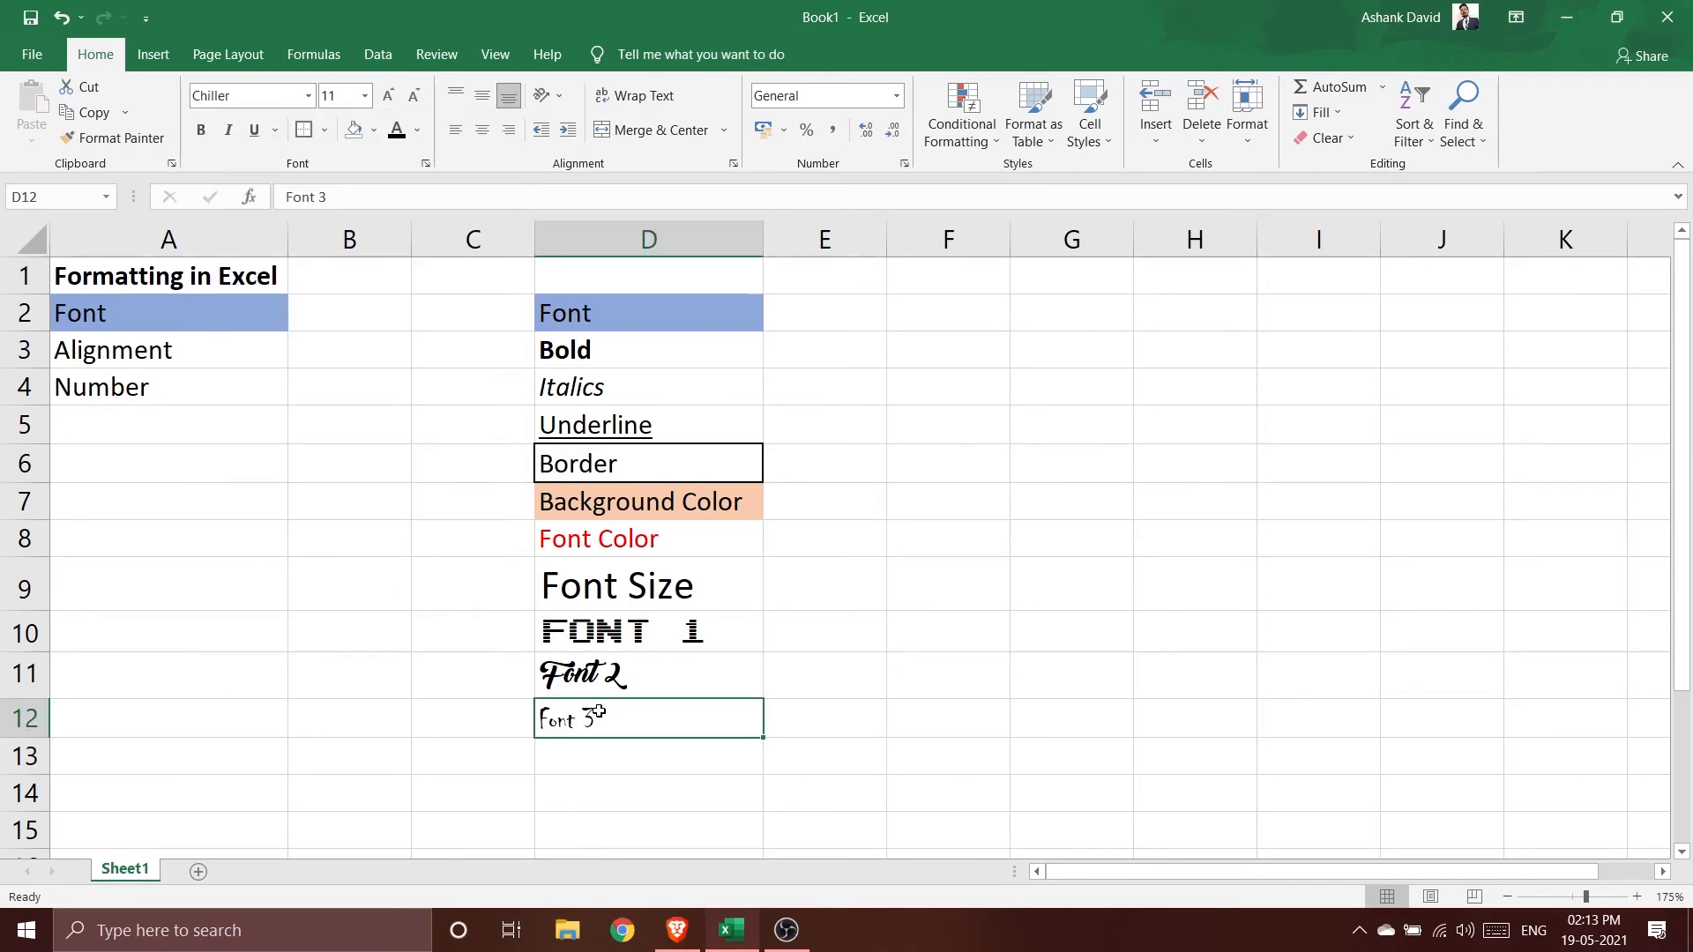
# Increase the font size of cell D12 incrementally to 20.
pyautogui.click(392, 100)
pyautogui.click(392, 101)
pyautogui.click(391, 101)
pyautogui.click(391, 100)
pyautogui.click(392, 100)
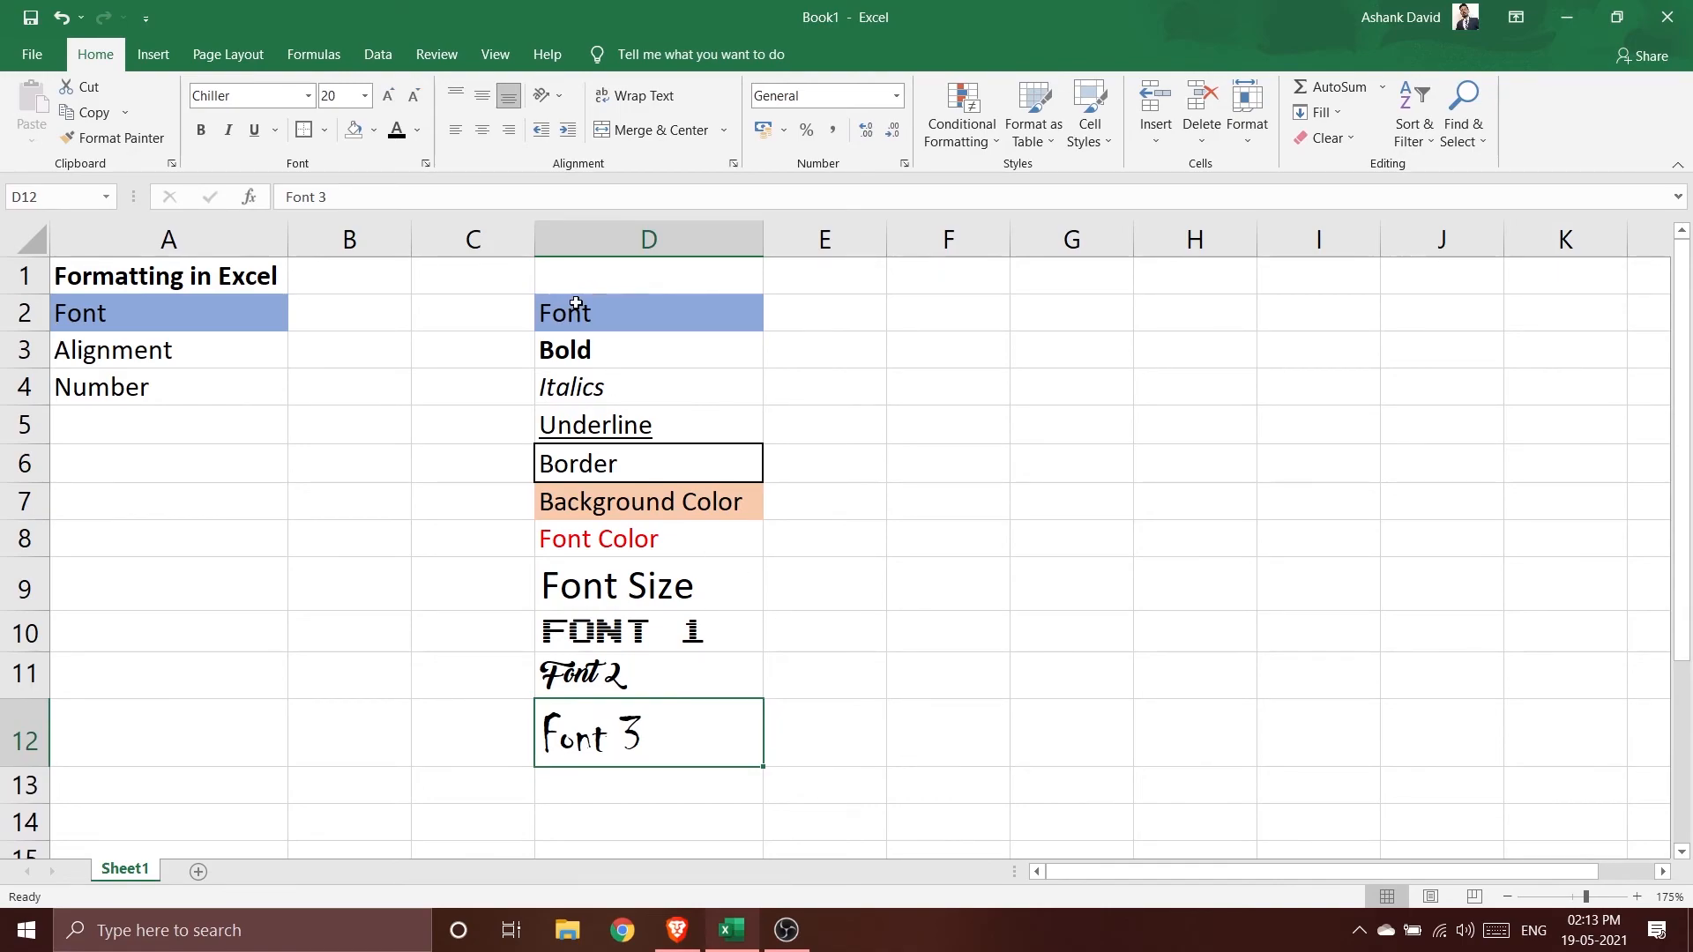
pyautogui.moveTo(577, 304); pyautogui.dragTo(595, 769)
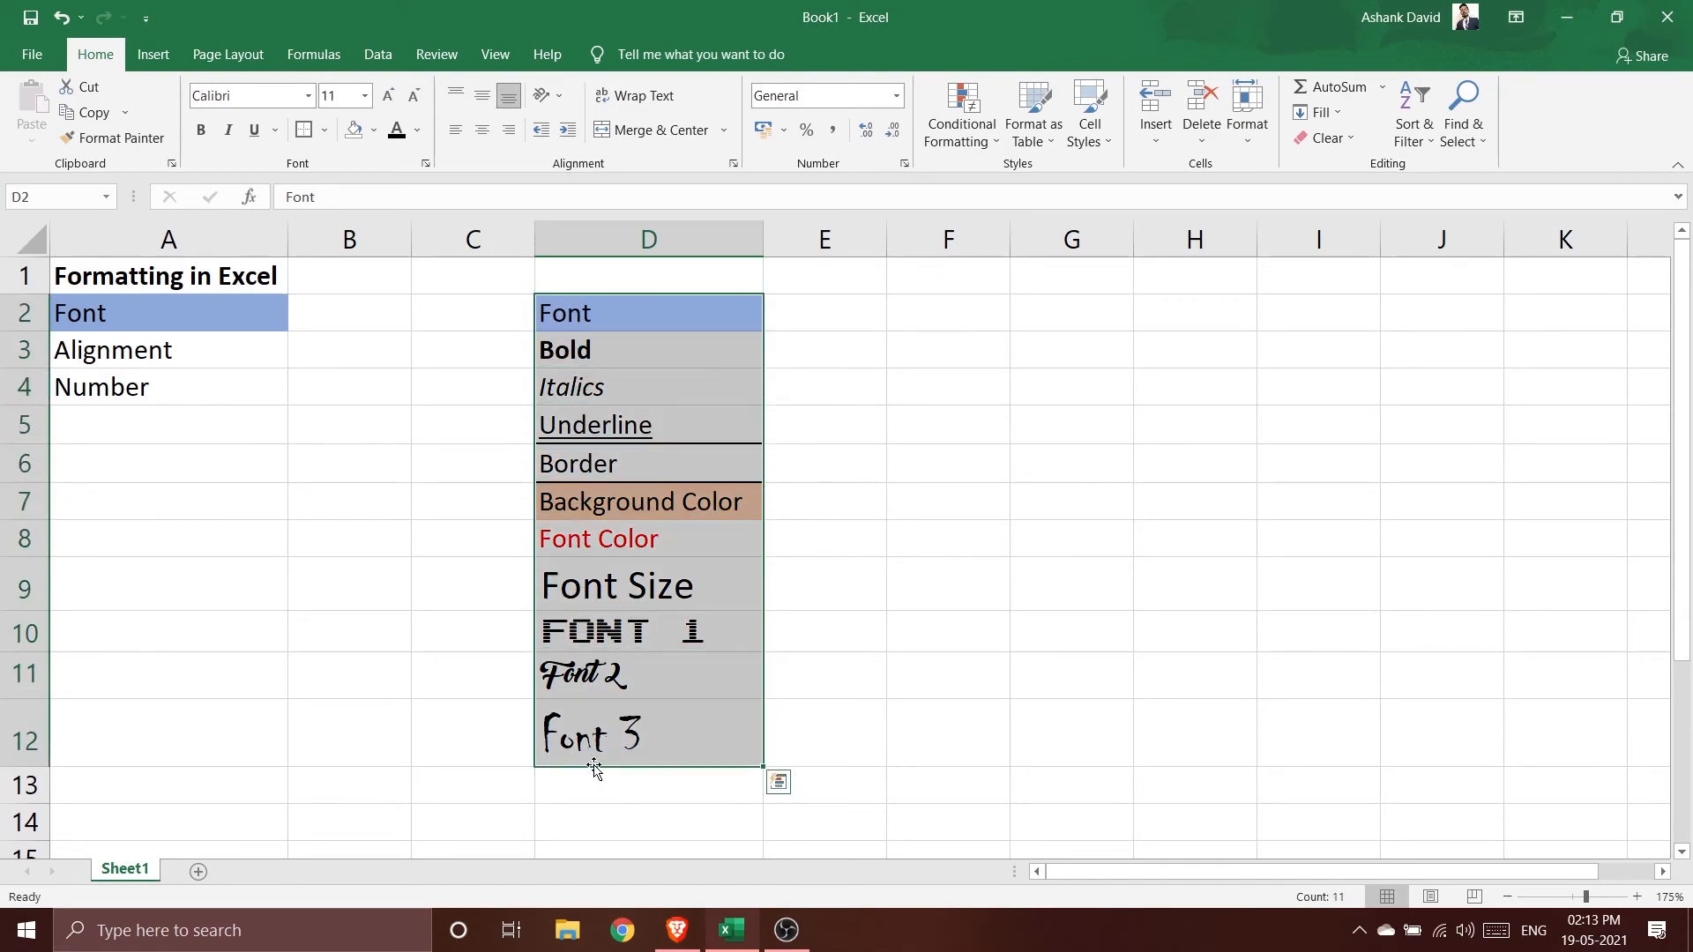
pyautogui.click(1239, 635)
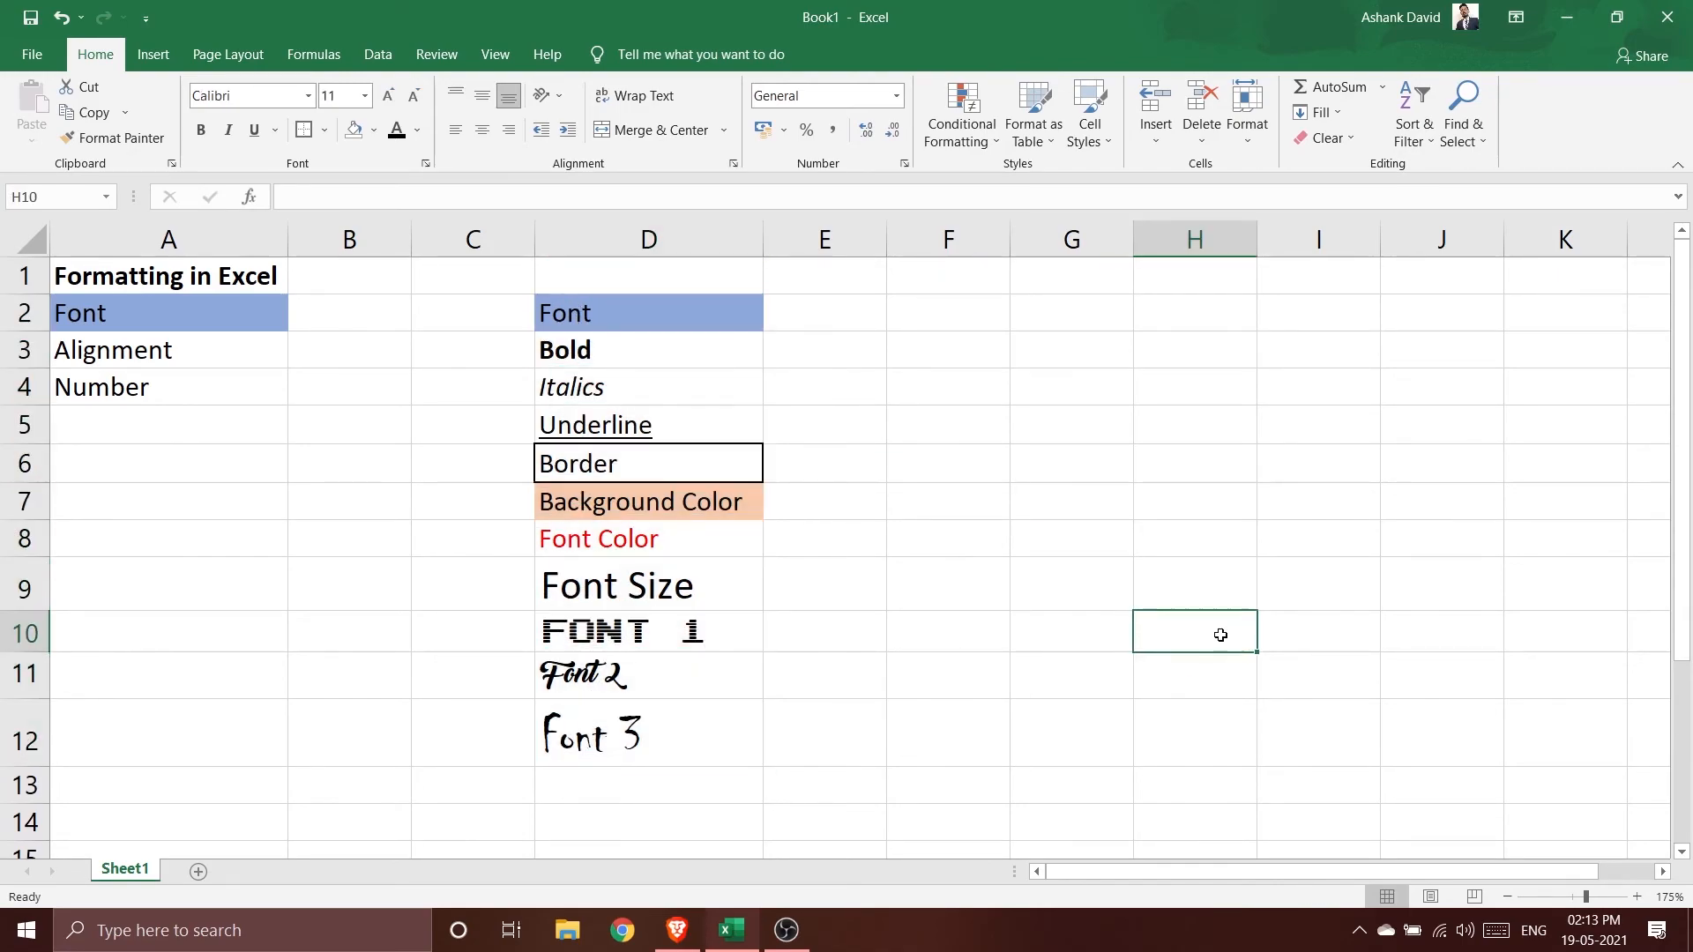
# Review the formatted Font entries one by one in column D, from Bold in D3 through Font 3 in D12.
pyautogui.click(649, 345)
pyautogui.click(643, 389)
pyautogui.click(640, 450)
pyautogui.click(642, 436)
pyautogui.click(643, 467)
pyautogui.click(640, 504)
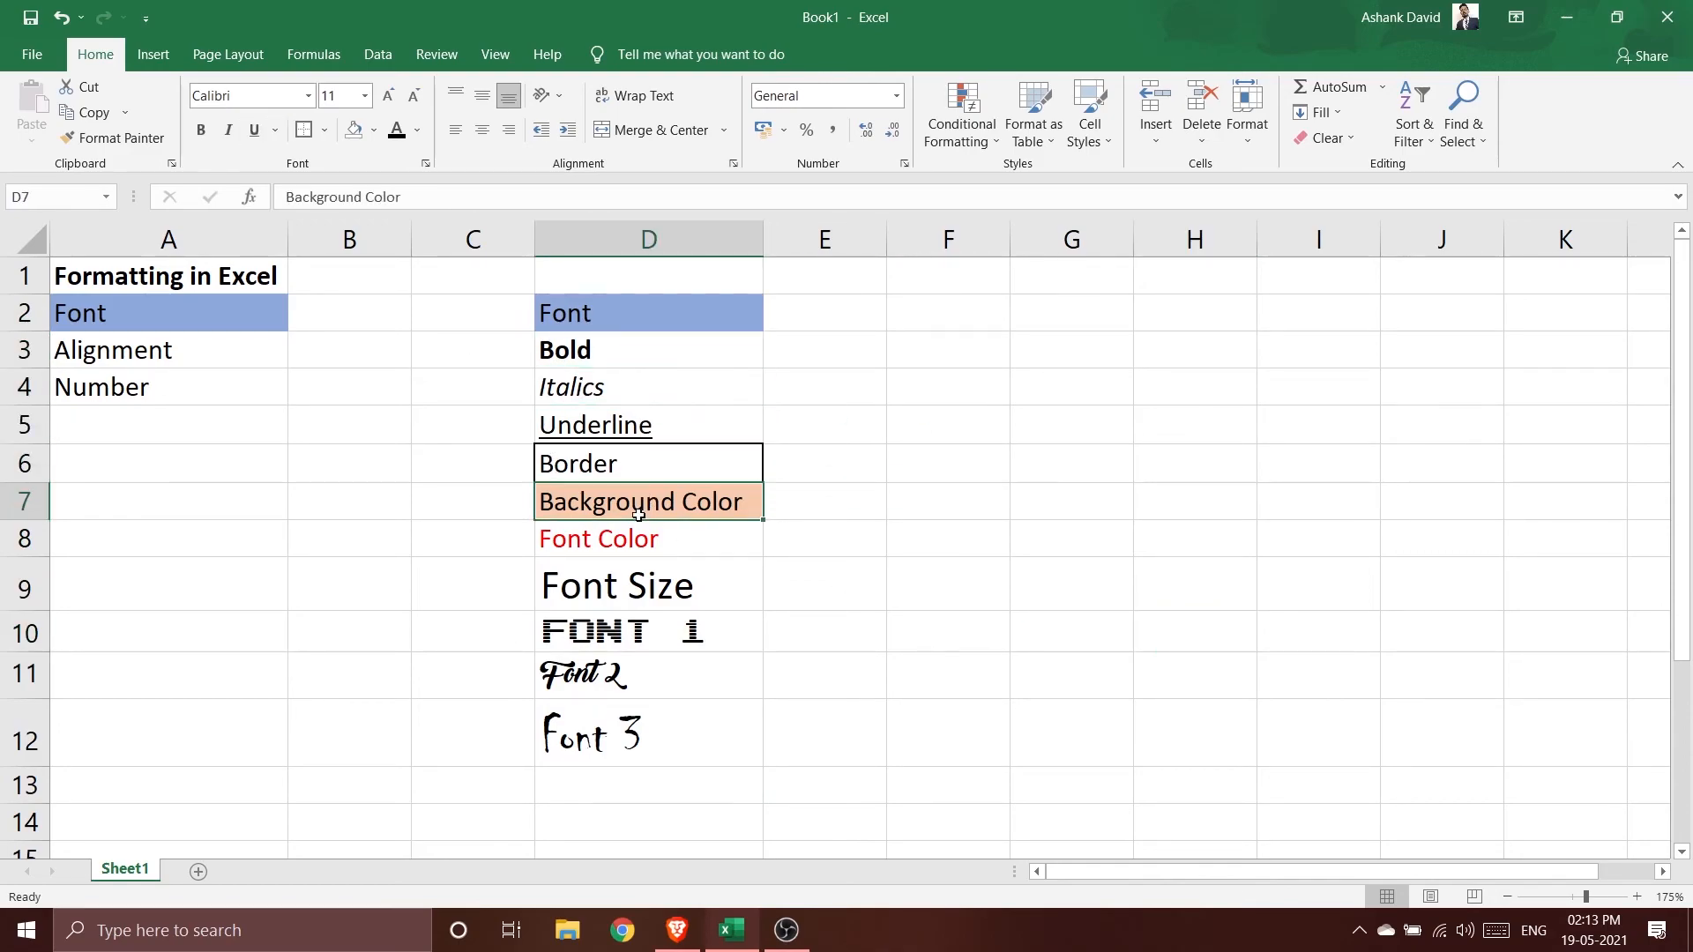
pyautogui.click(637, 549)
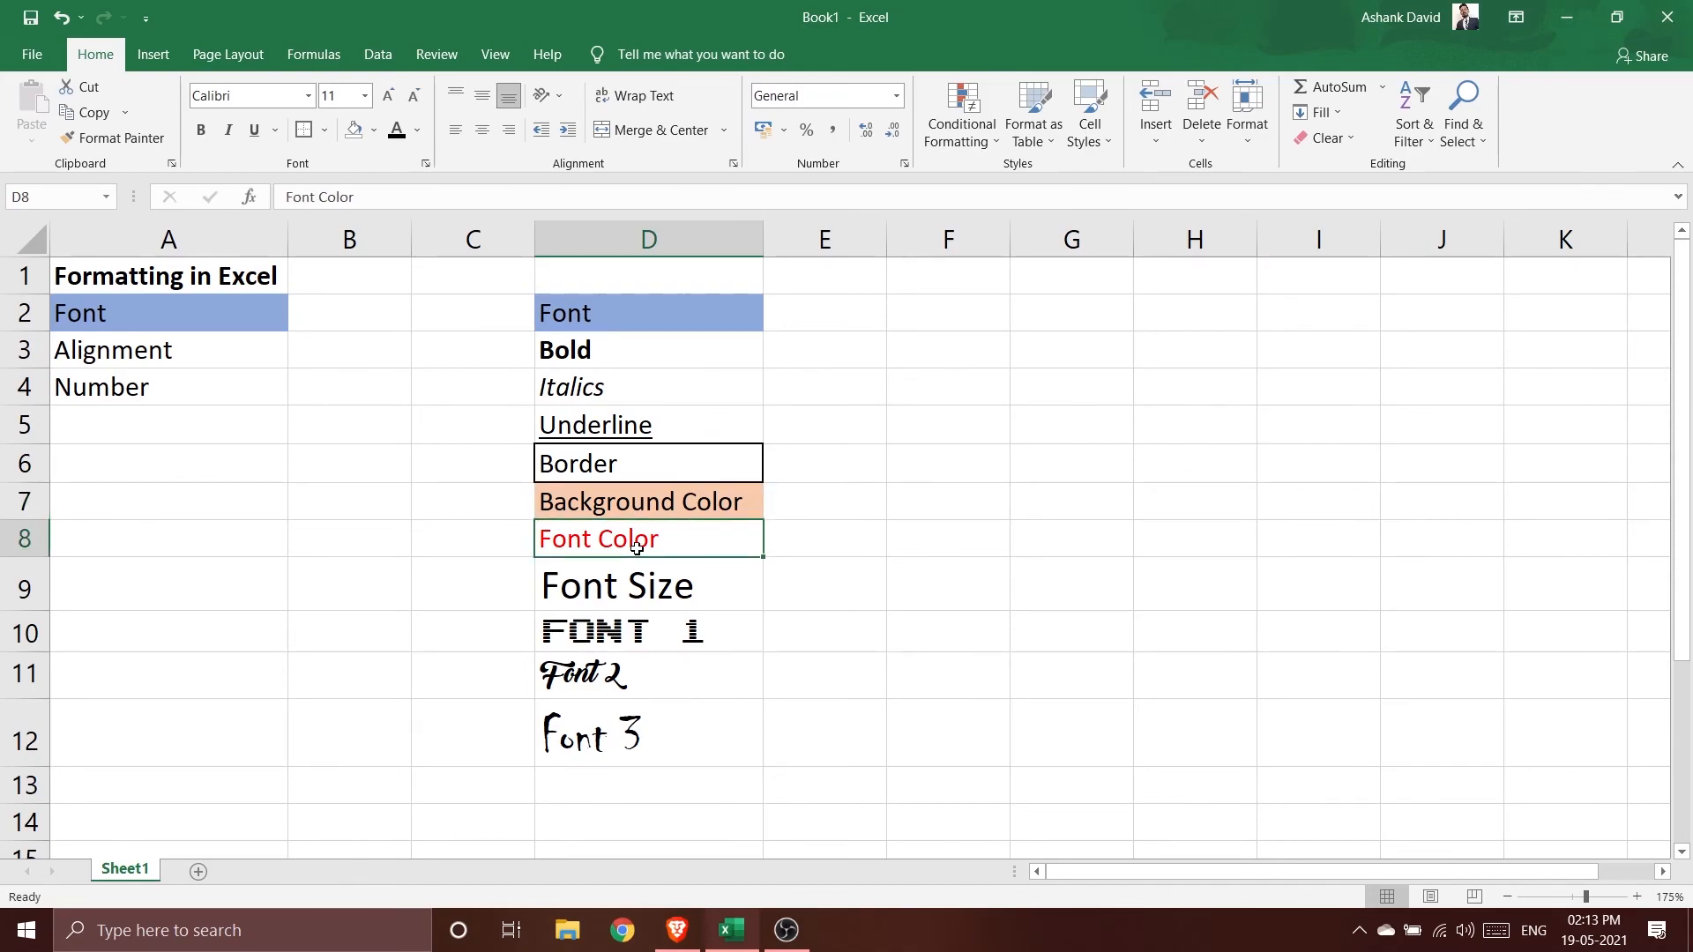
pyautogui.click(635, 584)
pyautogui.click(639, 632)
pyautogui.click(644, 668)
pyautogui.click(646, 734)
# Examine the available fonts for cell D10, close the font list unchanged, and review the font samples in D10:D12.
pyautogui.click(649, 650)
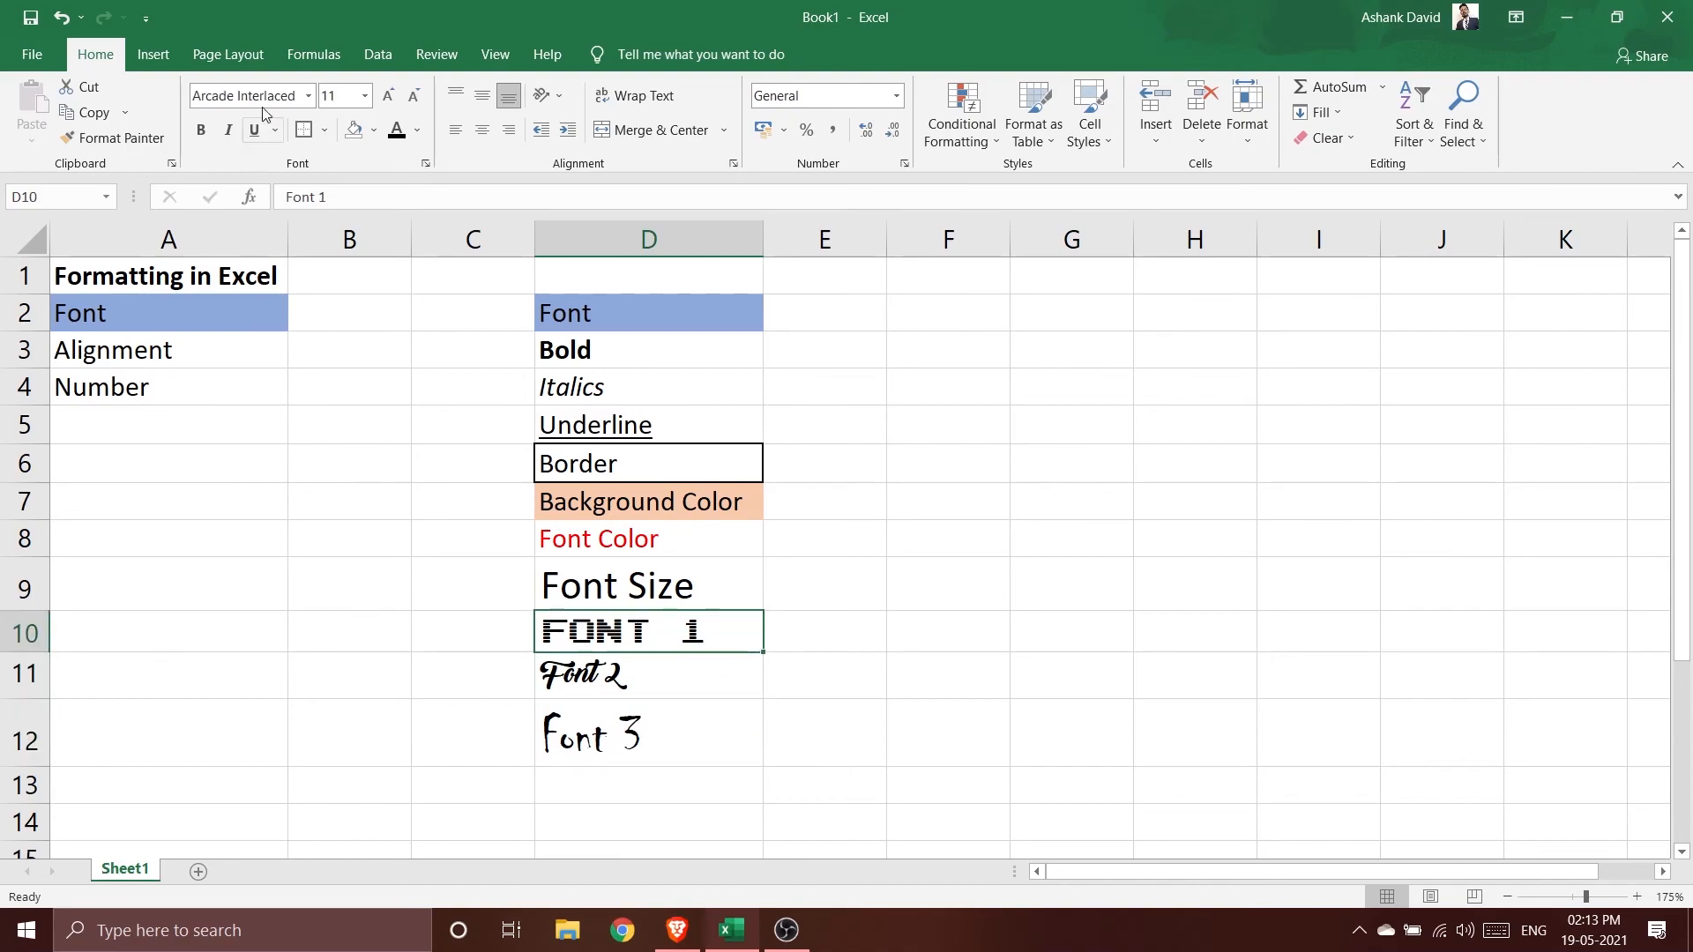
pyautogui.click(309, 95)
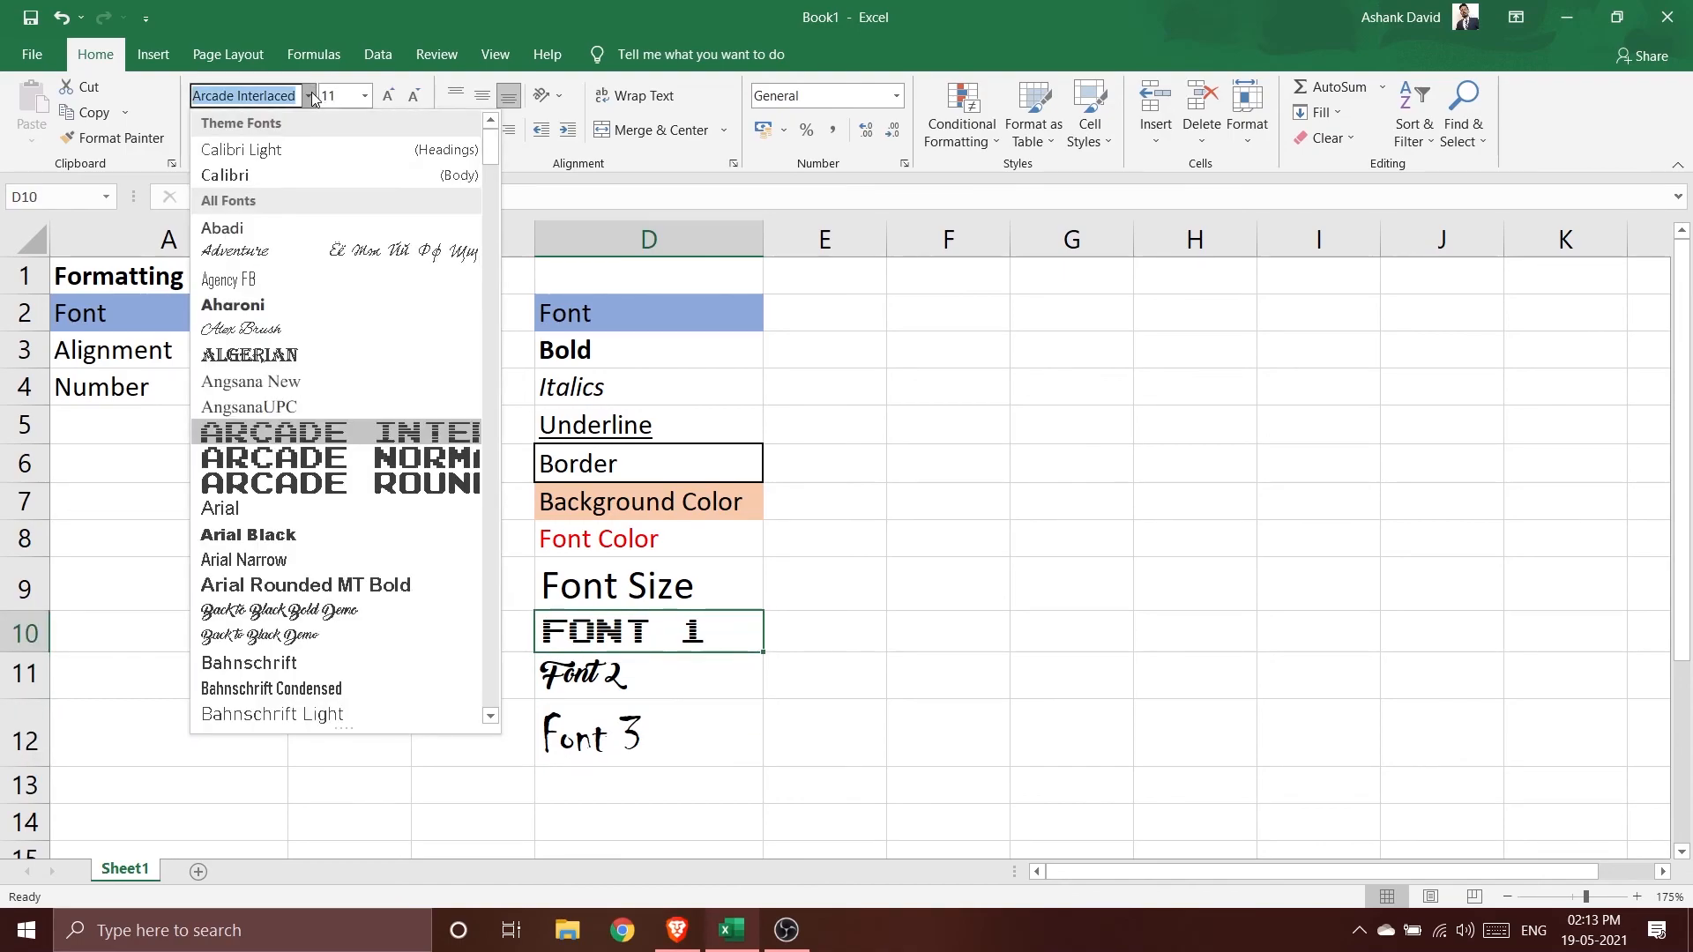
pyautogui.click(310, 95)
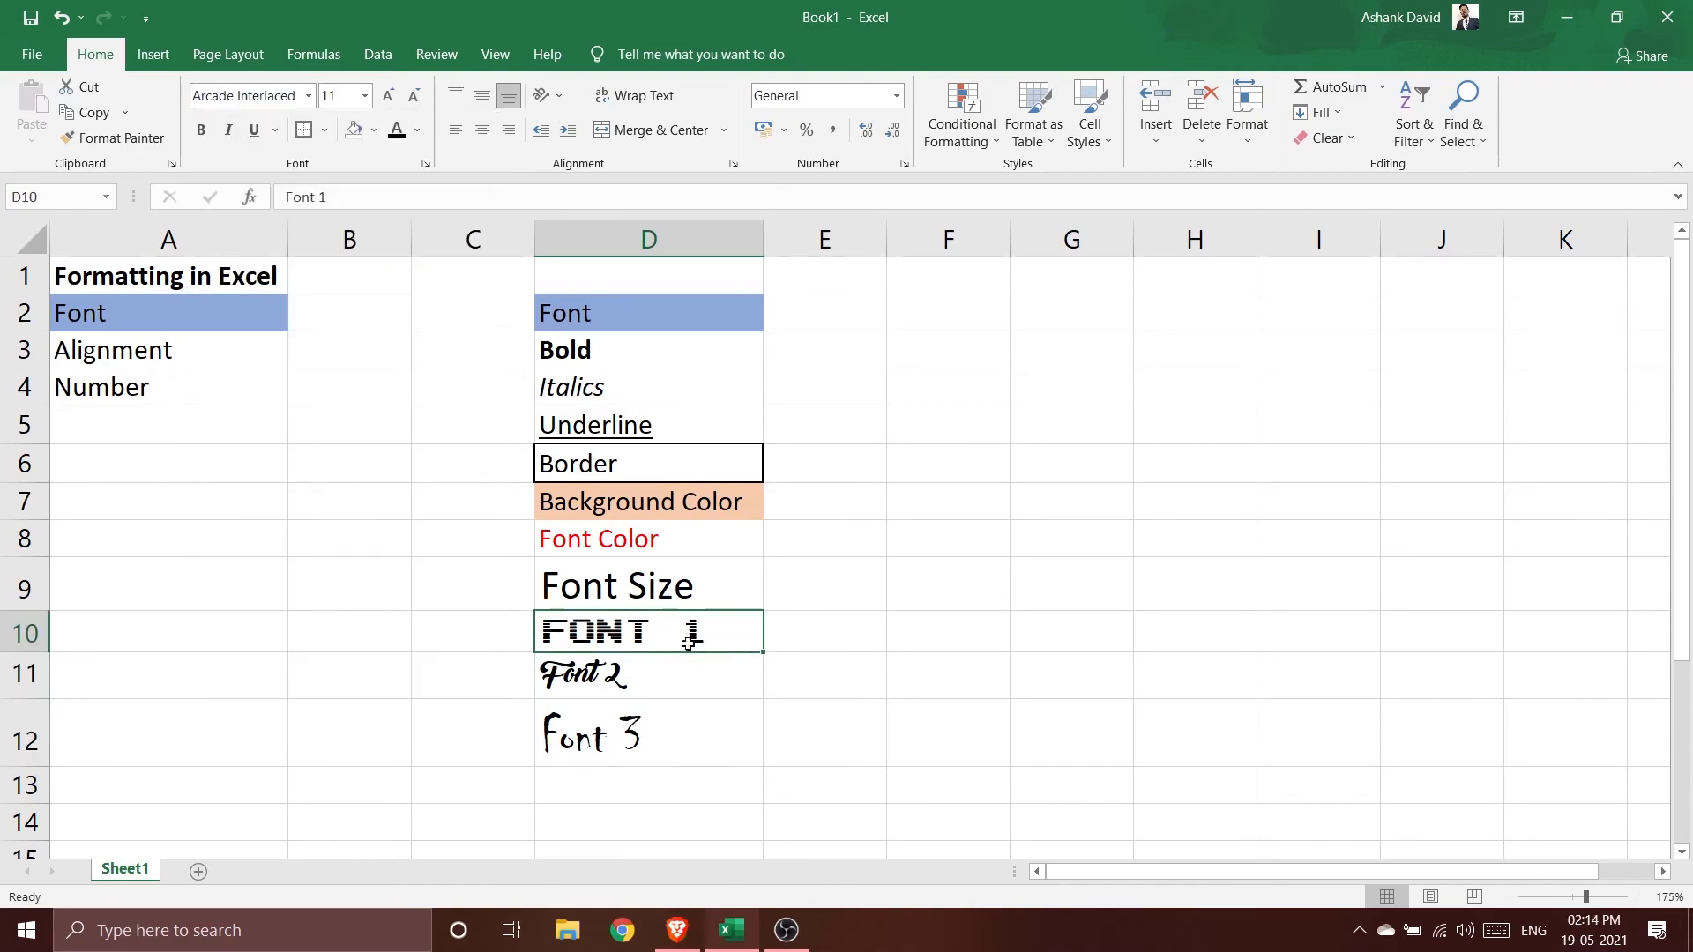
pyautogui.moveTo(689, 635); pyautogui.dragTo(673, 744)
pyautogui.click(975, 706)
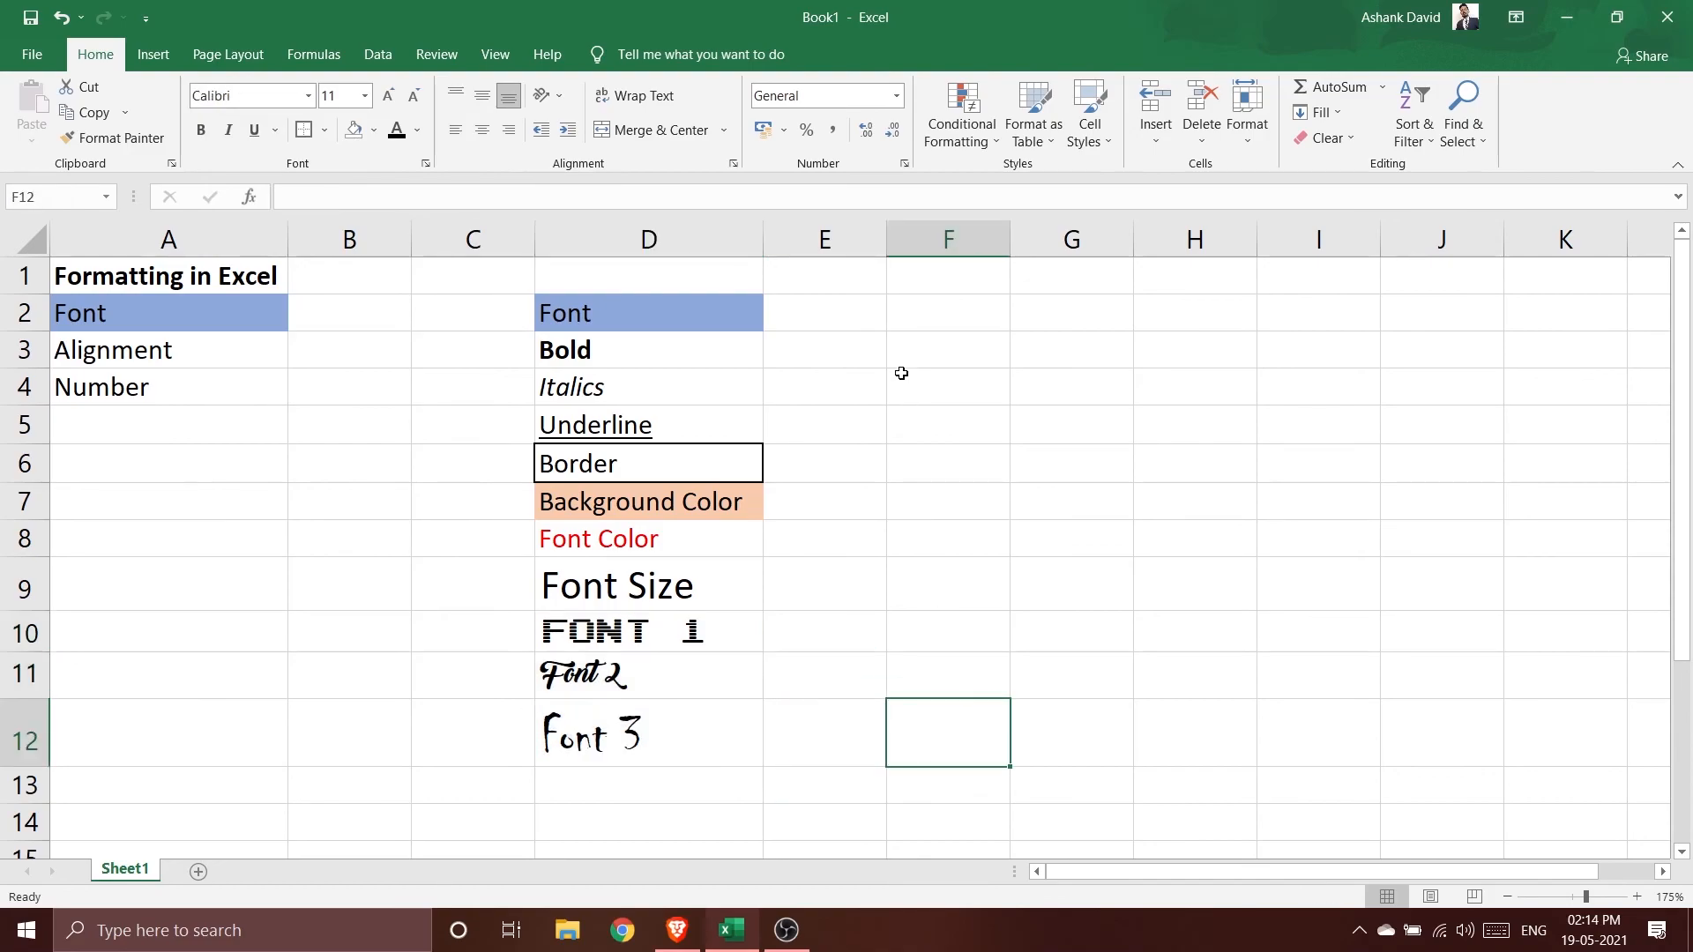